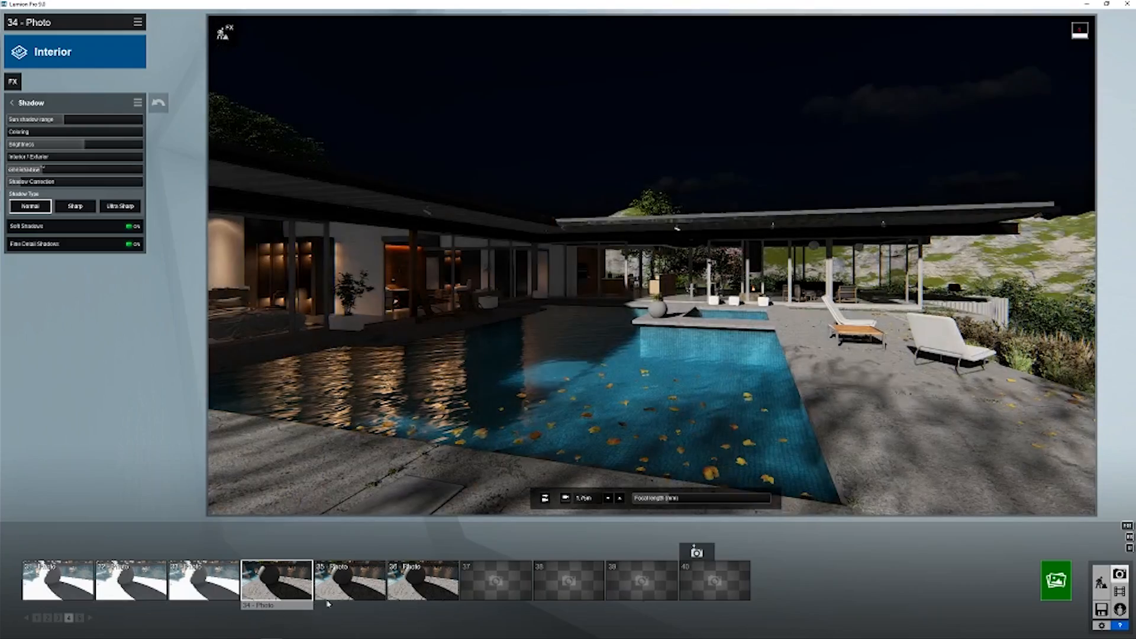
# Open the fifth page of photo sets and select the empty slot 41.
pyautogui.moveTo(89, 601)
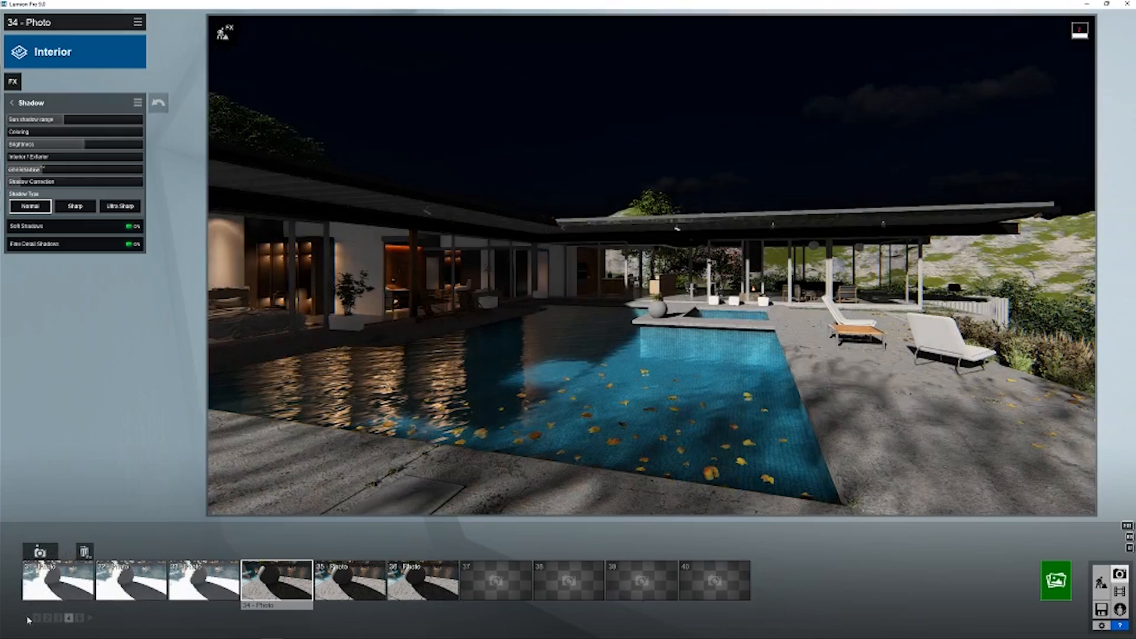
pyautogui.click(79, 618)
pyautogui.click(65, 581)
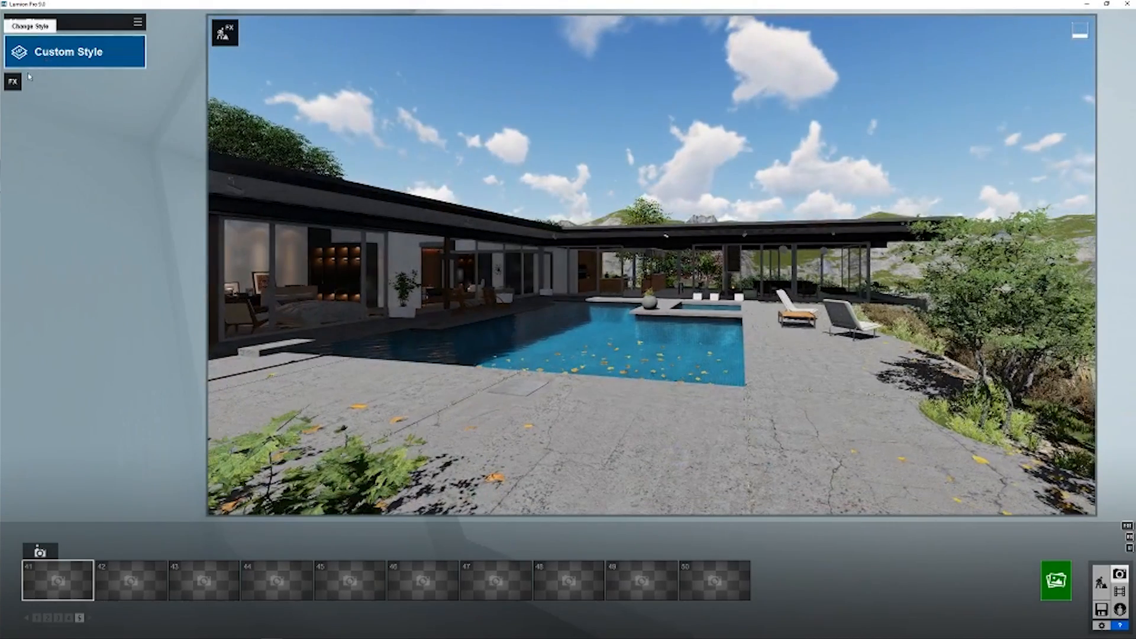
# Add the Sky and Clouds effect to photo 41 and raise its Position and Low Clouds values.
pyautogui.moveTo(627, 354); pyautogui.dragTo(784, 291, button='right')
pyautogui.click(12, 82)
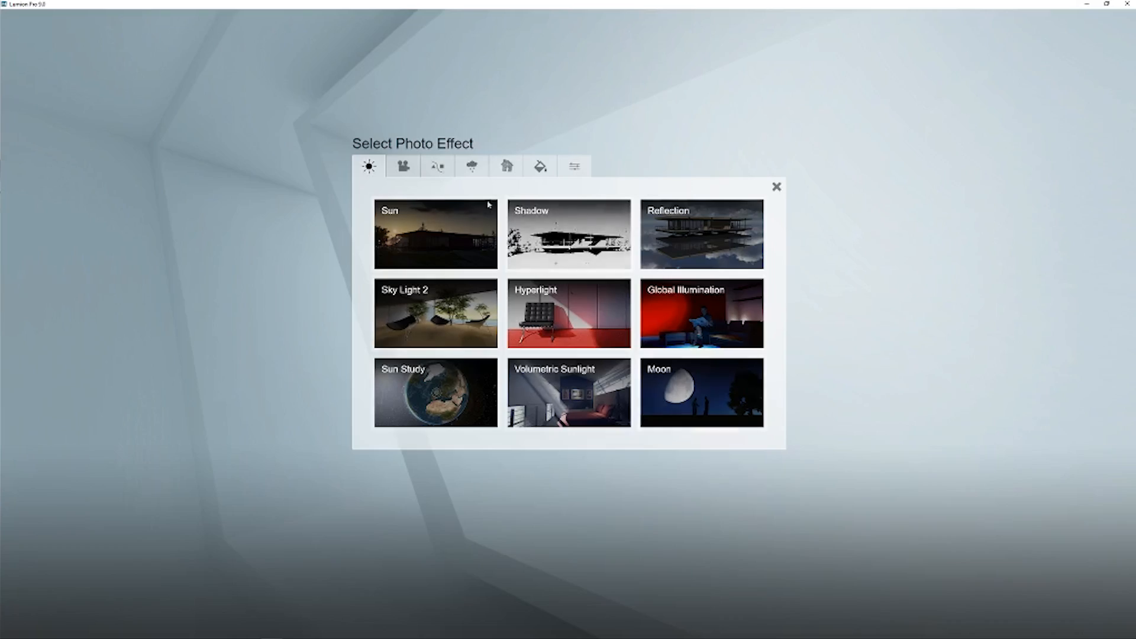
pyautogui.click(471, 166)
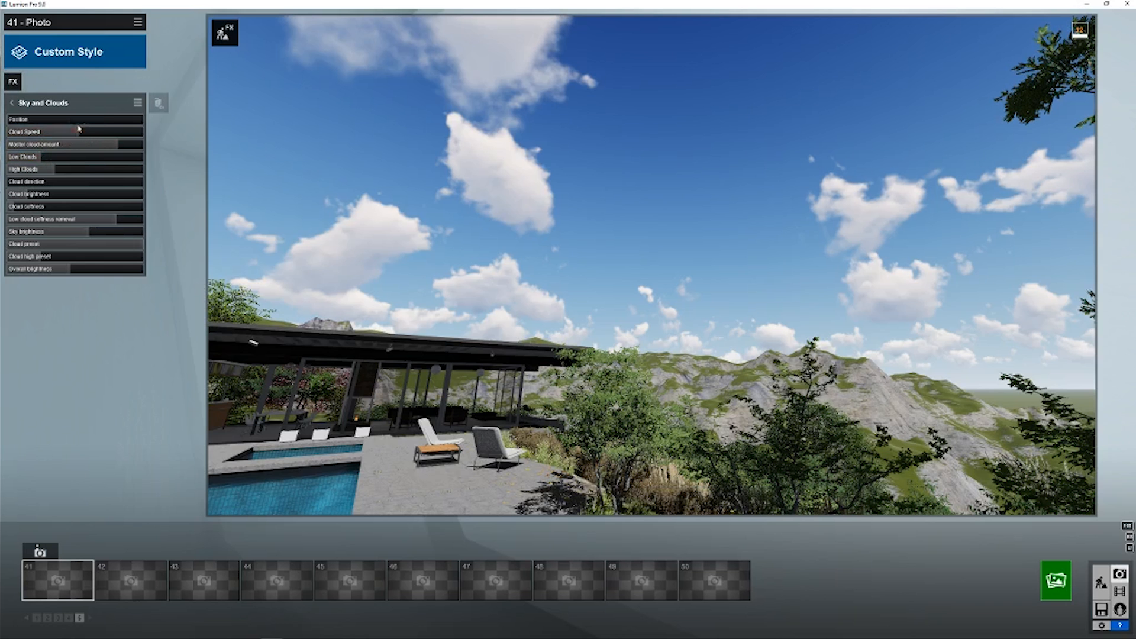
pyautogui.moveTo(89, 119); pyautogui.dragTo(109, 122)
pyautogui.moveTo(47, 161); pyautogui.dragTo(60, 160)
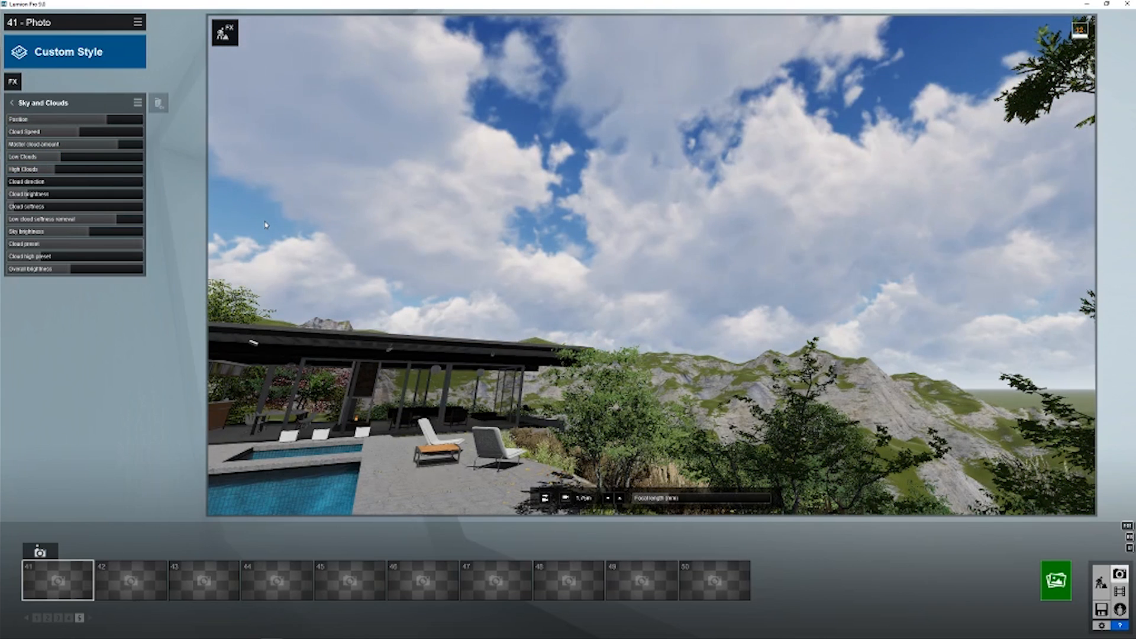
# Check the clouds above the pool house and delete the Sky and Clouds effect.
pyautogui.moveTo(512, 179); pyautogui.dragTo(494, 201, button='right')
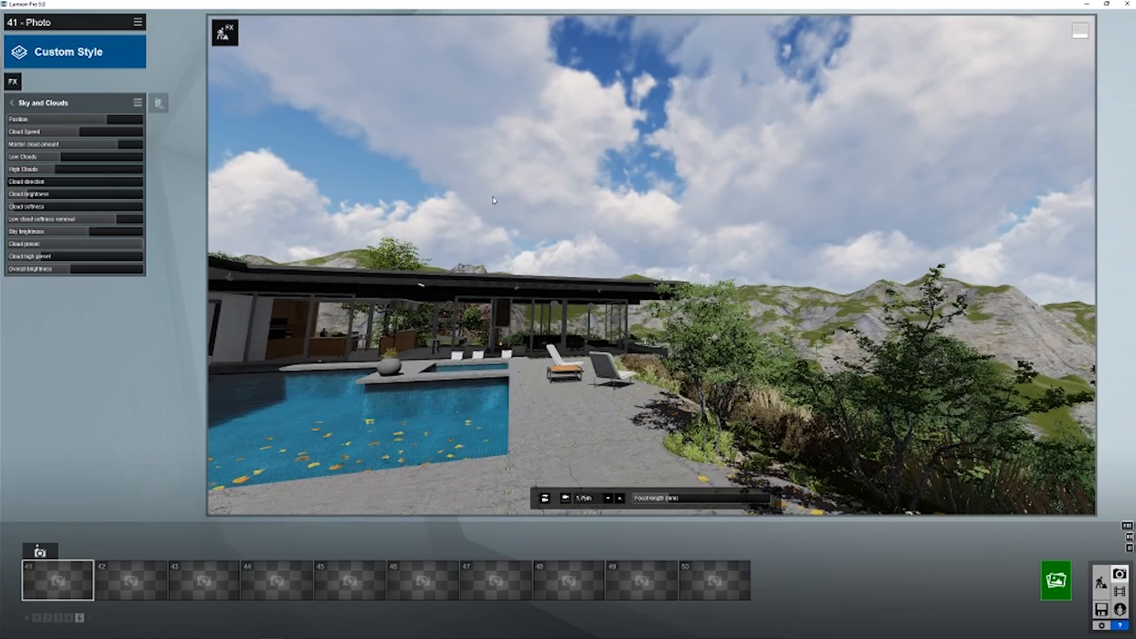
pyautogui.moveTo(606, 228); pyautogui.dragTo(656, 213, button='right')
pyautogui.moveTo(657, 266)
pyautogui.mouseDown(button='right')
pyautogui.moveTo(607, 218)
pyautogui.moveTo(662, 258)
pyautogui.moveTo(654, 266)
pyautogui.mouseUp(button='right')
pyautogui.press('w')
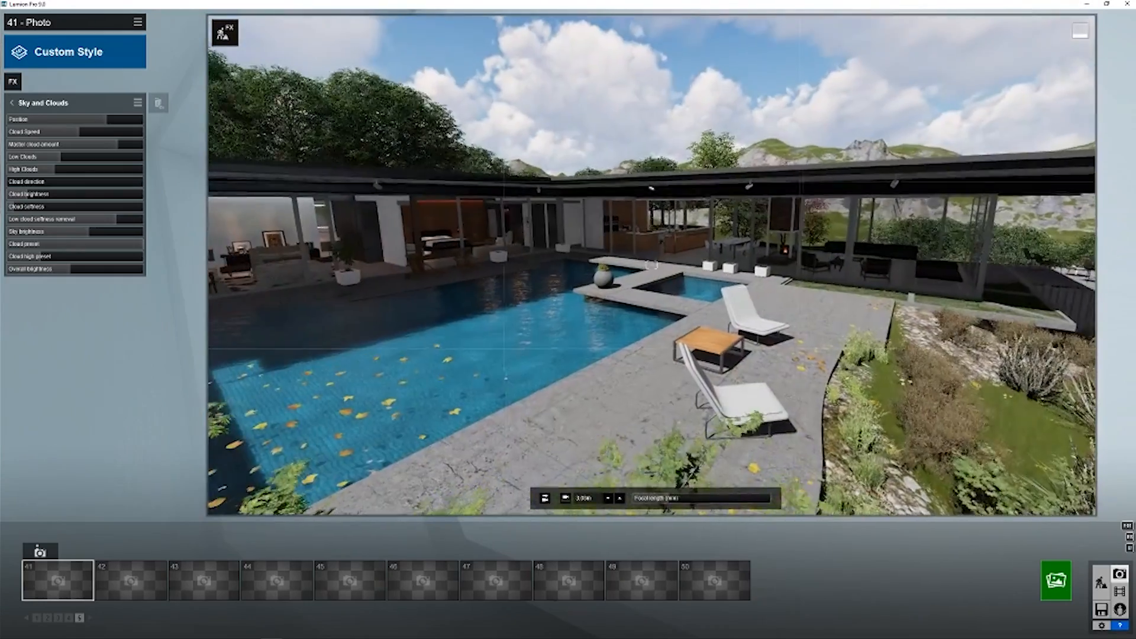
pyautogui.press('w')
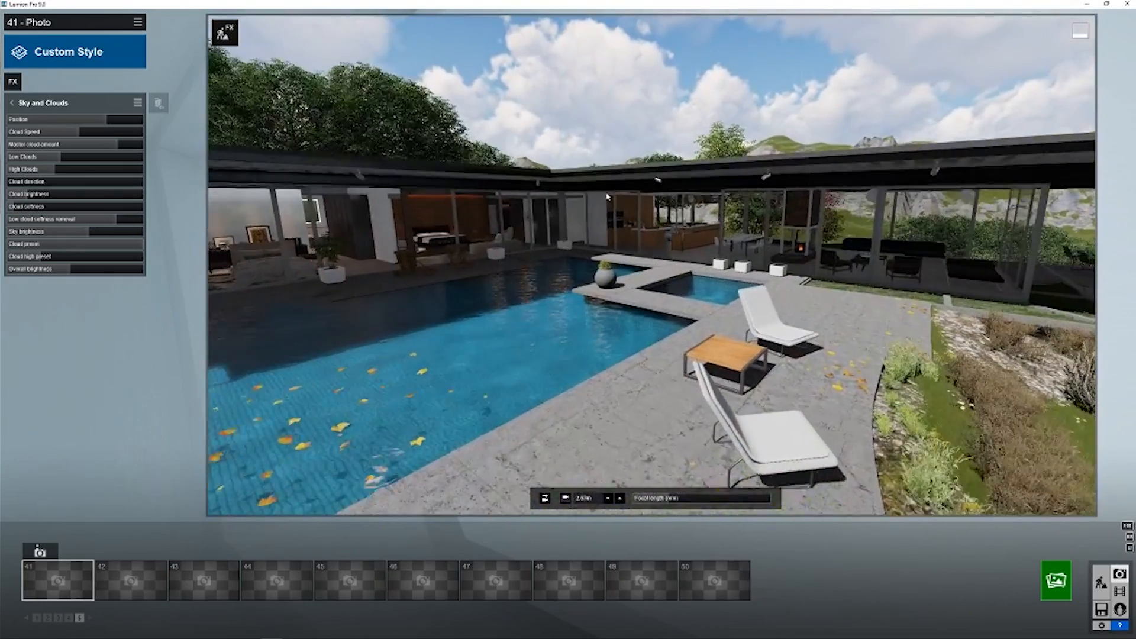
pyautogui.click(157, 103)
pyautogui.click(157, 103)
# Add the Real Skies effect with the nearly clear blue sky from the Cloudy category and turn its heading to -95.8.
pyautogui.click(13, 82)
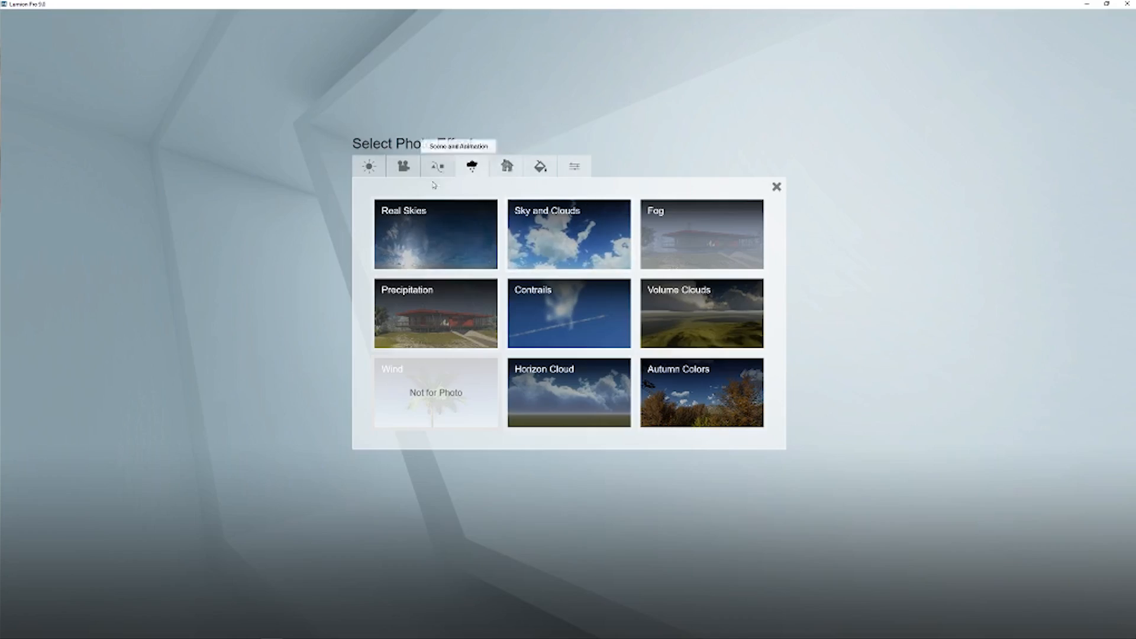
pyautogui.click(400, 255)
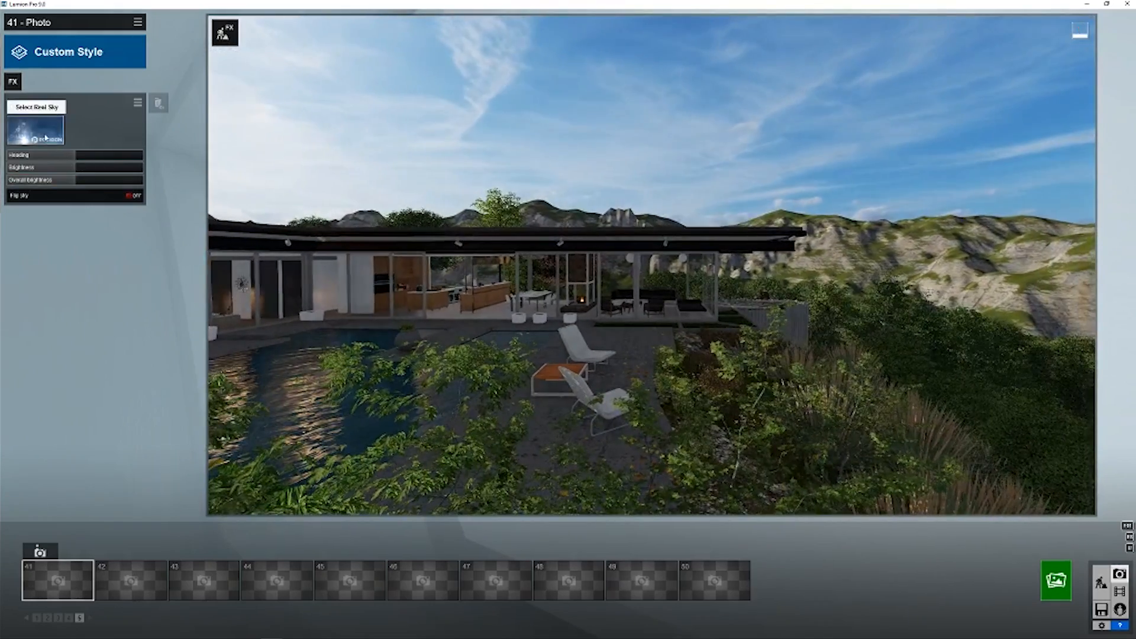
pyautogui.click(64, 126)
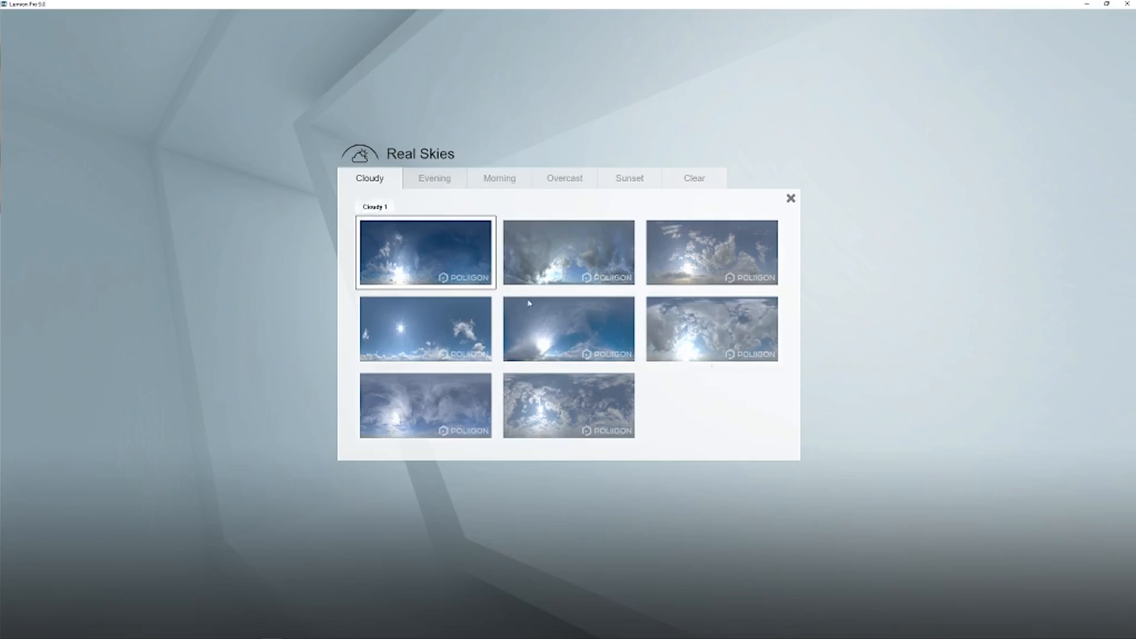
pyautogui.click(422, 328)
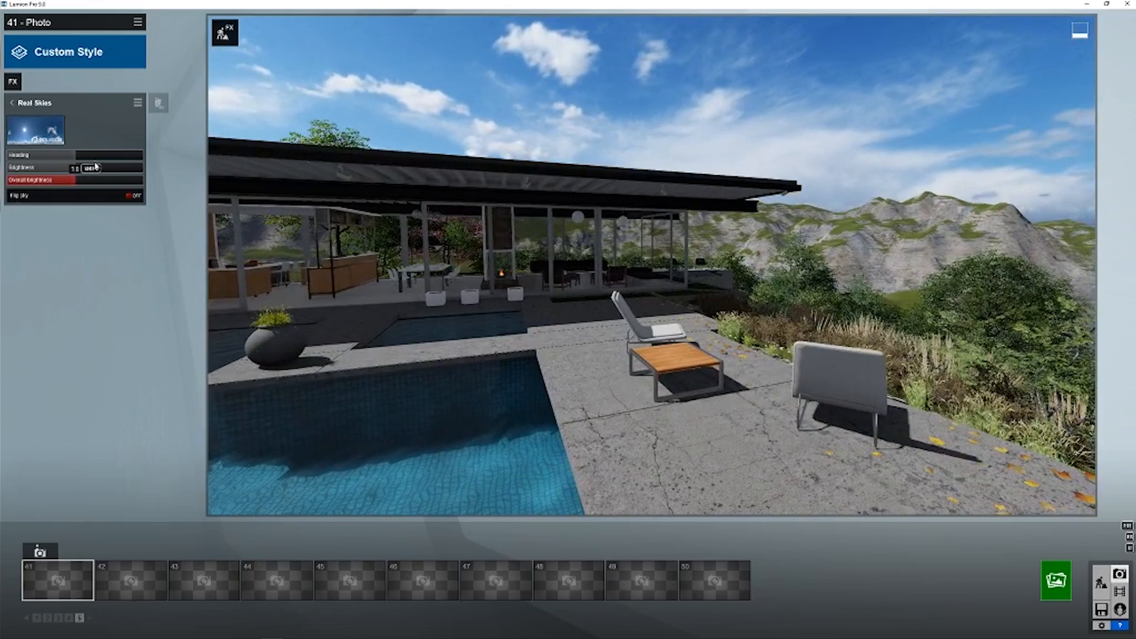
pyautogui.moveTo(116, 158); pyautogui.dragTo(110, 158)
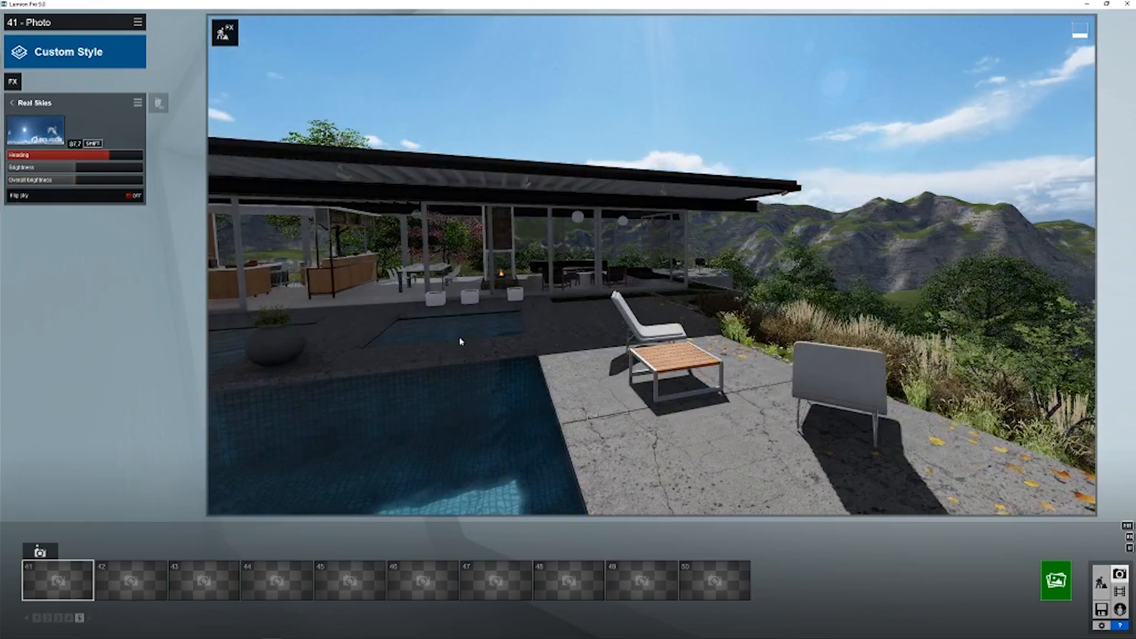
pyautogui.click(40, 155)
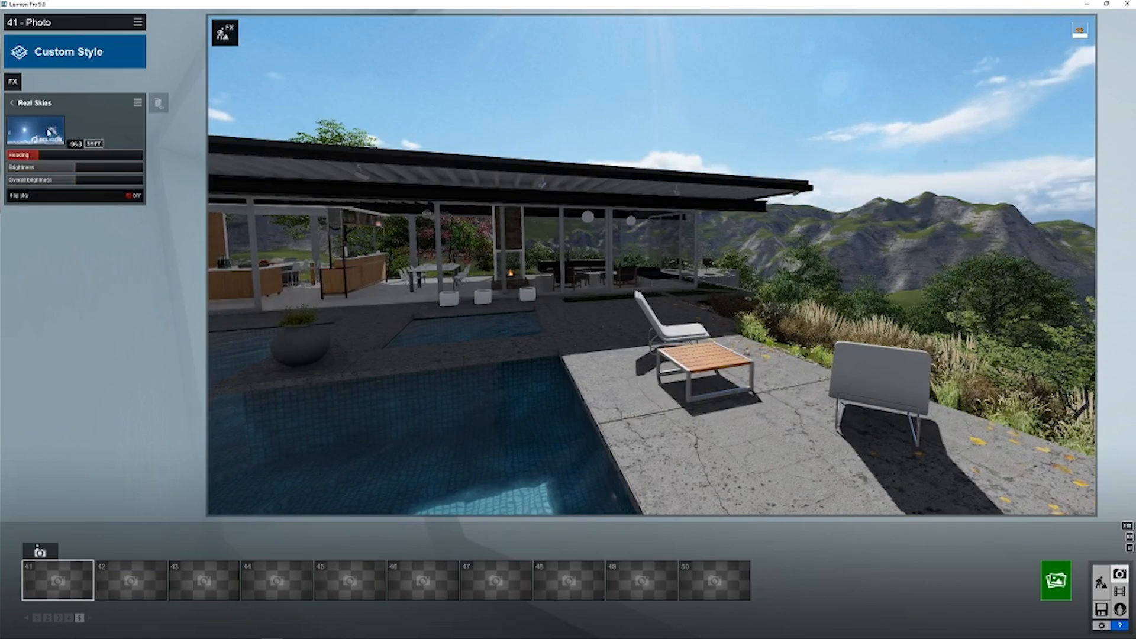
# Replace the real sky with the densely clouded bright sky from the Cloudy category and set its heading to -79.5.
pyautogui.click(49, 131)
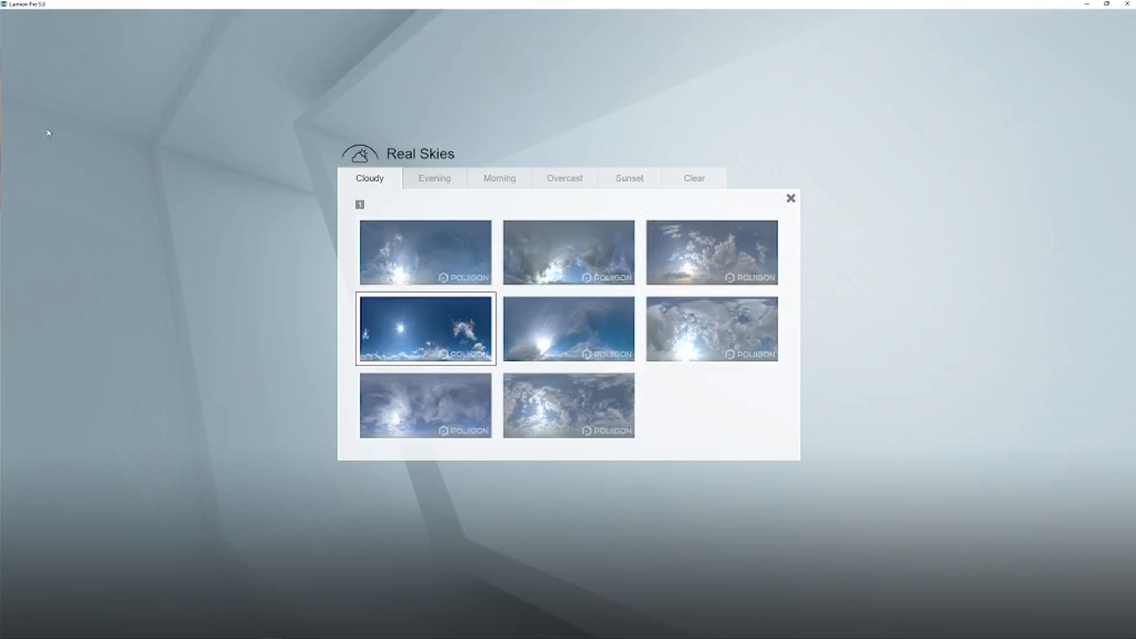
pyautogui.click(683, 324)
pyautogui.click(85, 156)
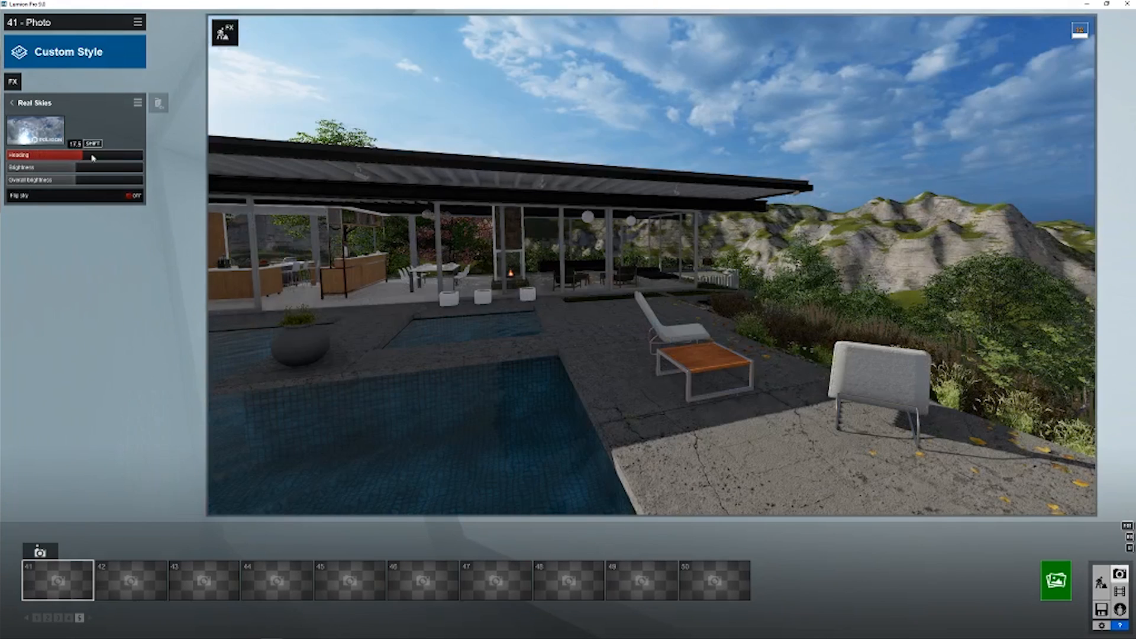
pyautogui.click(60, 157)
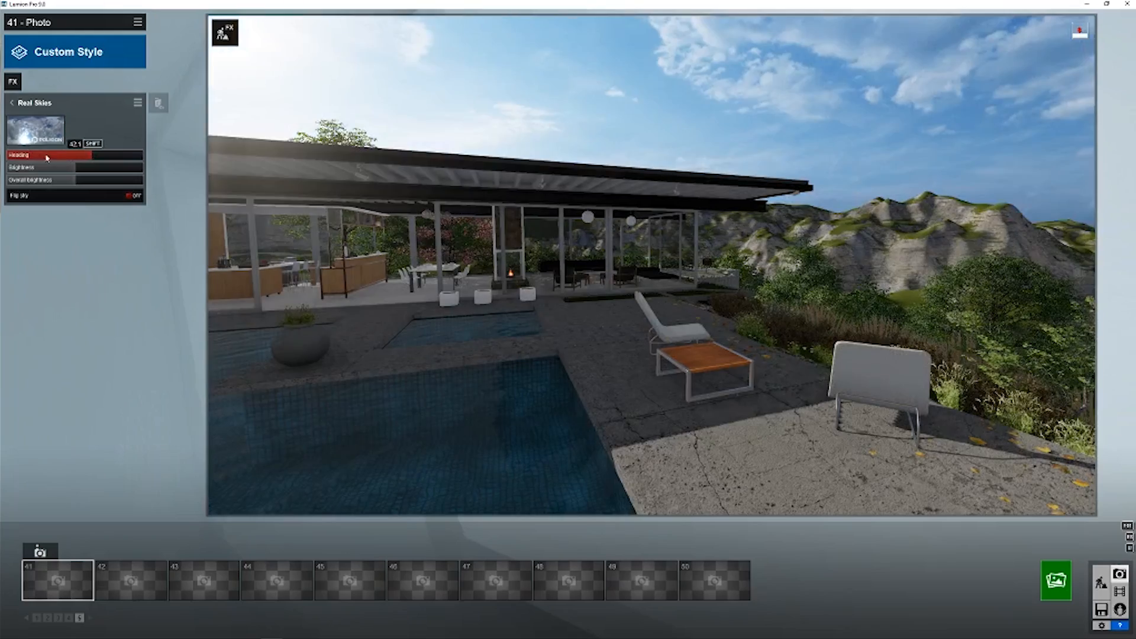
pyautogui.click(47, 157)
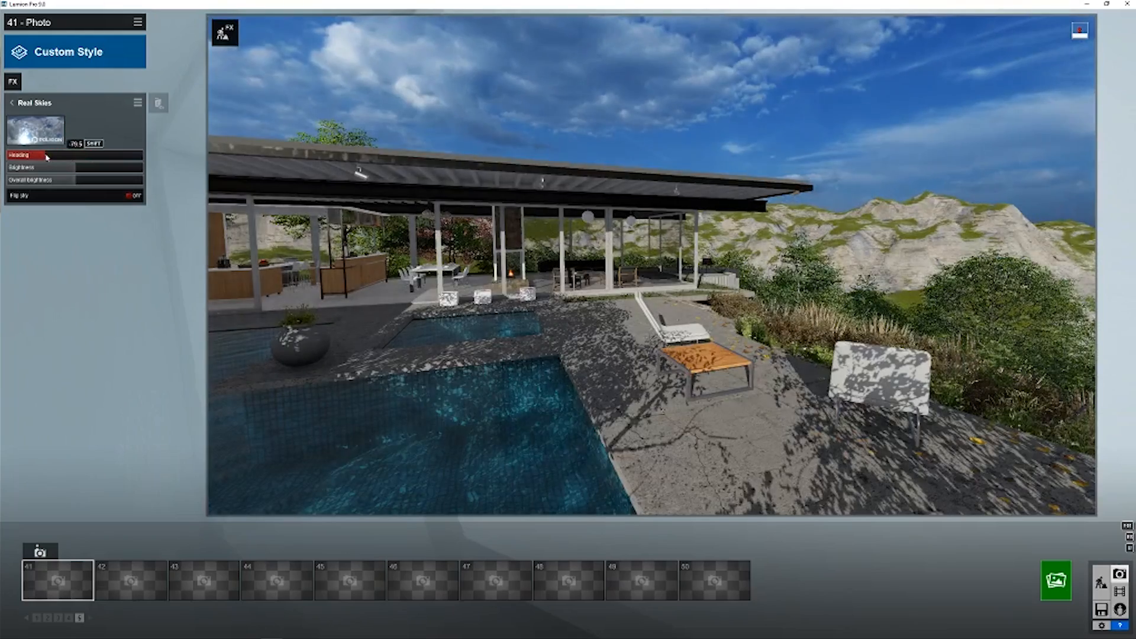
# Examine how the chosen sky lights the pool terrace, house and garden from several distances and angles.
pyautogui.press('s')
pyautogui.moveTo(651, 267); pyautogui.dragTo(486, 295, button='right')
pyautogui.press('s')
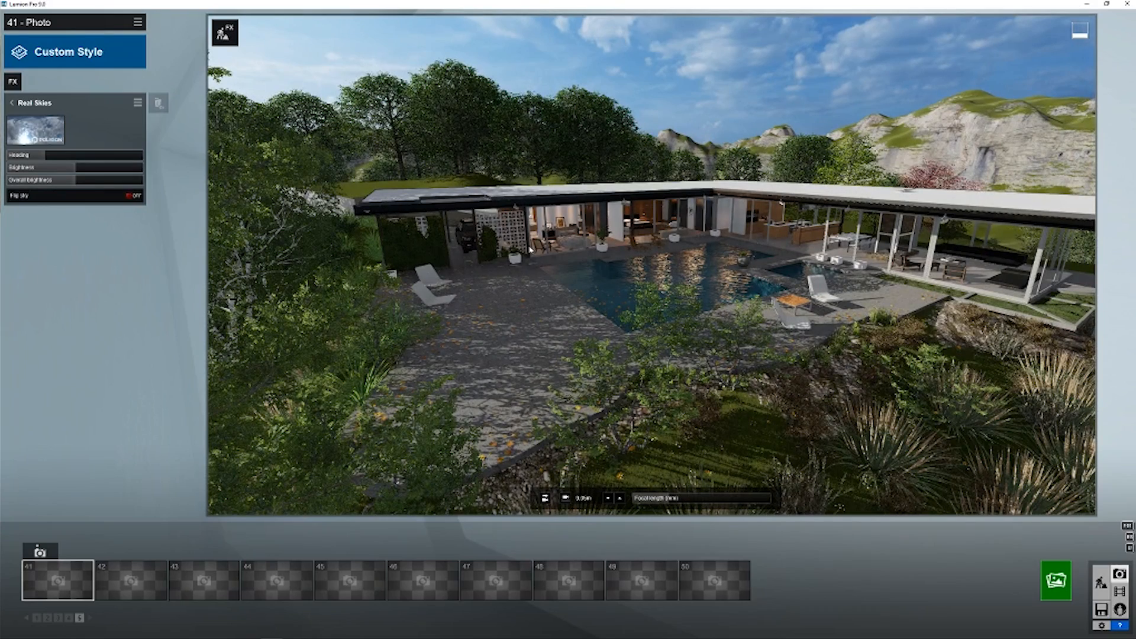
pyautogui.moveTo(651, 265)
pyautogui.mouseDown(button='right')
pyautogui.moveTo(799, 228)
pyautogui.moveTo(784, 257)
pyautogui.moveTo(612, 272)
pyautogui.moveTo(553, 256)
pyautogui.moveTo(652, 278)
pyautogui.moveTo(652, 323)
pyautogui.moveTo(622, 244)
pyautogui.moveTo(609, 279)
pyautogui.moveTo(569, 289)
pyautogui.mouseUp(button='right')
pyautogui.press('e')
pyautogui.press('w')
pyautogui.press('s')
pyautogui.press('d')
pyautogui.press('w')
pyautogui.press('w')
pyautogui.press('s')
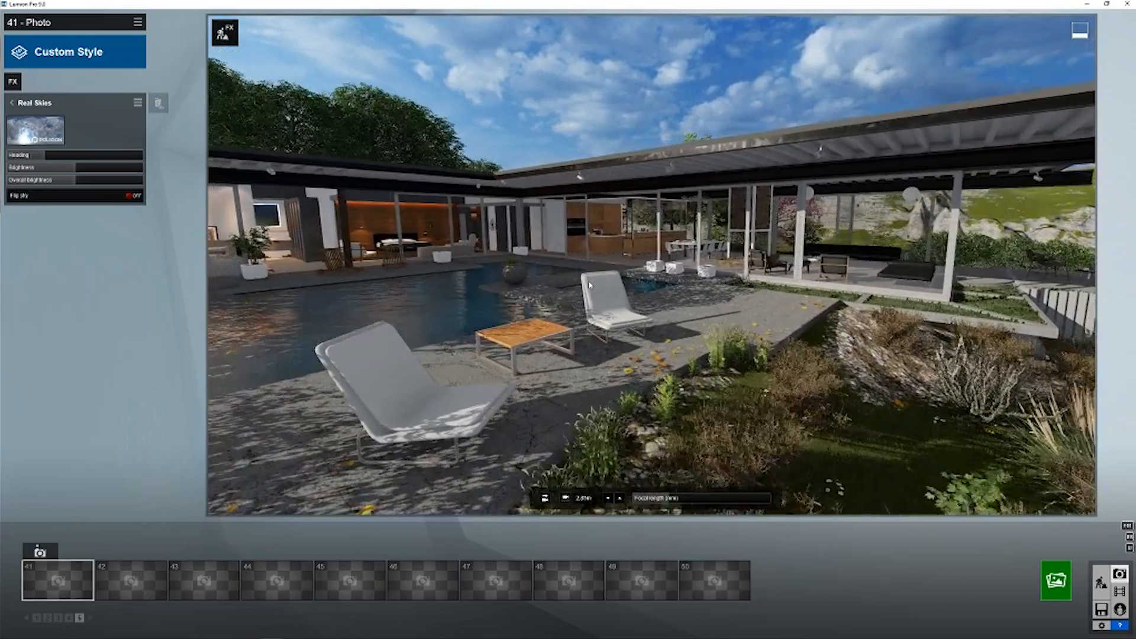
pyautogui.press('a')
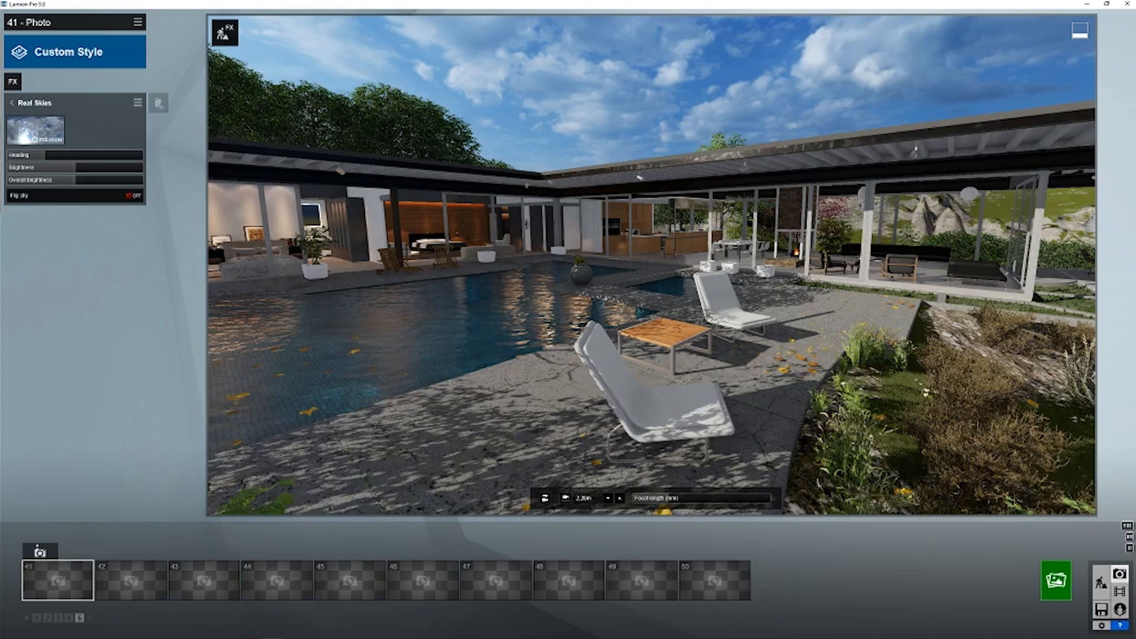
# Add the Sky Light 2 effect, trying Ultra render quality before setting it back to Normal.
pyautogui.click(12, 103)
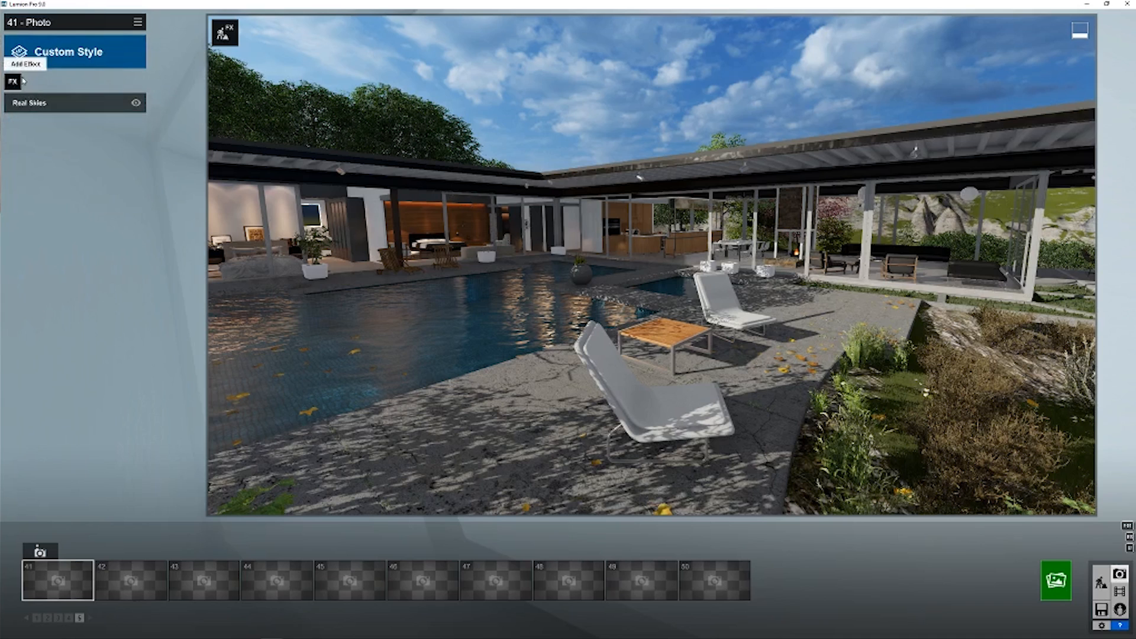
pyautogui.click(17, 82)
pyautogui.click(384, 173)
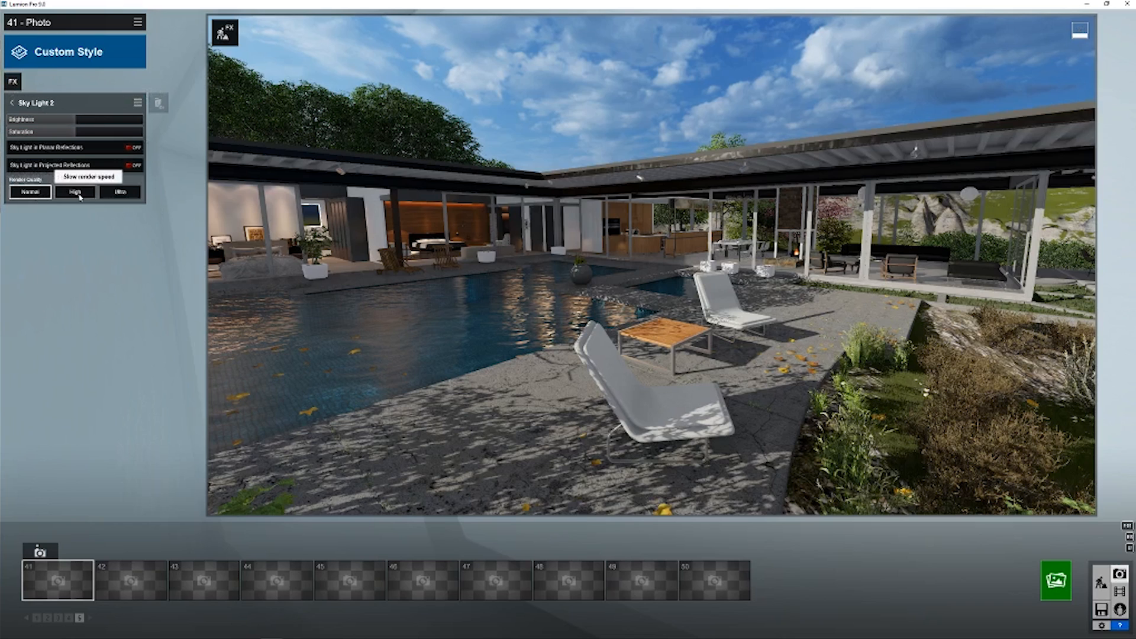
pyautogui.click(120, 192)
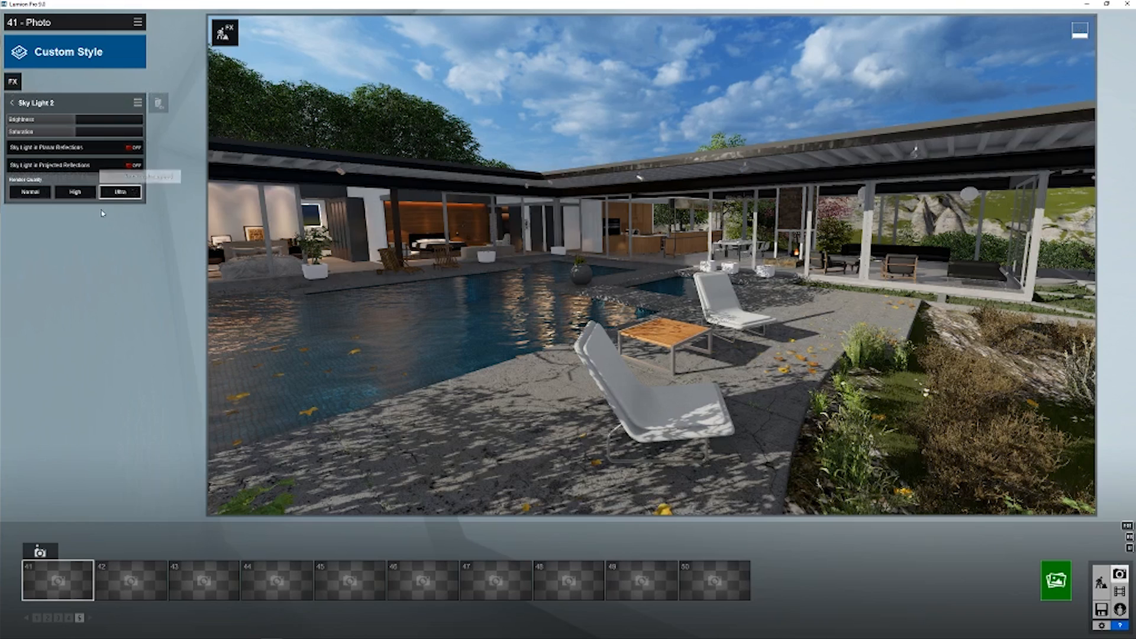
pyautogui.click(30, 191)
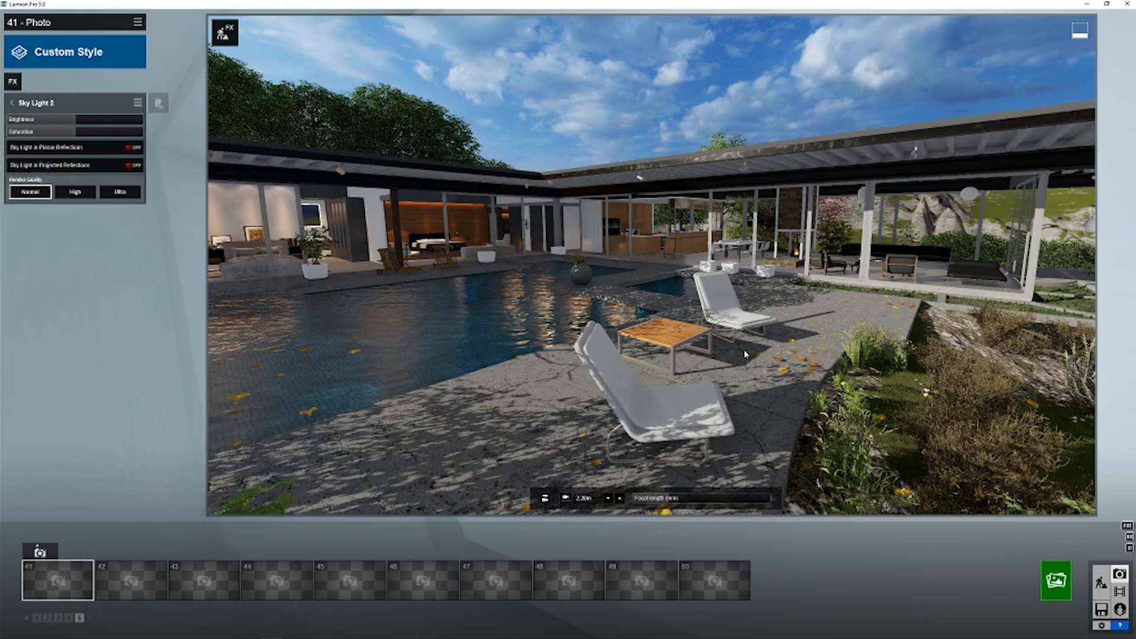
# Examine the sky light on the house facade, the roof underside and the poolside furniture.
pyautogui.press('w')
pyautogui.moveTo(672, 323); pyautogui.dragTo(715, 306, button='right')
pyautogui.press('w')
pyautogui.moveTo(299, 394); pyautogui.dragTo(237, 370, button='right')
pyautogui.press('s')
pyautogui.moveTo(568, 340); pyautogui.dragTo(650, 333, button='right')
pyautogui.press('s')
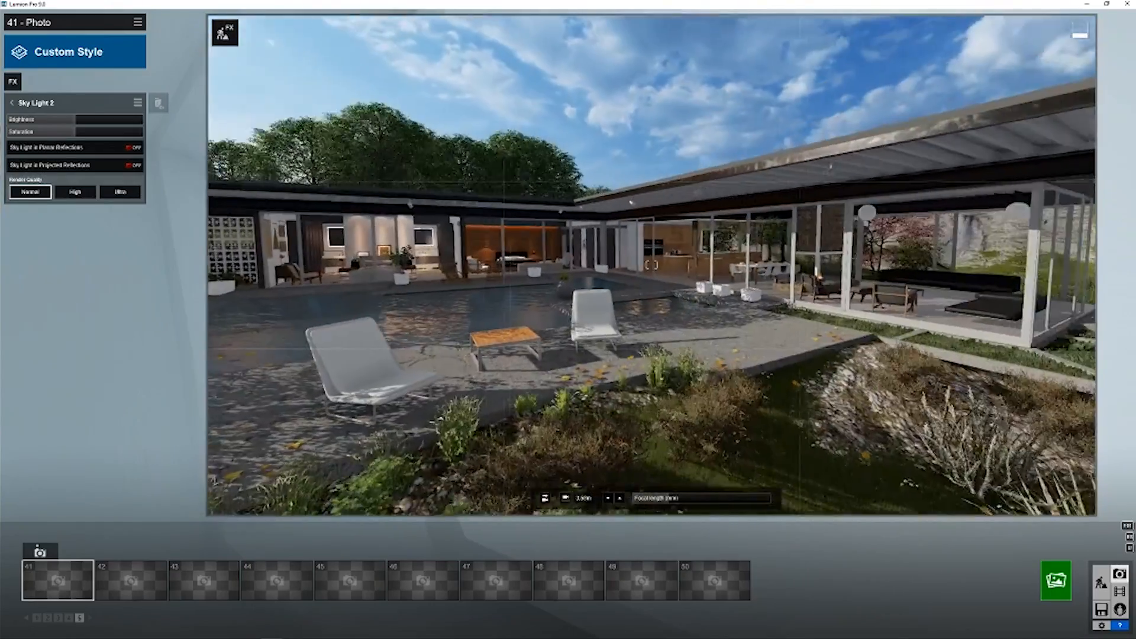
pyautogui.press('w')
pyautogui.press('w')
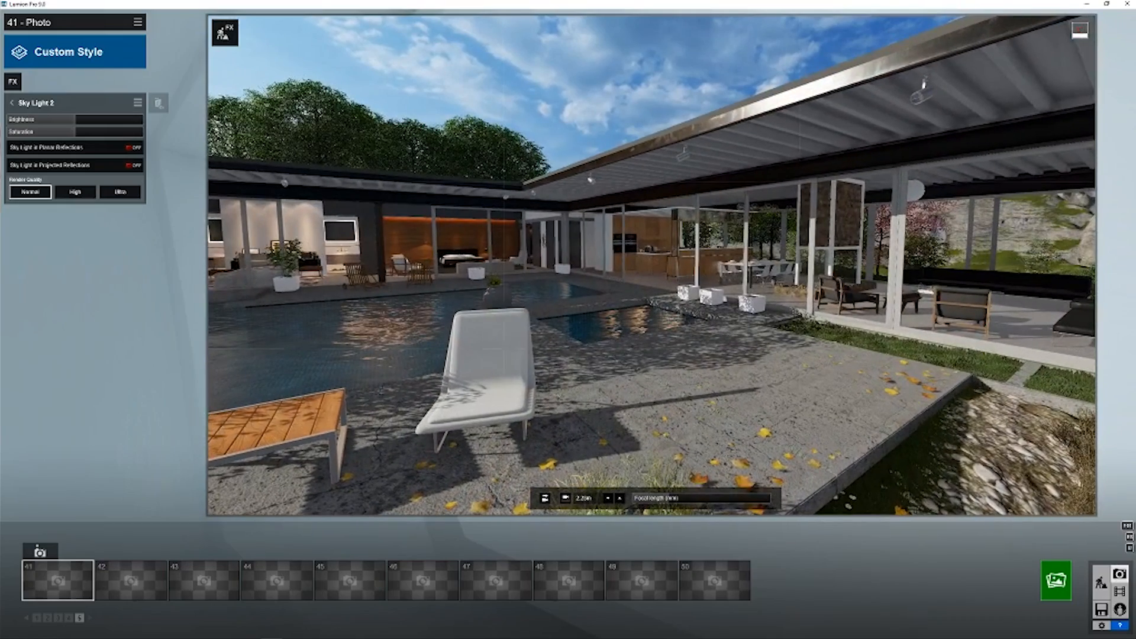
pyautogui.moveTo(924, 84); pyautogui.dragTo(611, 340, button='right')
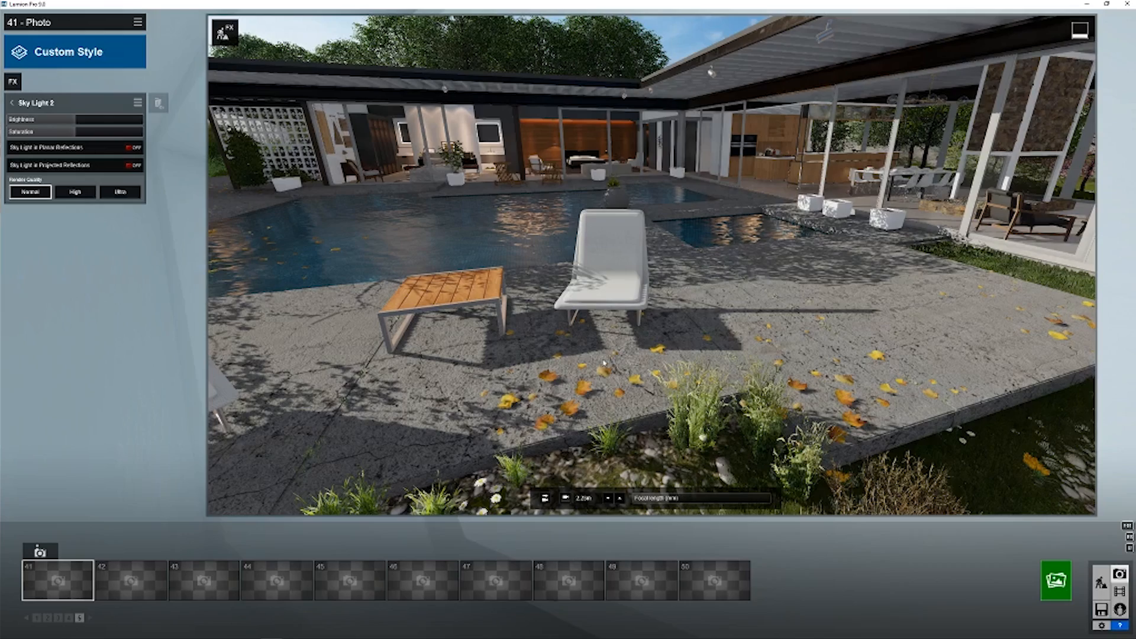
# Inspect the shadow beneath the white lounge chair on the concrete terrace up close.
pyautogui.press('w')
pyautogui.moveTo(604, 363); pyautogui.dragTo(504, 264, button='right')
pyautogui.press('s')
pyautogui.press('s')
pyautogui.moveTo(664, 254)
pyautogui.mouseDown(button='right')
pyautogui.moveTo(585, 253)
pyautogui.moveTo(657, 256)
pyautogui.moveTo(678, 240)
pyautogui.moveTo(662, 267)
pyautogui.mouseUp(button='right')
pyautogui.press('w')
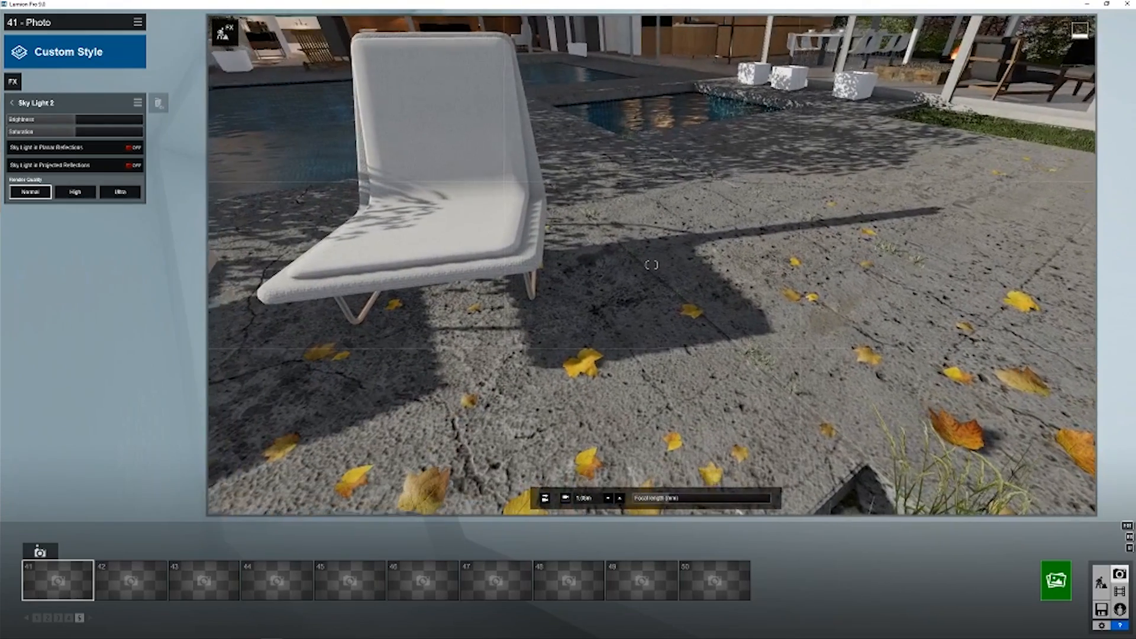
pyautogui.press('w')
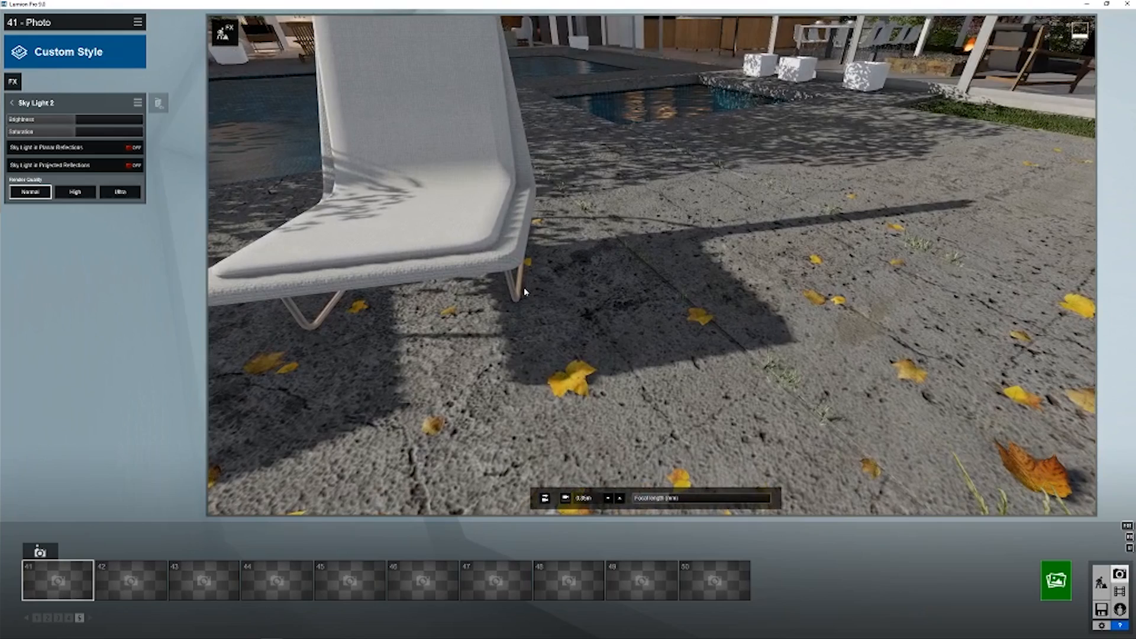
pyautogui.moveTo(652, 265); pyautogui.dragTo(474, 267, button='right')
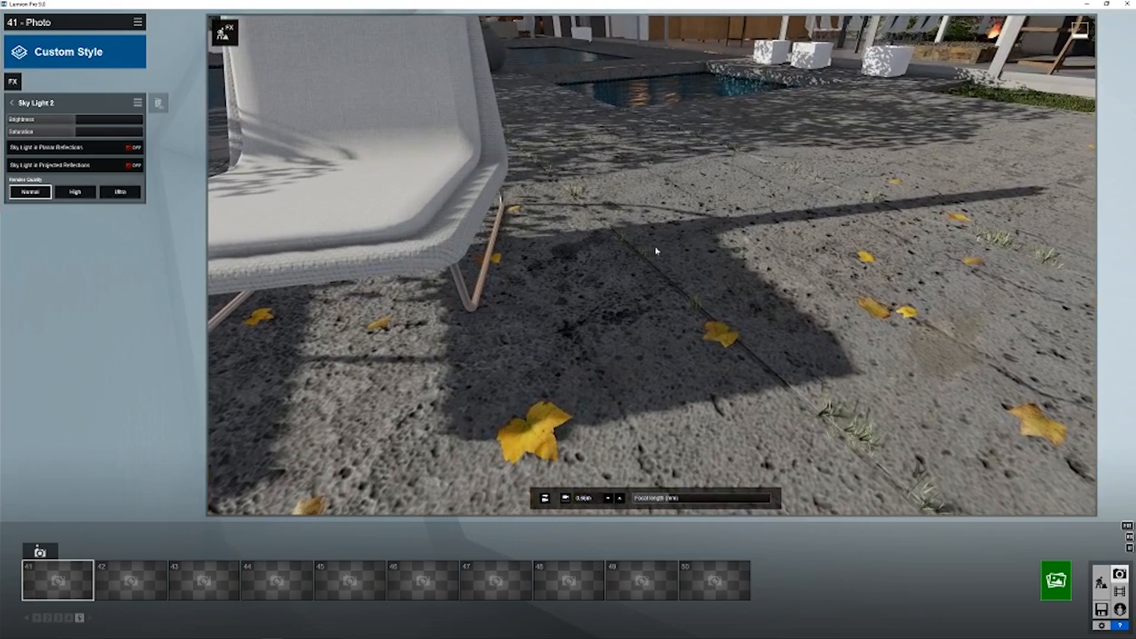
pyautogui.press('s')
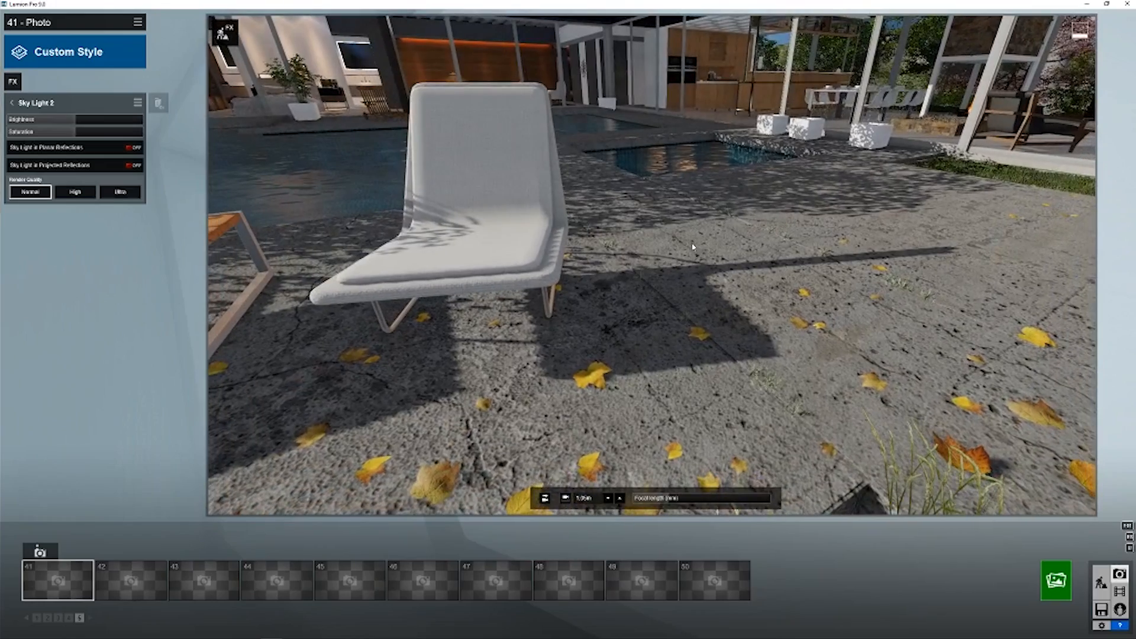
# Try adjusting the Sky Light 2 saturation with the sunlit trees and pool terrace in view, returning it to its starting level.
pyautogui.press('s')
pyautogui.moveTo(634, 315); pyautogui.dragTo(468, 248, button='right')
pyautogui.press('w')
pyautogui.press('w')
pyautogui.moveTo(630, 315); pyautogui.dragTo(473, 290, button='right')
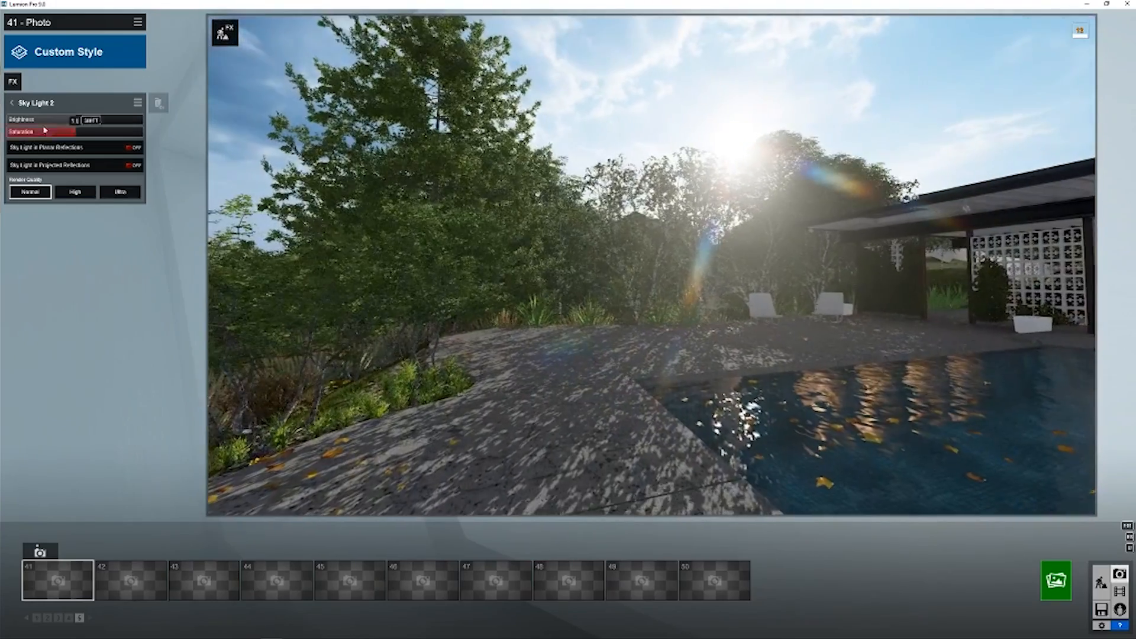
pyautogui.moveTo(66, 132); pyautogui.dragTo(74, 133)
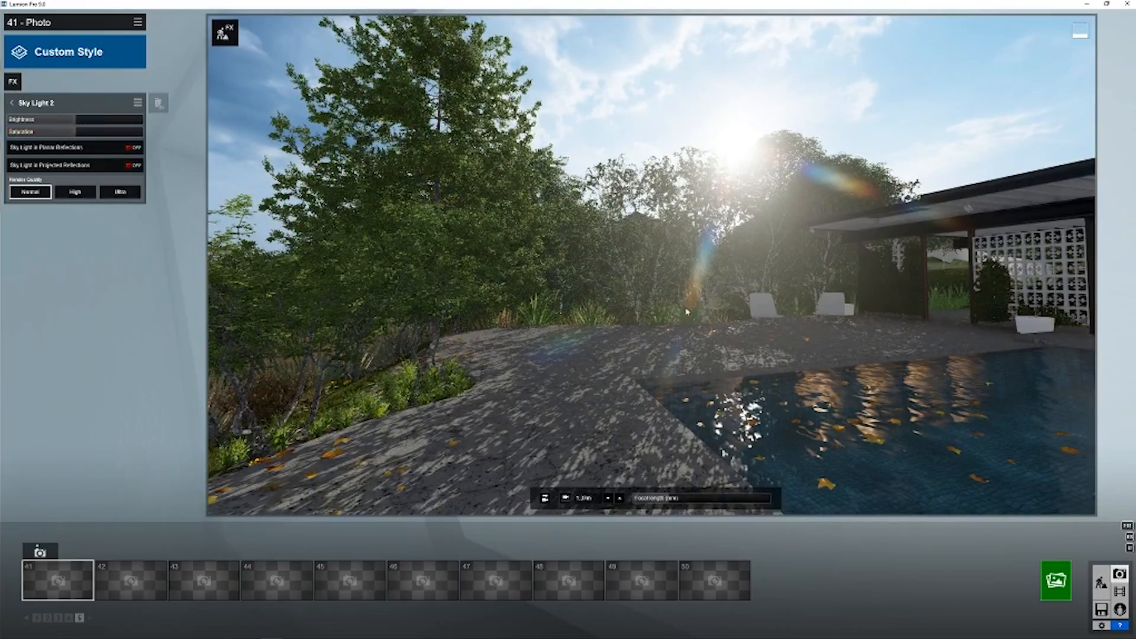
# Raise the Sky Light 2 brightness slightly while viewing the house facade across the pool.
pyautogui.press('w')
pyautogui.moveTo(688, 308); pyautogui.dragTo(325, 303, button='right')
pyautogui.press('w')
pyautogui.press('w')
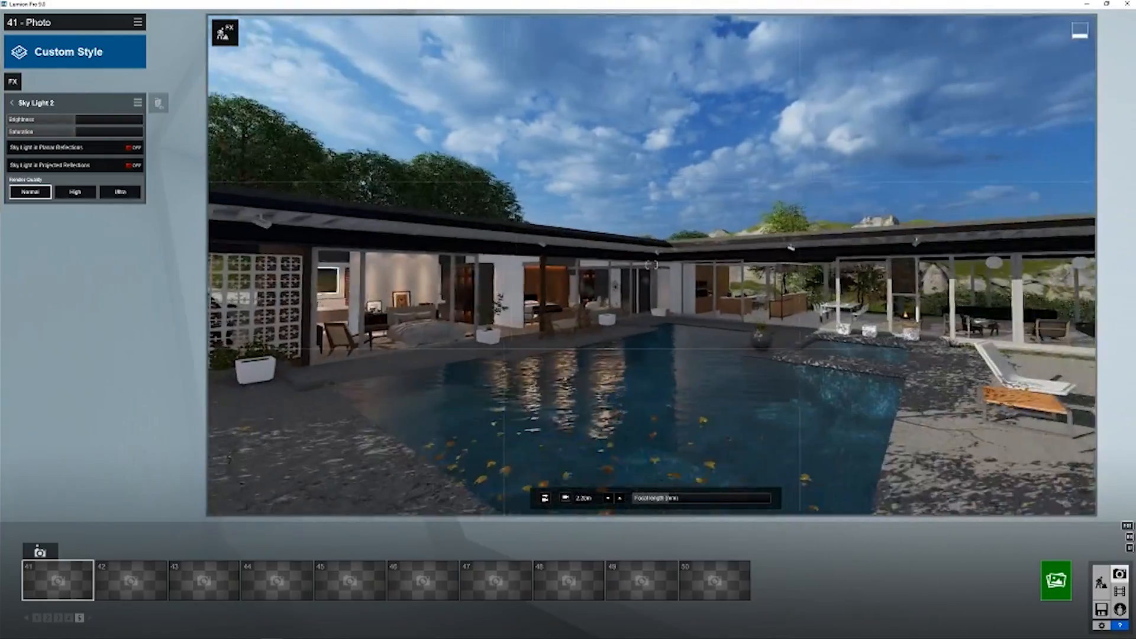
pyautogui.moveTo(698, 316); pyautogui.dragTo(686, 322, button='right')
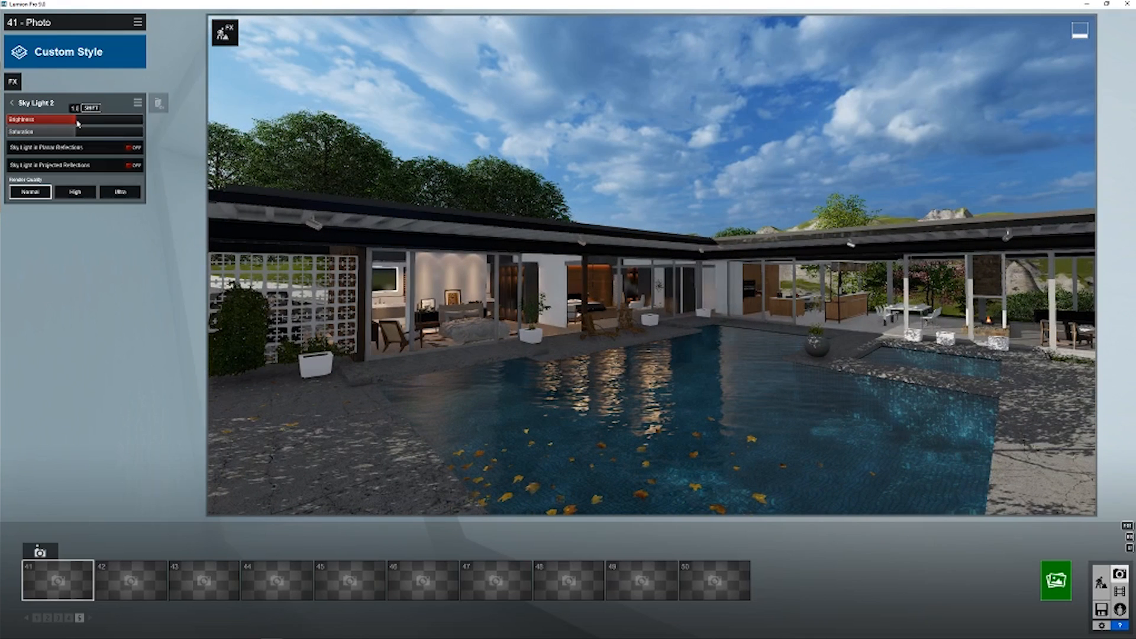
pyautogui.moveTo(77, 123)
pyautogui.mouseDown()
pyautogui.moveTo(95, 120)
pyautogui.moveTo(75, 120)
pyautogui.mouseUp()
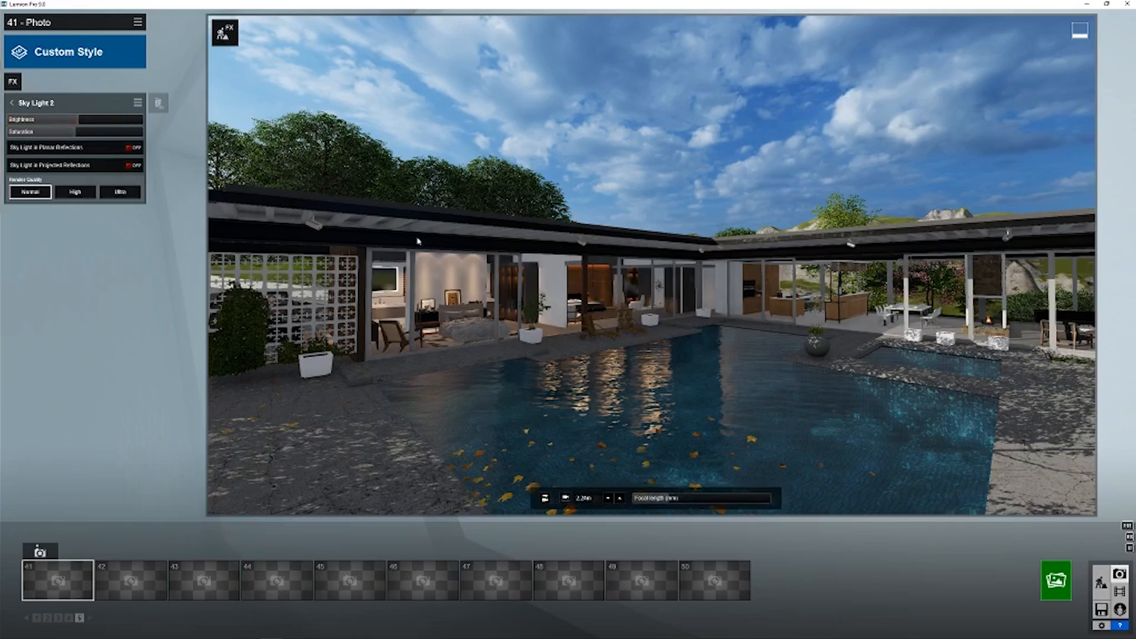
# Try turning on Sky Light in Planar Reflections and Sky Light in Projected Reflections, and switch both off again.
pyautogui.moveTo(591, 252); pyautogui.dragTo(658, 265, button='right')
pyautogui.press('s')
pyautogui.press('w')
pyautogui.press('s')
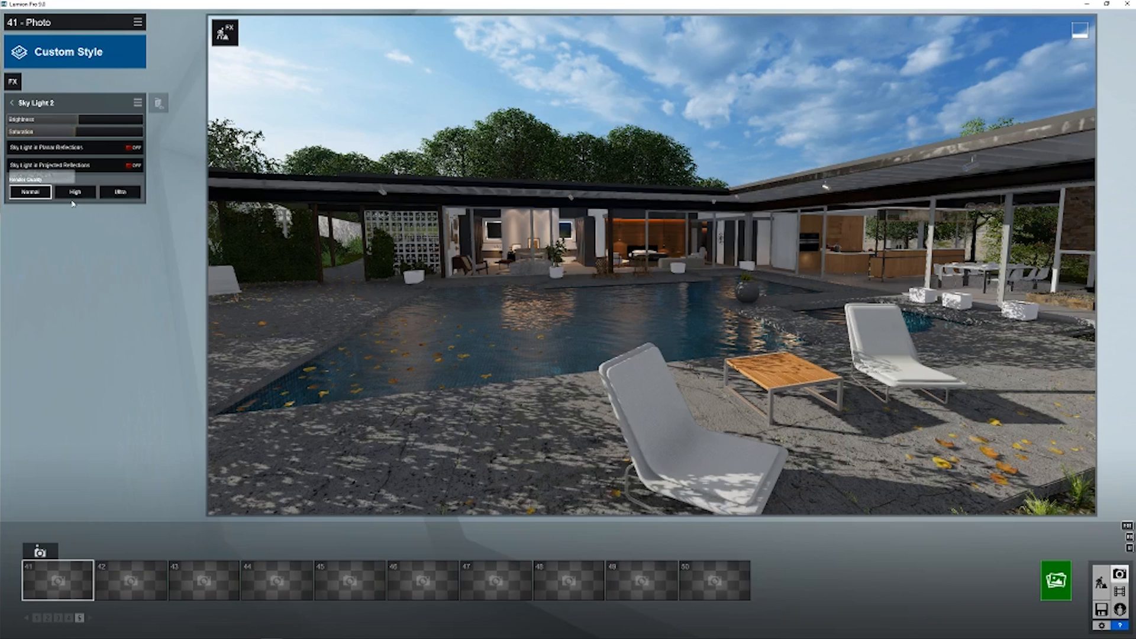
pyautogui.click(133, 148)
pyautogui.click(133, 165)
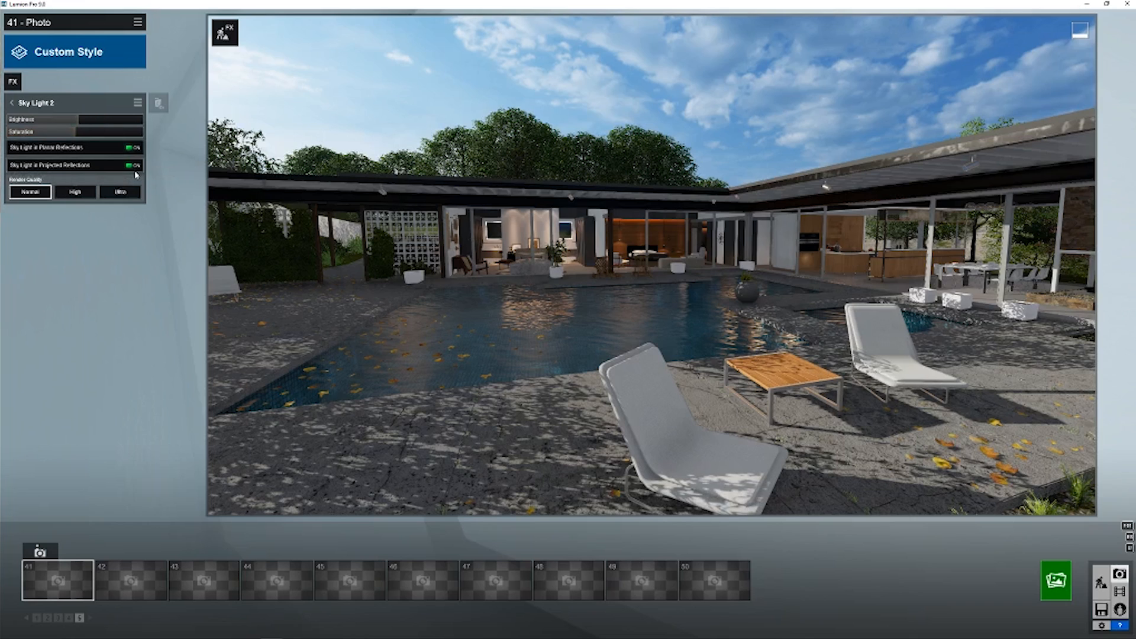
pyautogui.click(135, 166)
pyautogui.click(135, 149)
# Compare Sky Light in Planar Reflections on and off from a raised view of the pool and lounge chairs, leaving it off.
pyautogui.moveTo(532, 264); pyautogui.dragTo(763, 266, button='right')
pyautogui.press('w')
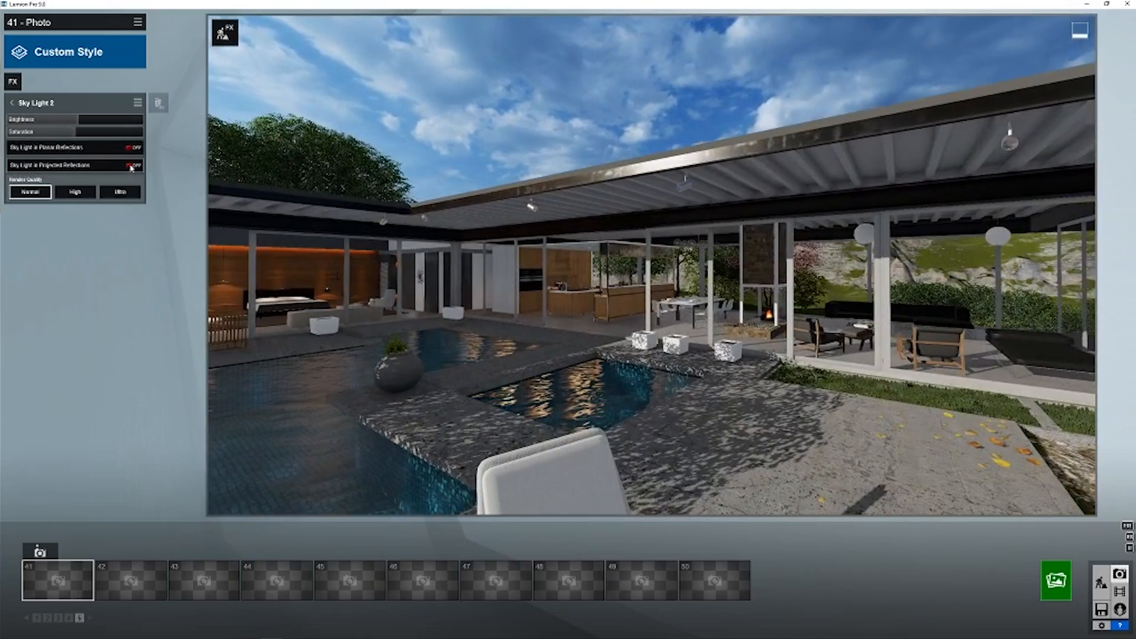
pyautogui.press('w')
pyautogui.moveTo(533, 265); pyautogui.dragTo(553, 384, button='right')
pyautogui.press('s')
pyautogui.press('w')
pyautogui.press('w')
pyautogui.press('s')
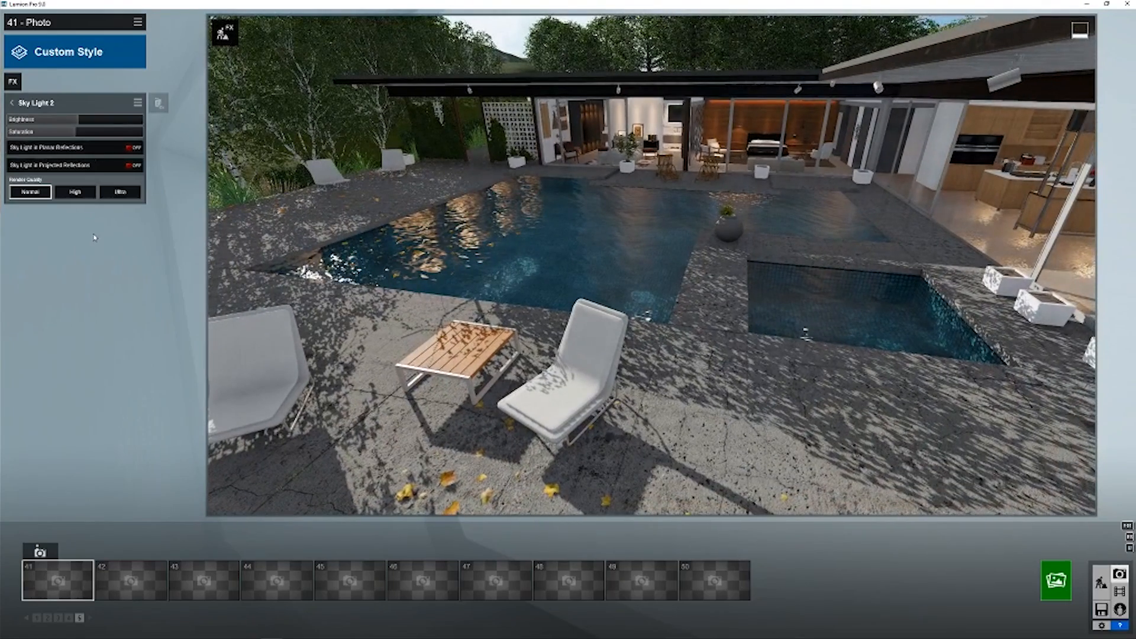
pyautogui.click(133, 148)
pyautogui.click(133, 148)
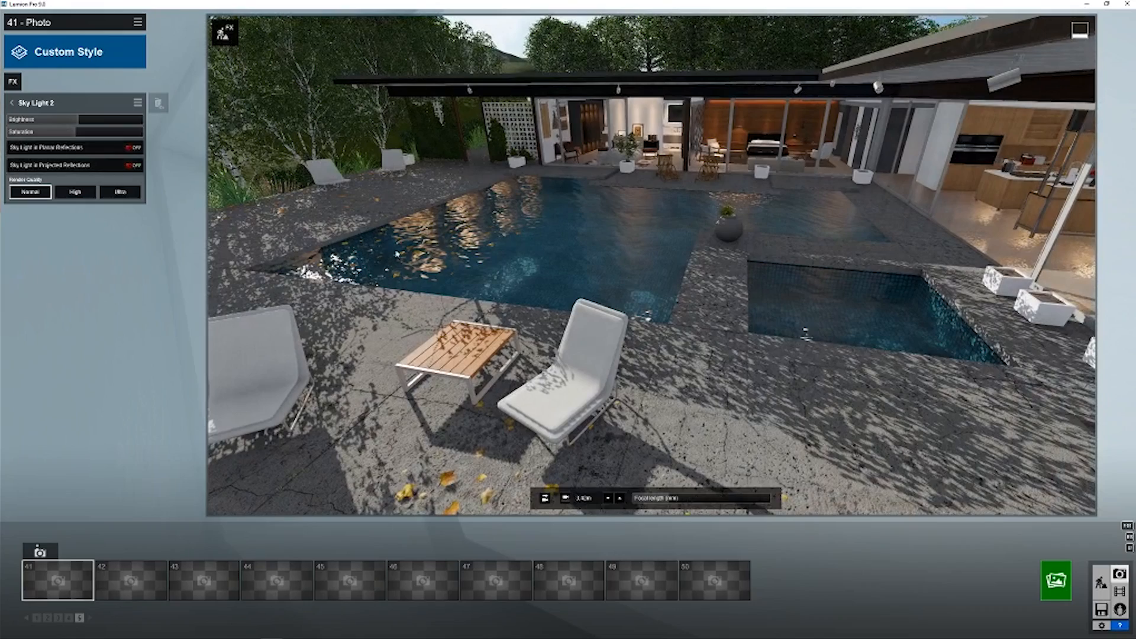
# Examine the pool water and the glazed bedroom facade up close with the render quality kept at Normal.
pyautogui.press('w')
pyautogui.moveTo(529, 318); pyautogui.dragTo(531, 272, button='right')
pyautogui.press('w')
pyautogui.moveTo(651, 265); pyautogui.dragTo(606, 293, button='right')
pyautogui.moveTo(503, 282); pyautogui.dragTo(568, 258, button='right')
pyautogui.press('w')
pyautogui.click(31, 192)
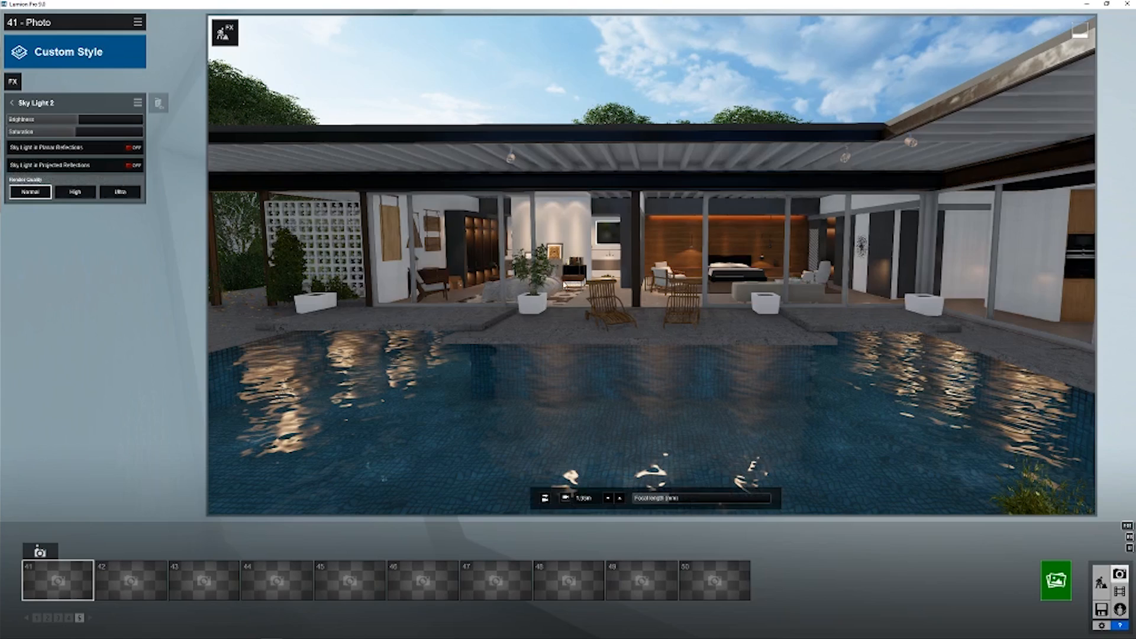
# Examine the Normal-quality sky light on the house and pool from low, raised and sideways viewpoints.
pyautogui.press('a')
pyautogui.press('w')
pyautogui.moveTo(564, 284); pyautogui.dragTo(597, 283, button='right')
pyautogui.press('s')
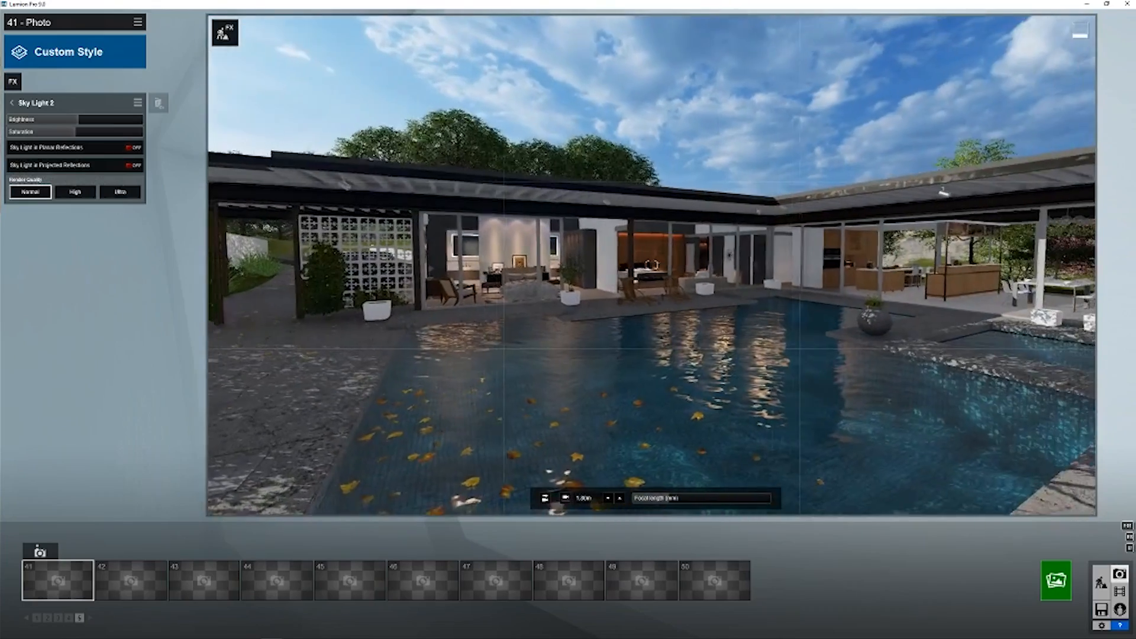
pyautogui.press('e')
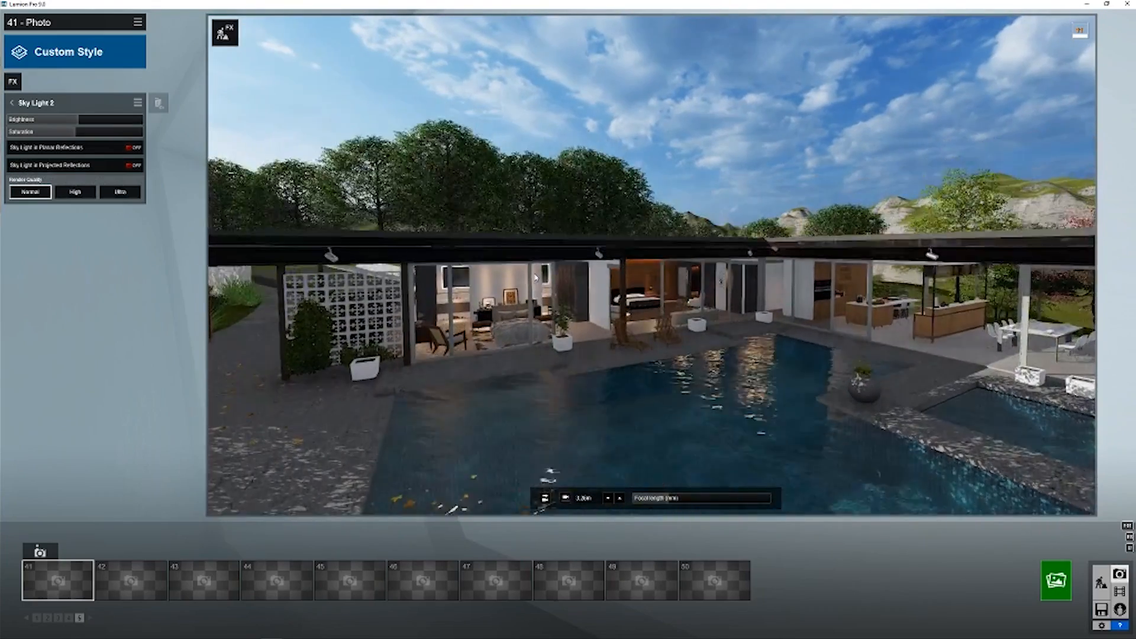
pyautogui.press('q')
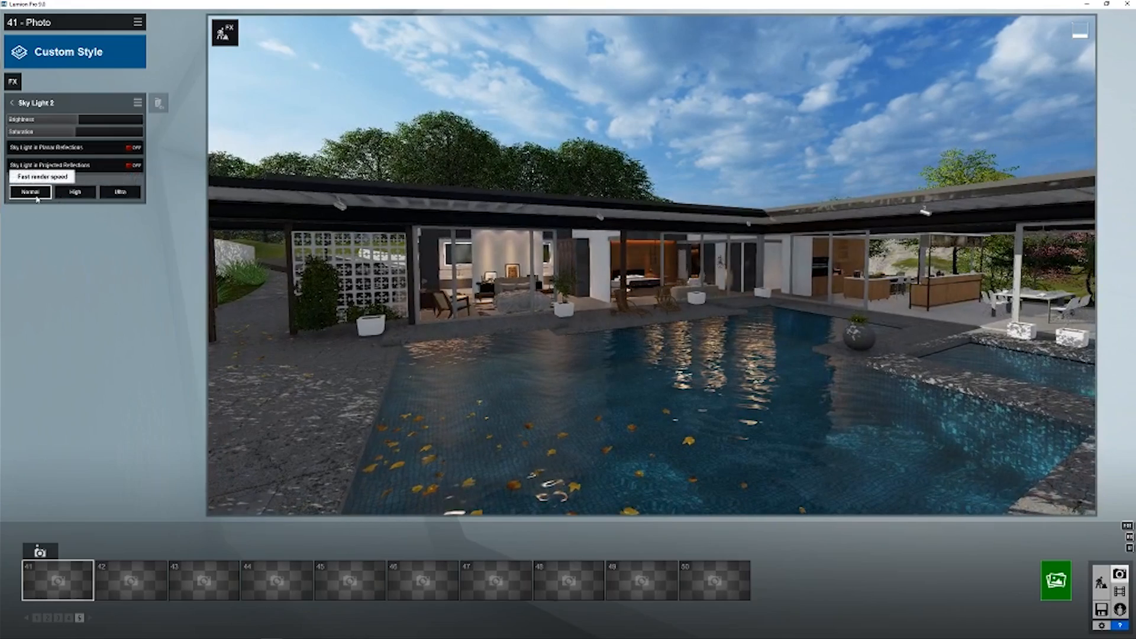
pyautogui.press('d')
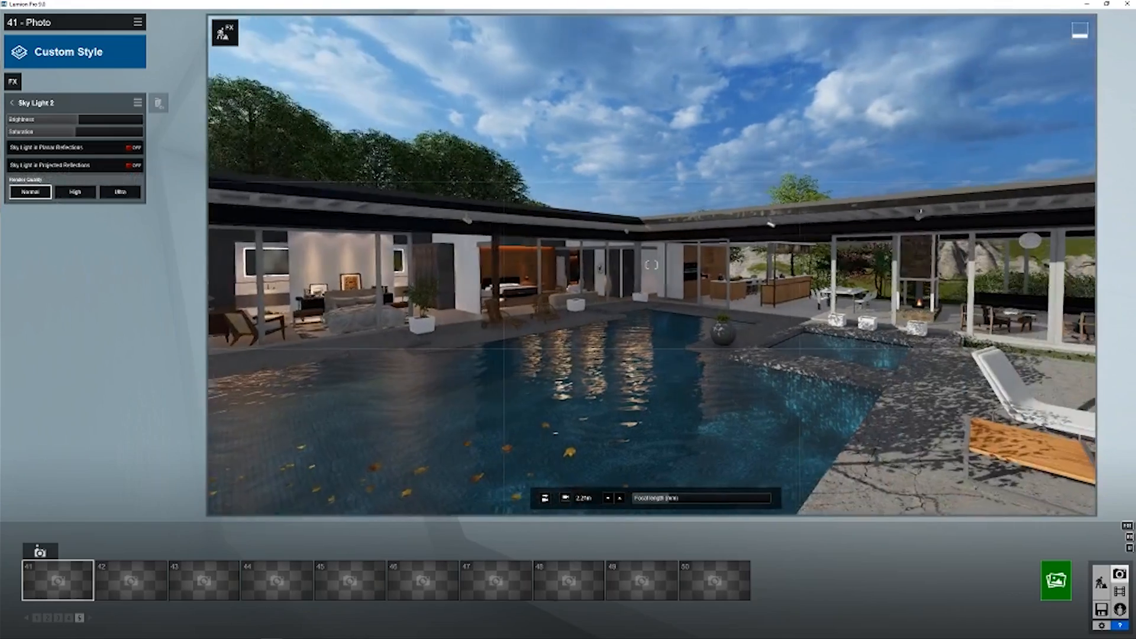
pyautogui.press('w')
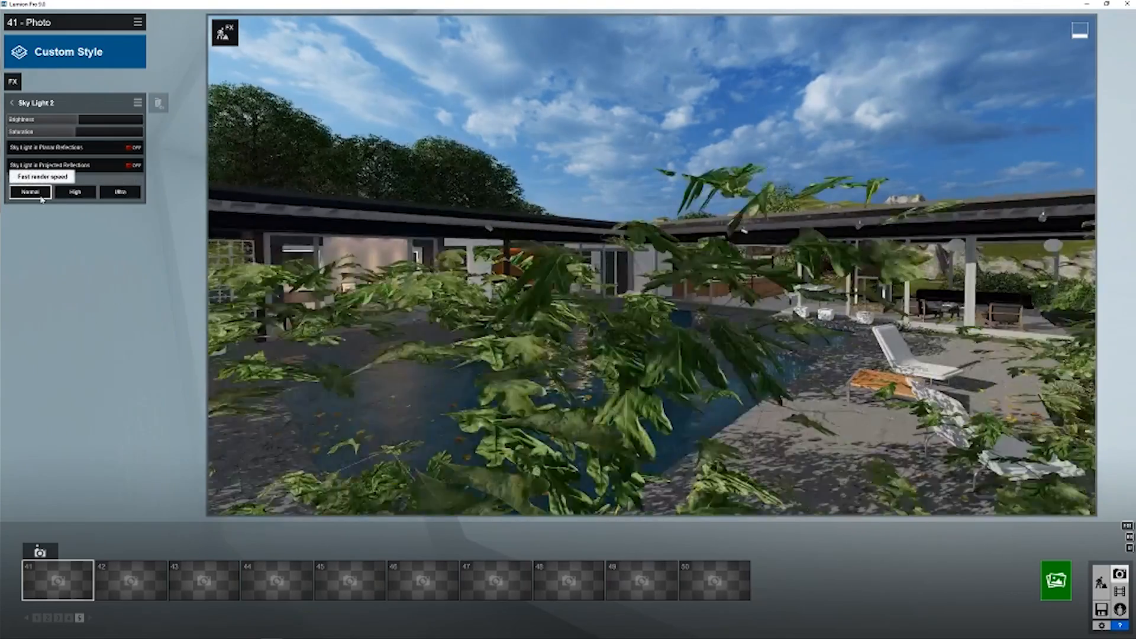
pyautogui.press('a')
pyautogui.press('w')
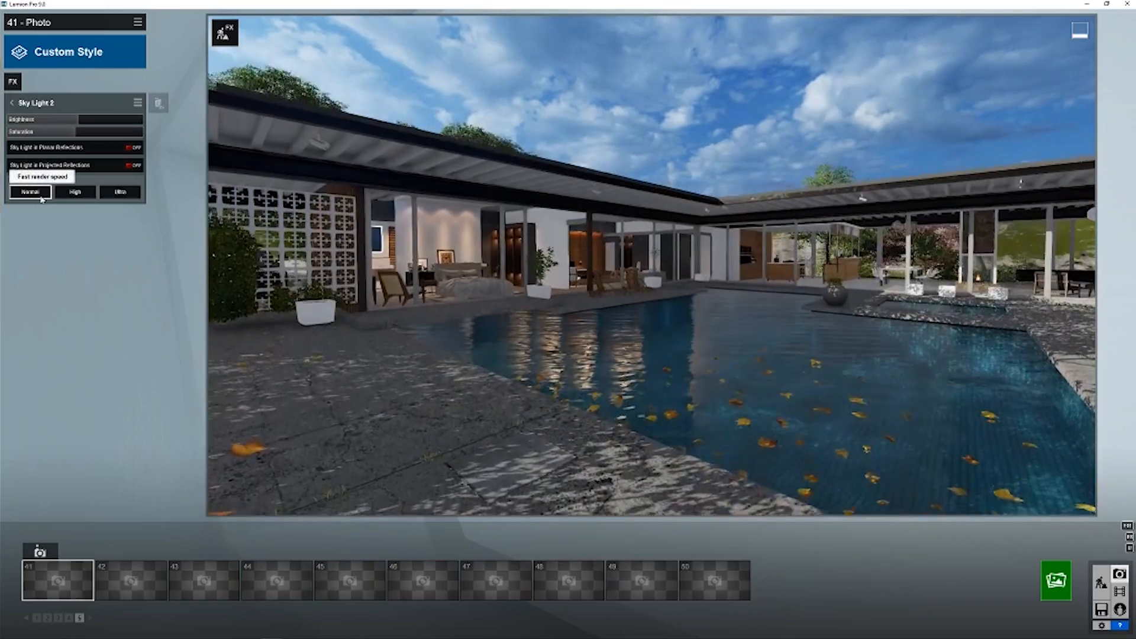
pyautogui.press('w')
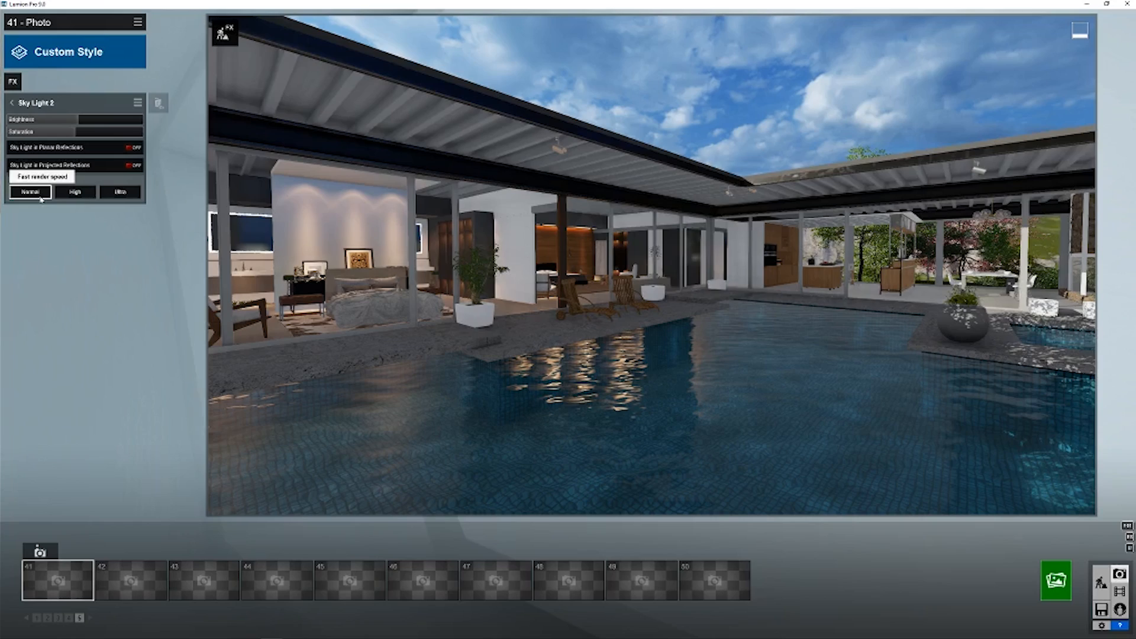
# Inspect the shaded roof underside and the pool reflections in front of the bedroom wing.
pyautogui.moveTo(172, 236); pyautogui.dragTo(225, 249, button='right')
pyautogui.press('s')
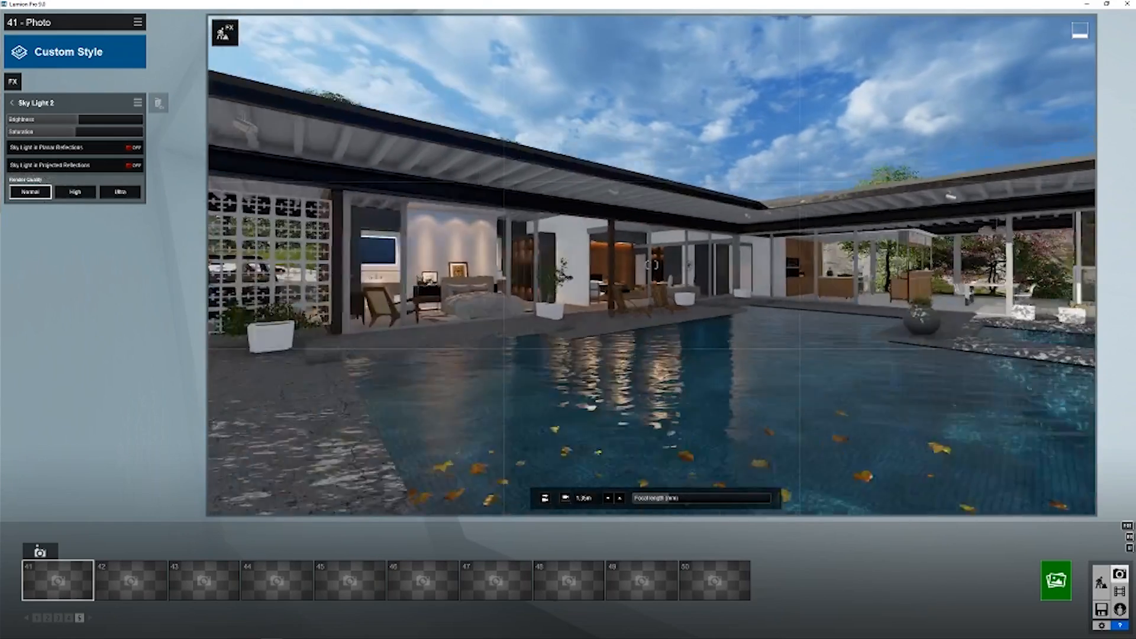
pyautogui.press('w')
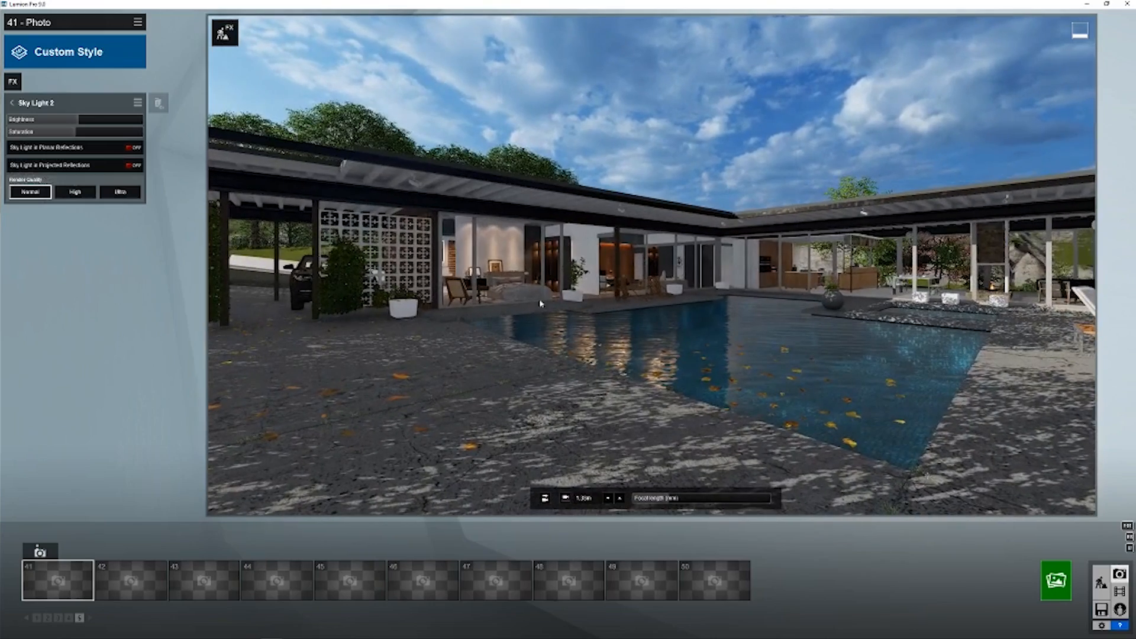
pyautogui.moveTo(564, 243); pyautogui.dragTo(551, 310, button='right')
pyautogui.press('w')
pyautogui.press('w')
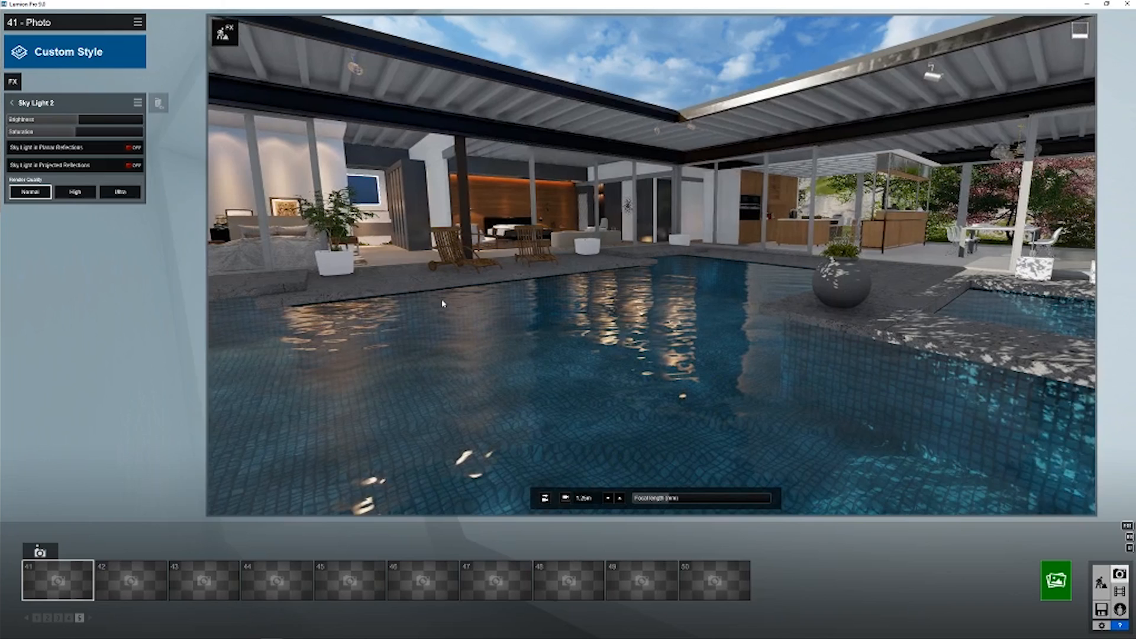
pyautogui.press('s')
# Examine the leaf-strewn terrace and the open living wing, ending on the house corner seen across the pool.
pyautogui.moveTo(613, 264); pyautogui.dragTo(675, 243, button='right')
pyautogui.press('a')
pyautogui.press('w')
pyautogui.press('w')
pyautogui.press('s')
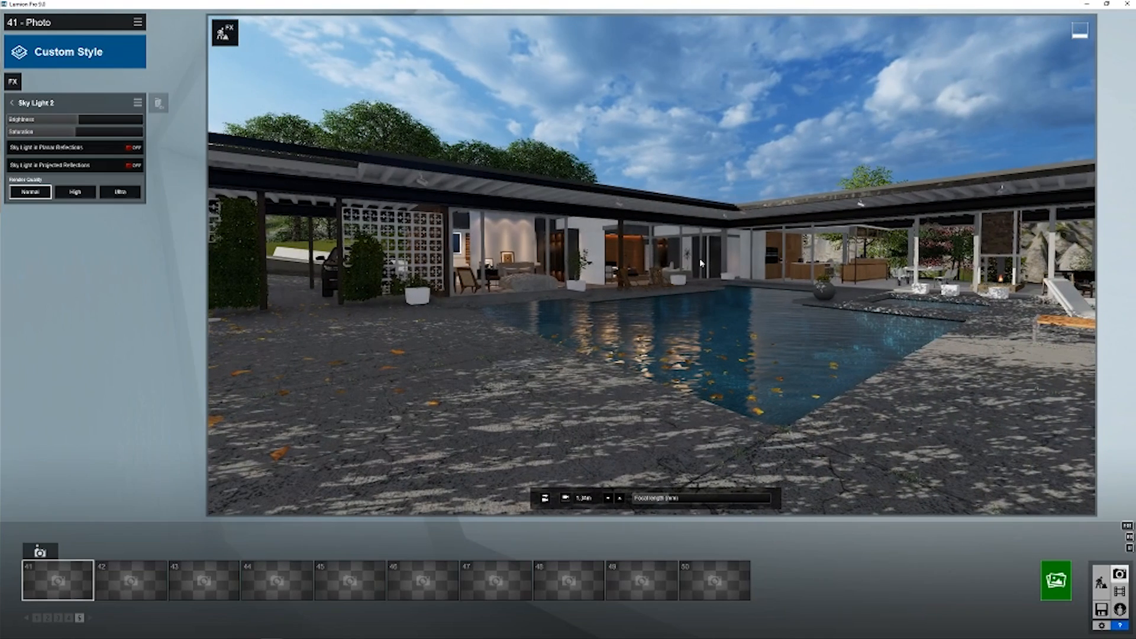
pyautogui.press('w')
pyautogui.moveTo(678, 232); pyautogui.dragTo(740, 222, button='right')
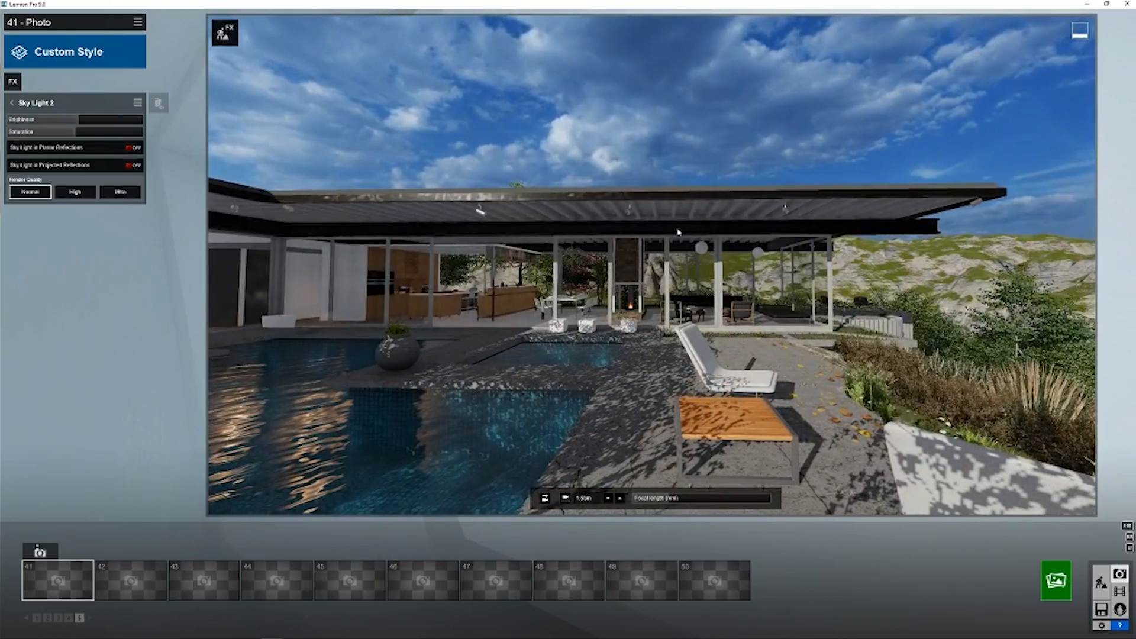
pyautogui.moveTo(665, 233); pyautogui.dragTo(527, 236, button='right')
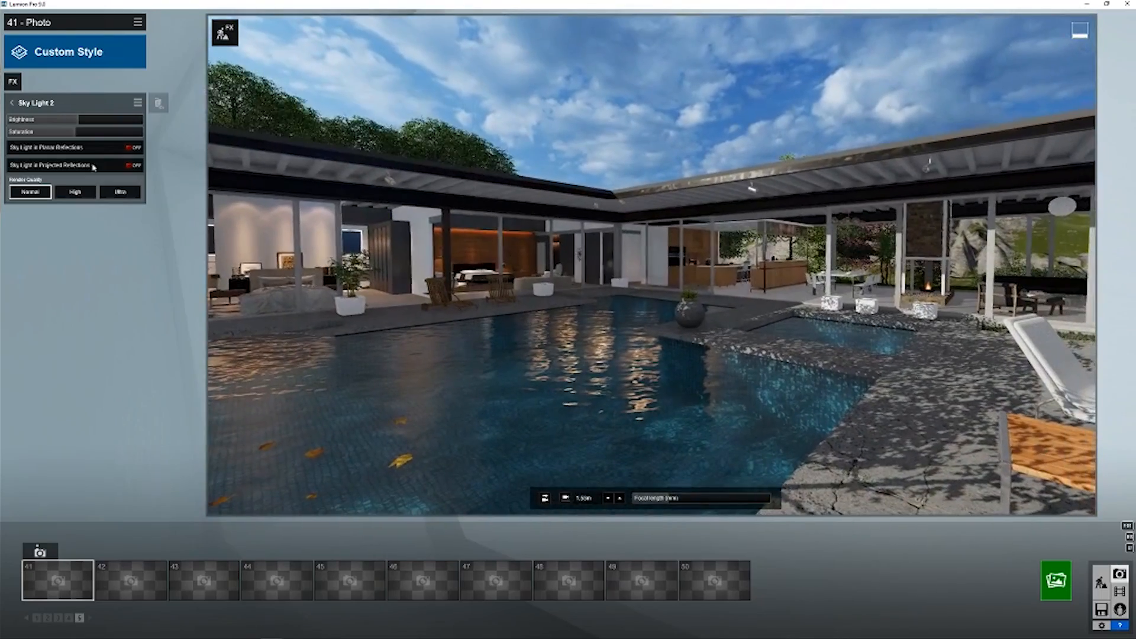
# Compare the High and Normal render qualities of Sky Light 2 on the pool view, and set the quality to Ultra.
pyautogui.click(61, 195)
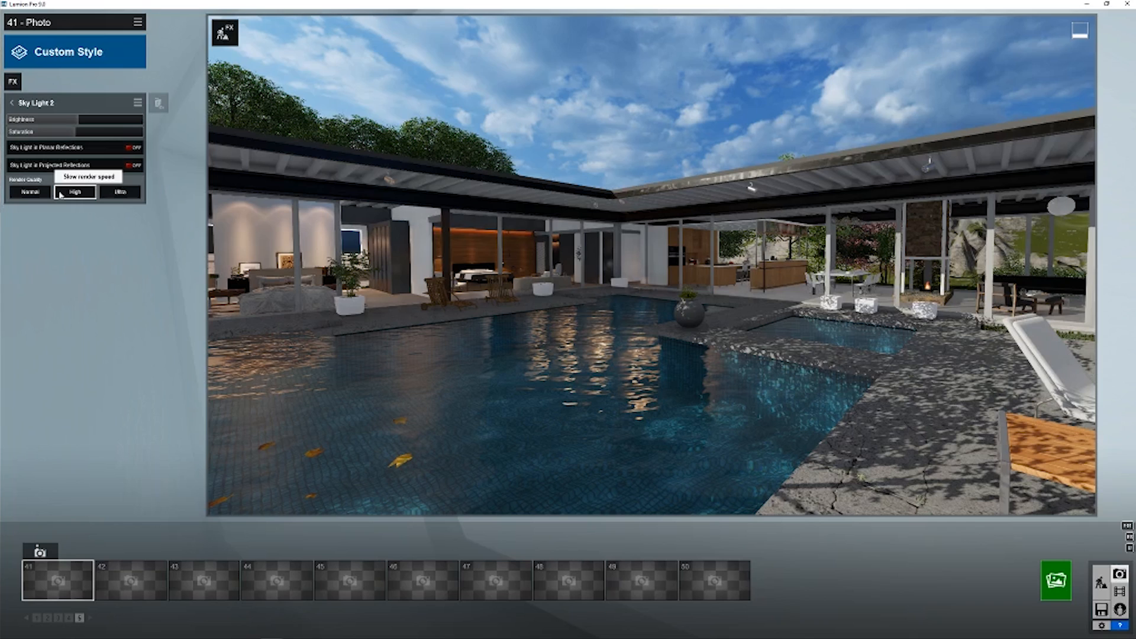
pyautogui.click(30, 192)
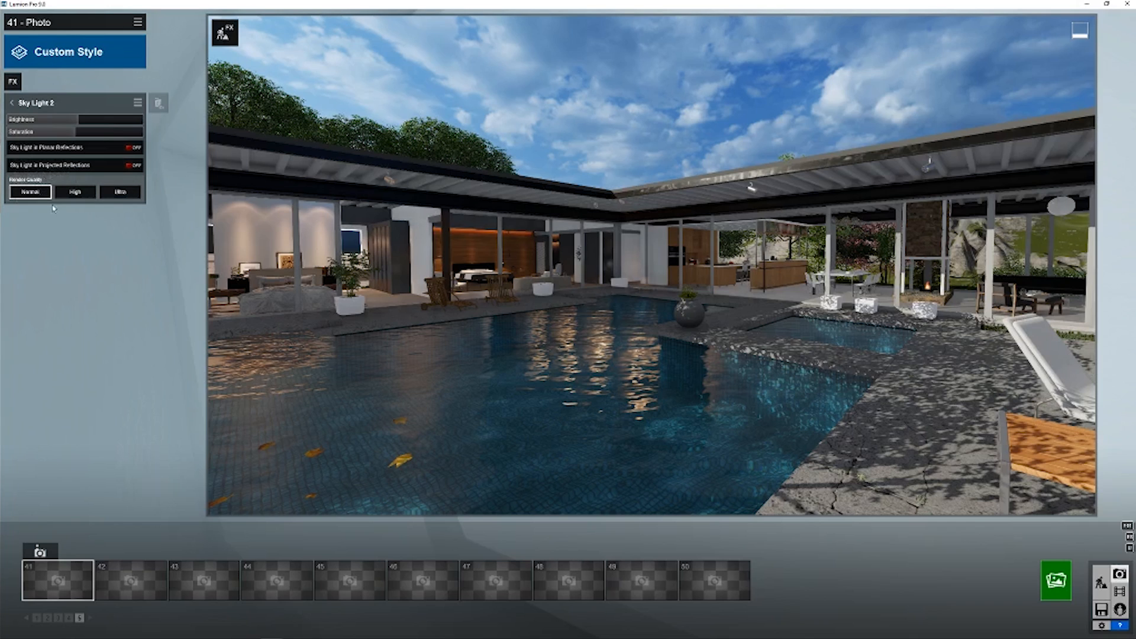
pyautogui.click(74, 193)
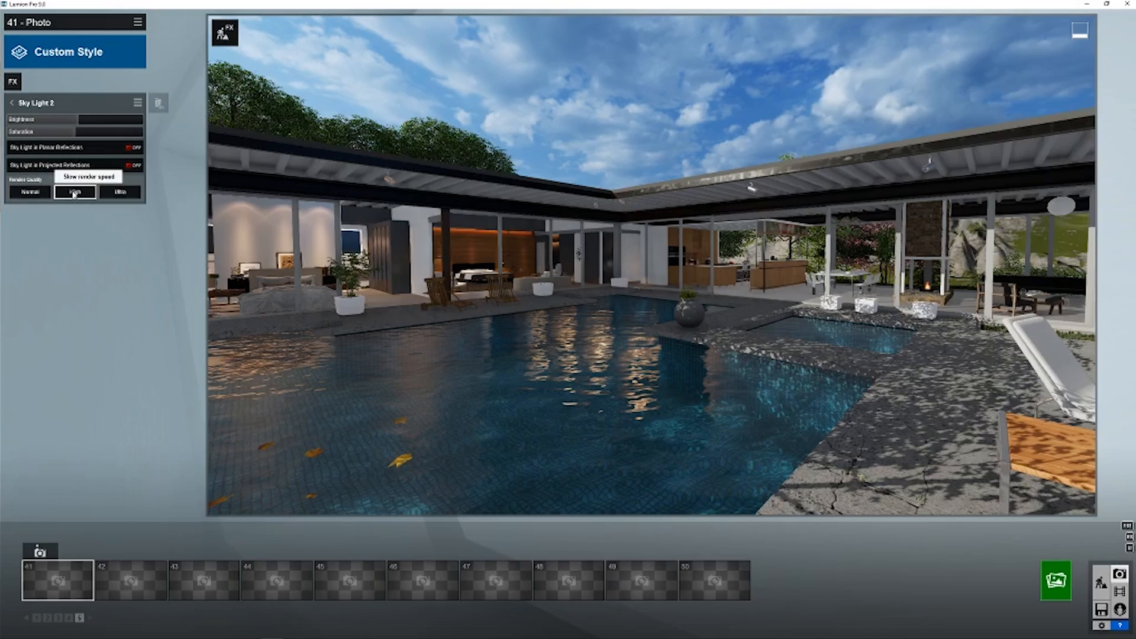
pyautogui.moveTo(449, 278); pyautogui.dragTo(484, 268, button='right')
pyautogui.press('w')
pyautogui.press('s')
pyautogui.press('s')
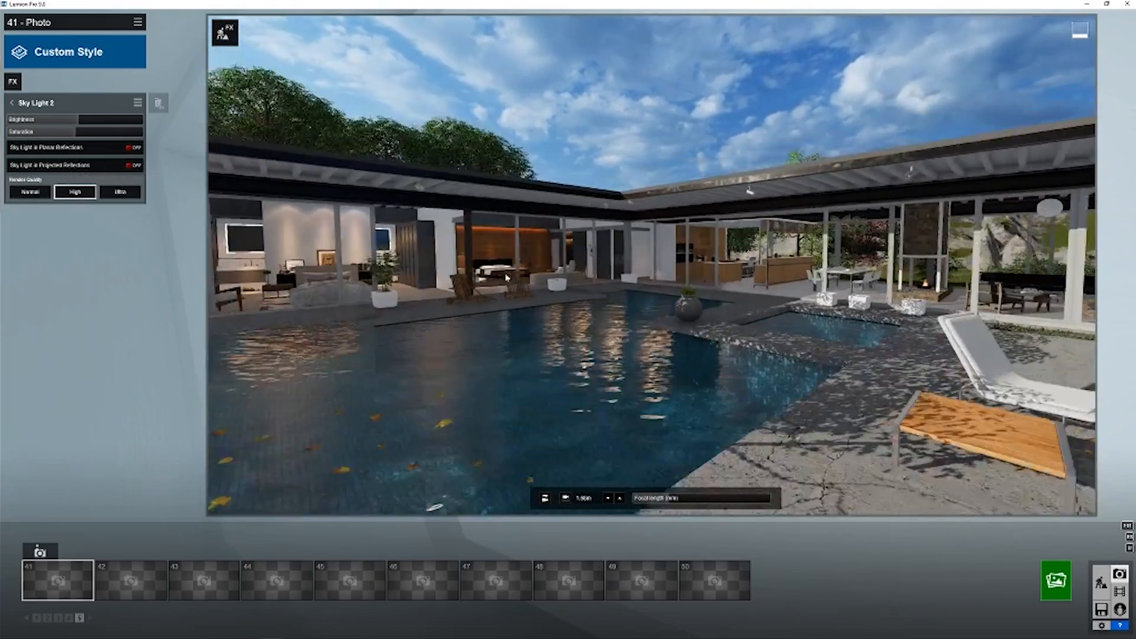
pyautogui.click(118, 194)
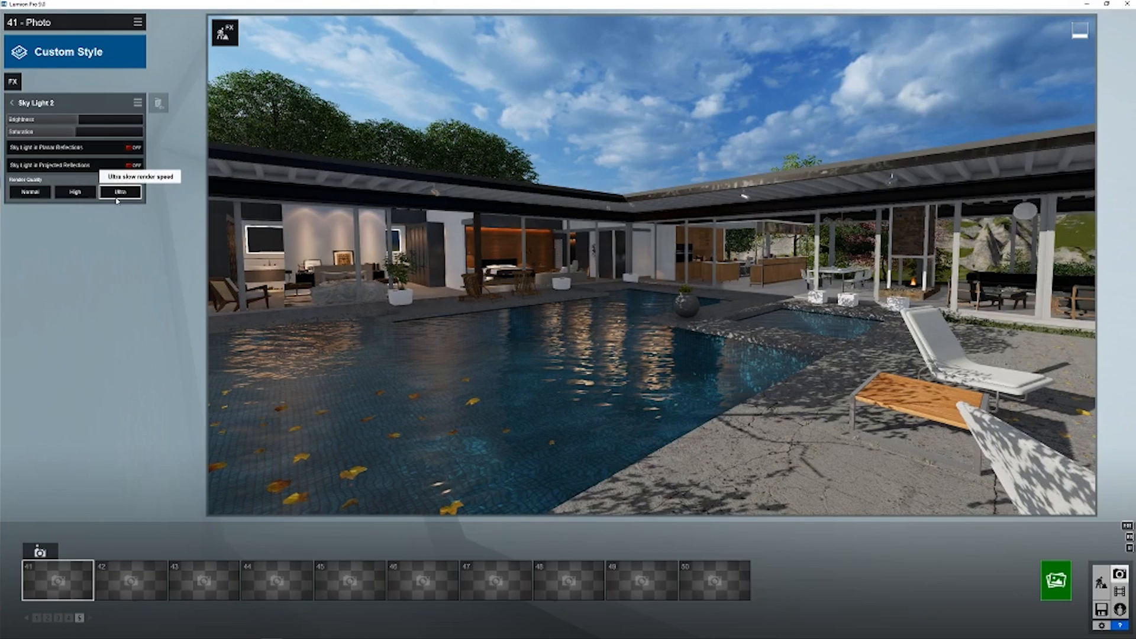
# Examine the Ultra-quality sky light on the small pool, the round planter, the roof underside and the house facade.
pyautogui.moveTo(568, 261); pyautogui.dragTo(652, 265, button='right')
pyautogui.press('w')
pyautogui.moveTo(408, 350); pyautogui.dragTo(373, 350, button='right')
pyautogui.press('w')
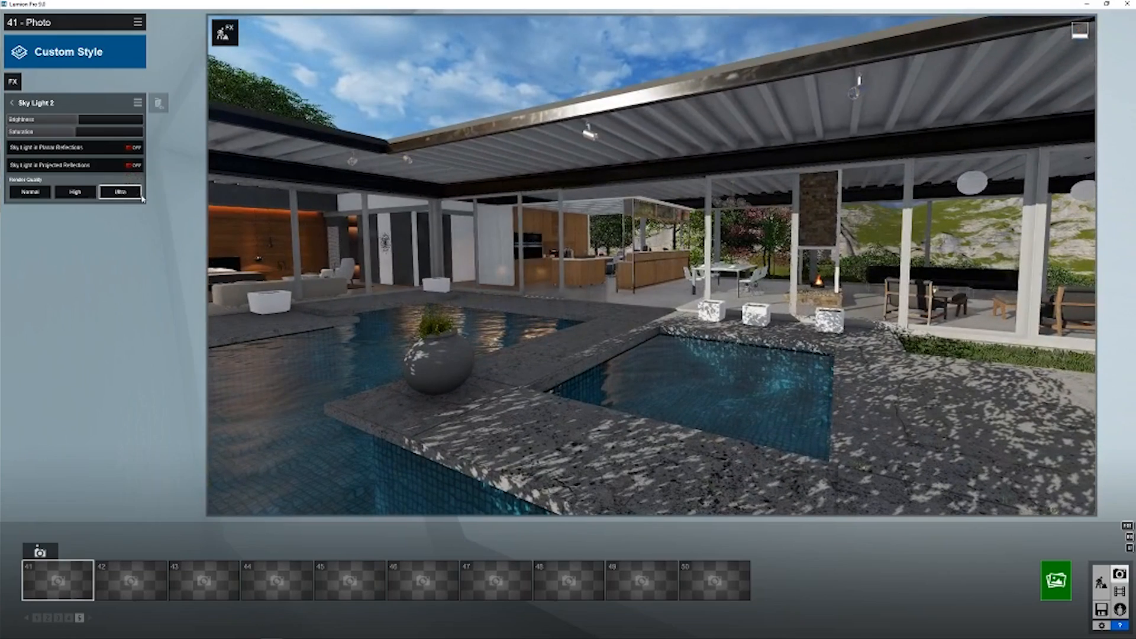
pyautogui.moveTo(355, 296); pyautogui.dragTo(308, 297, button='right')
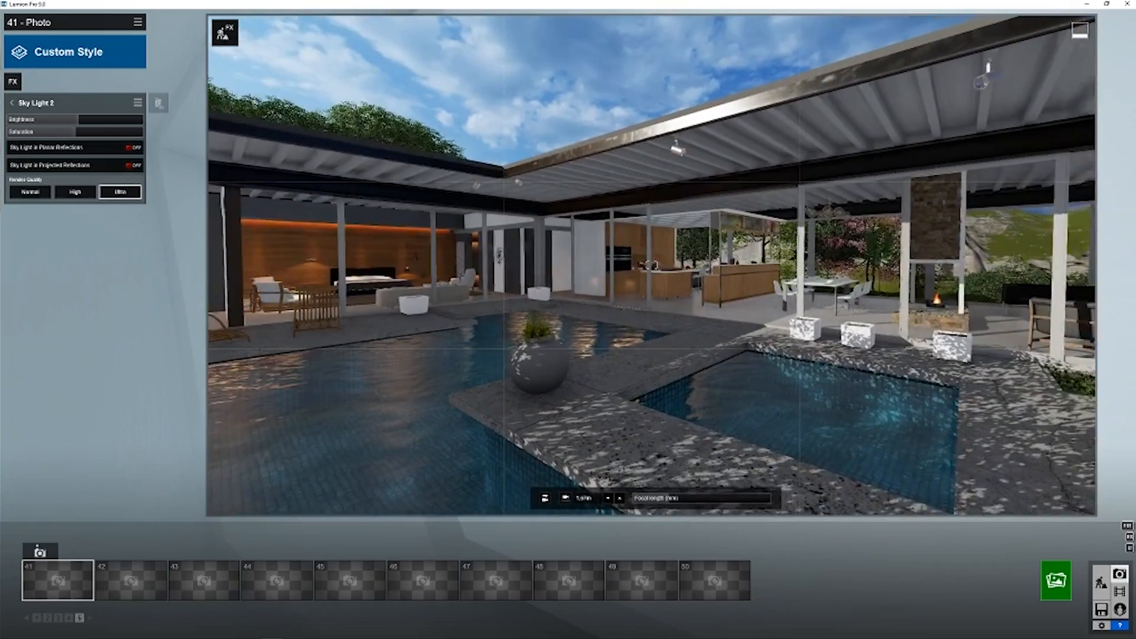
pyautogui.press('s')
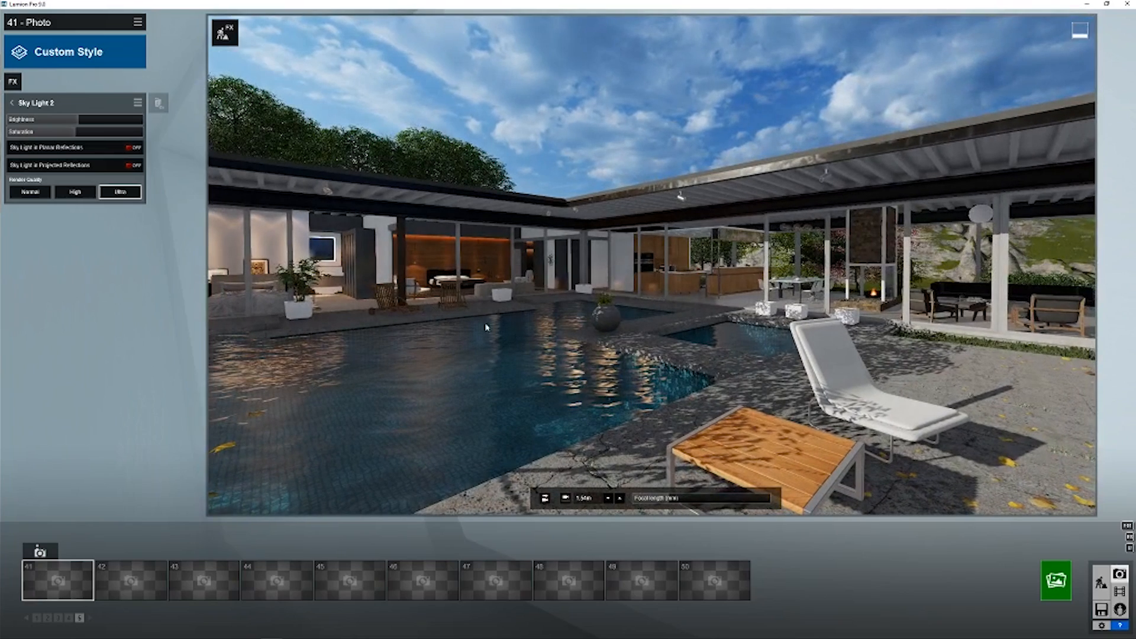
pyautogui.moveTo(502, 319); pyautogui.dragTo(450, 313, button='right')
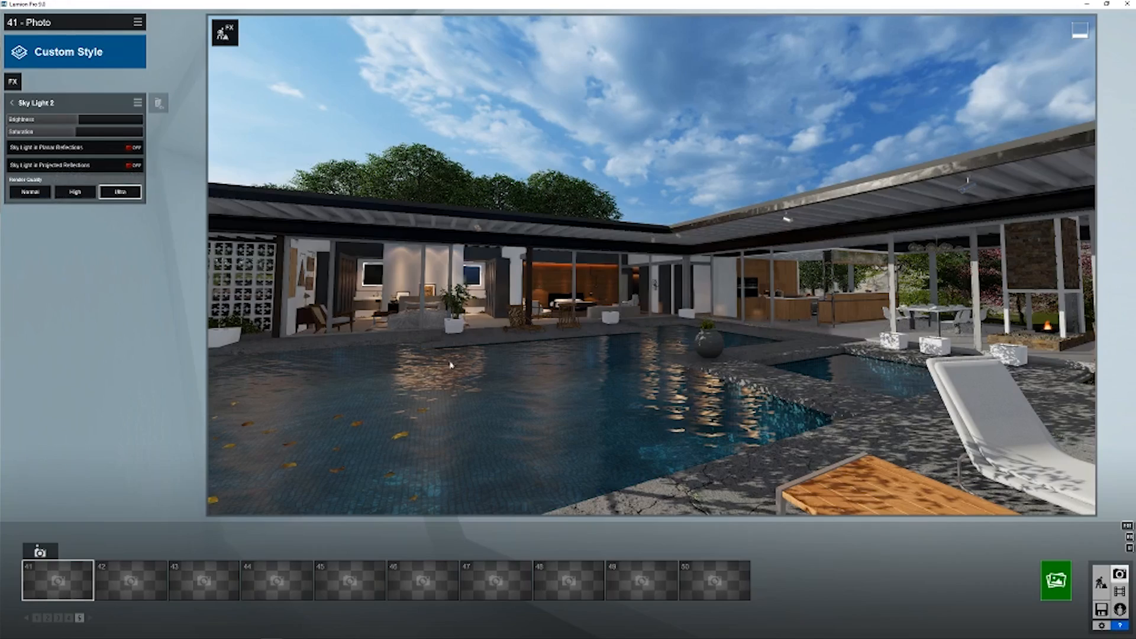
# Examine the Ultra-quality lighting on the lounge chairs and wooden table, and from the planted garden beyond the terrace.
pyautogui.press('s')
pyautogui.moveTo(603, 376)
pyautogui.mouseDown(button='right')
pyautogui.moveTo(574, 366)
pyautogui.moveTo(585, 371)
pyautogui.mouseUp(button='right')
pyautogui.press('w')
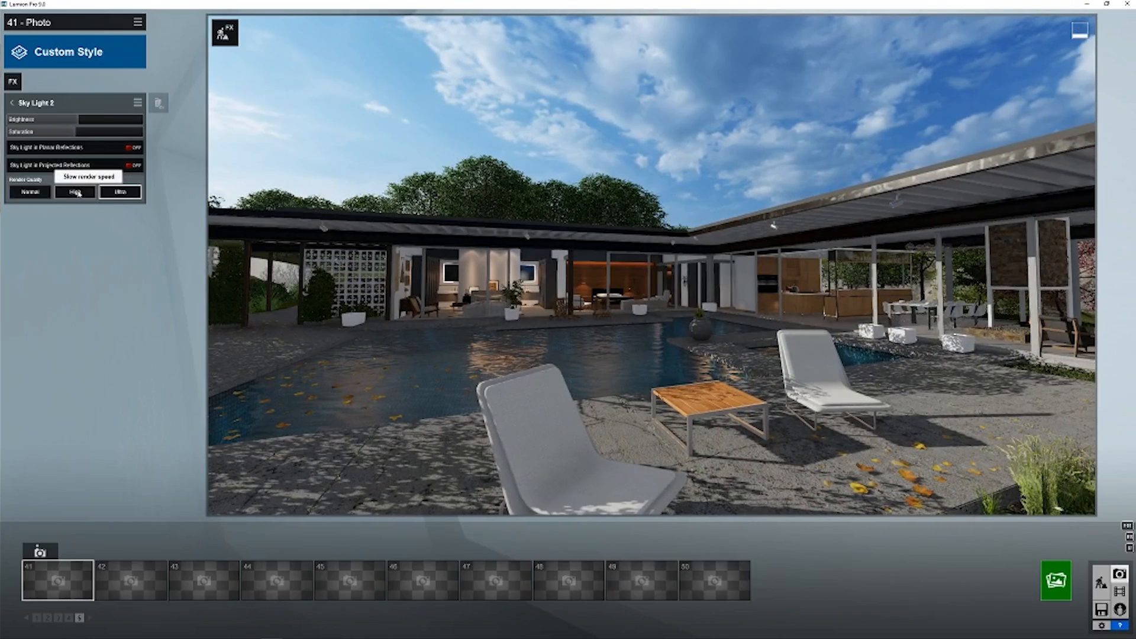
pyautogui.press('w')
pyautogui.moveTo(502, 340); pyautogui.dragTo(532, 364, button='right')
pyautogui.press('s')
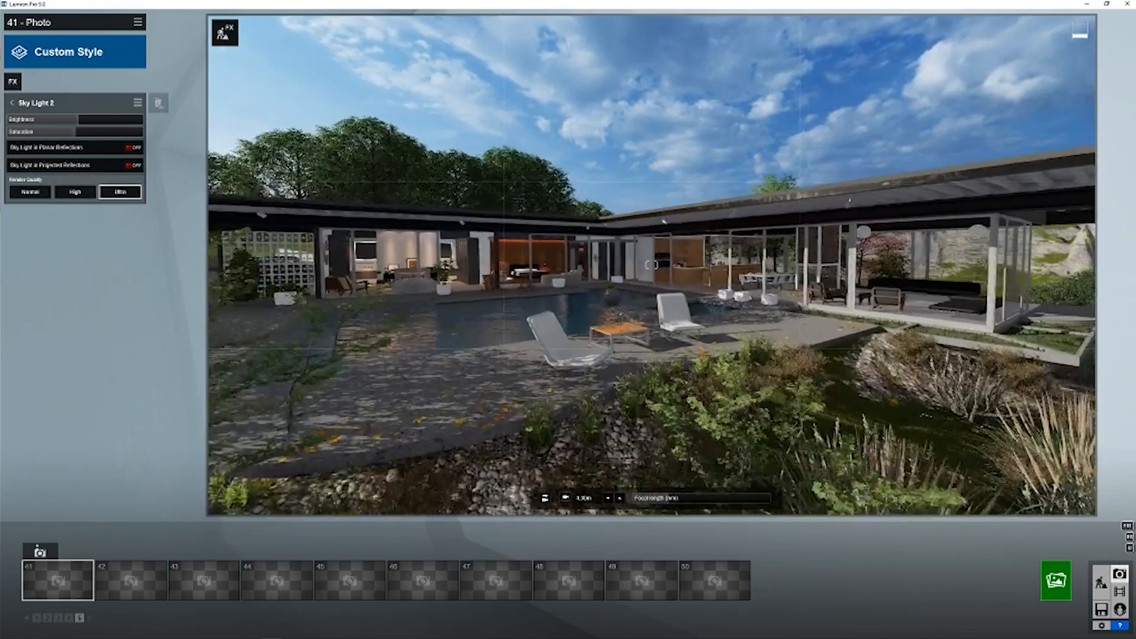
# Return to the lounge chair by the pool, and open the kitchen photo 11 from Photo Set 2.
pyautogui.press('w')
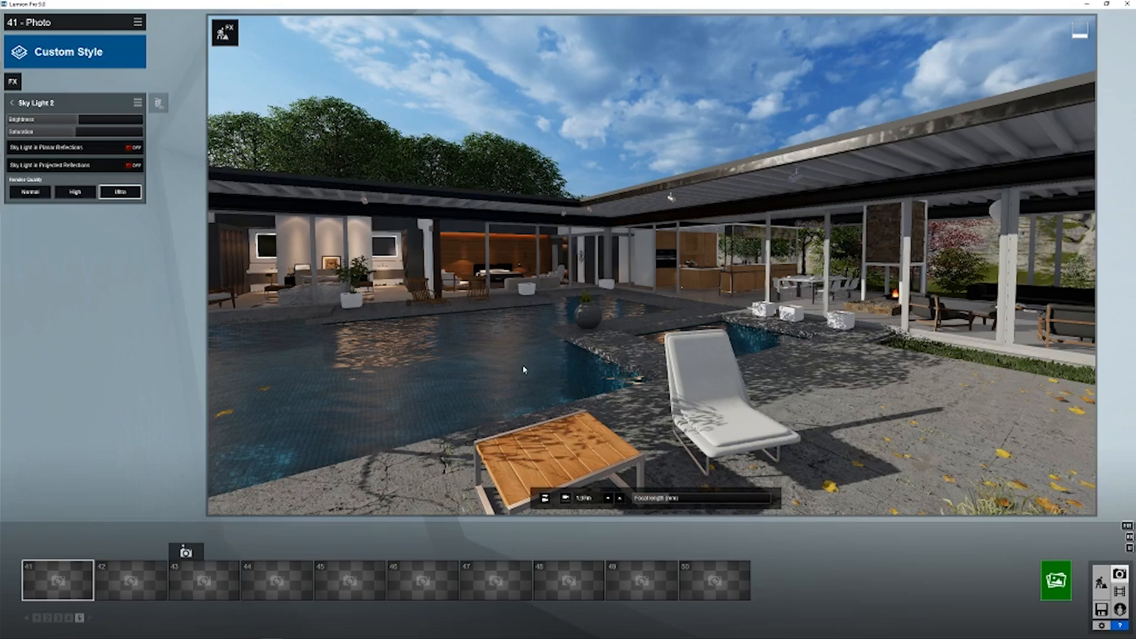
pyautogui.moveTo(502, 322); pyautogui.dragTo(504, 324, button='right')
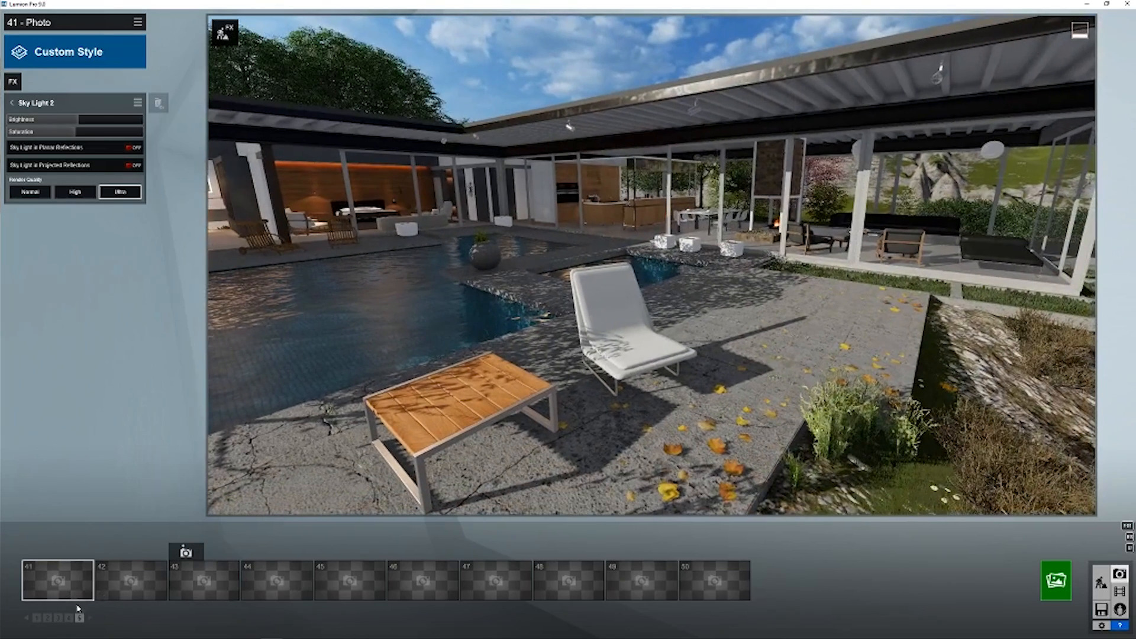
pyautogui.click(47, 618)
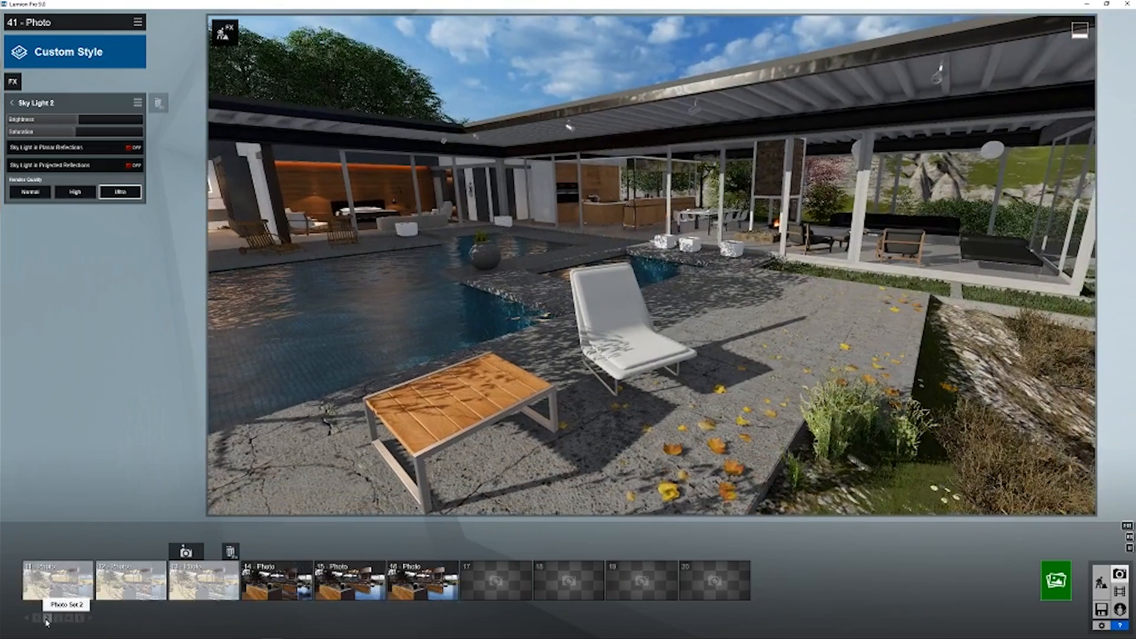
pyautogui.click(67, 590)
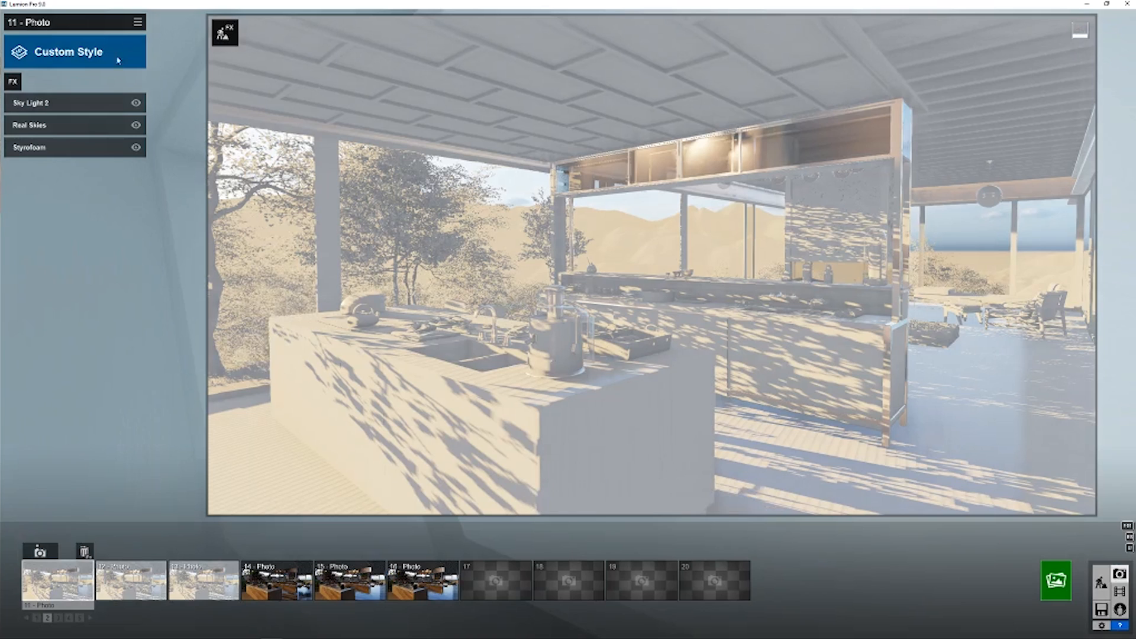
# Review the Sky Light 2 and Styrofoam effect settings of photo 11, and check the render options for the photo set.
pyautogui.click(74, 110)
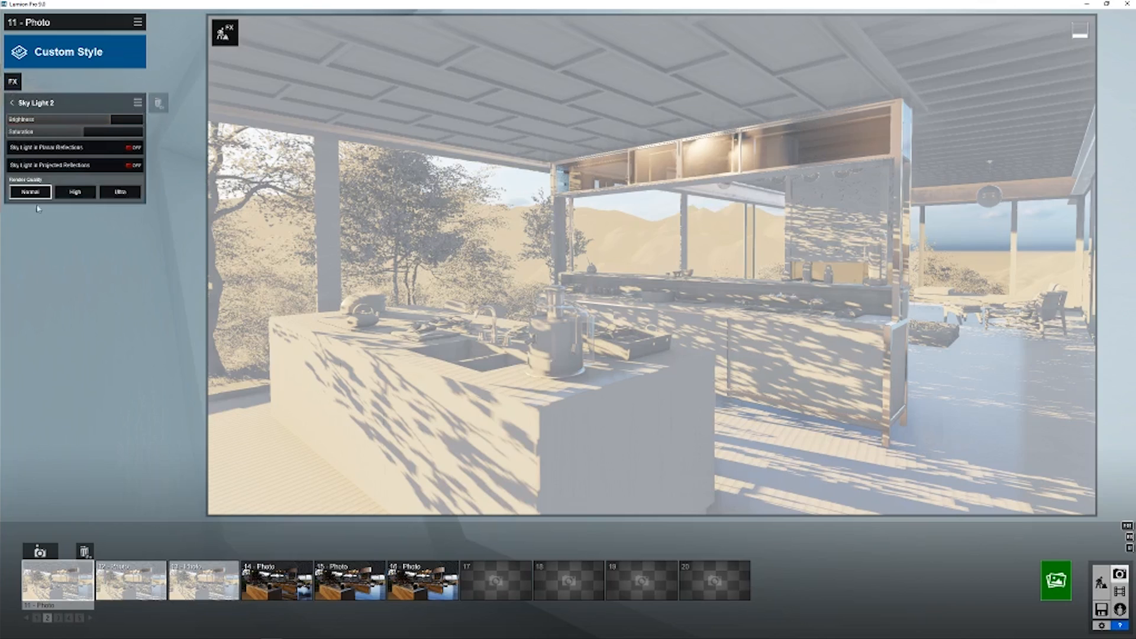
pyautogui.click(54, 103)
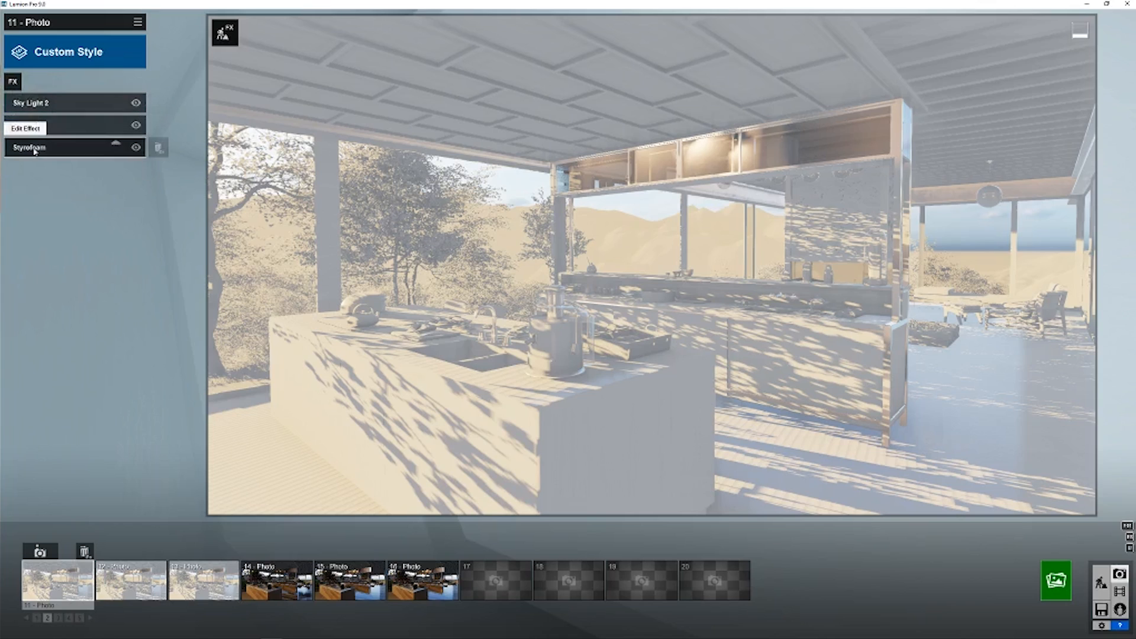
pyautogui.click(63, 152)
pyautogui.moveTo(36, 121); pyautogui.dragTo(5, 137)
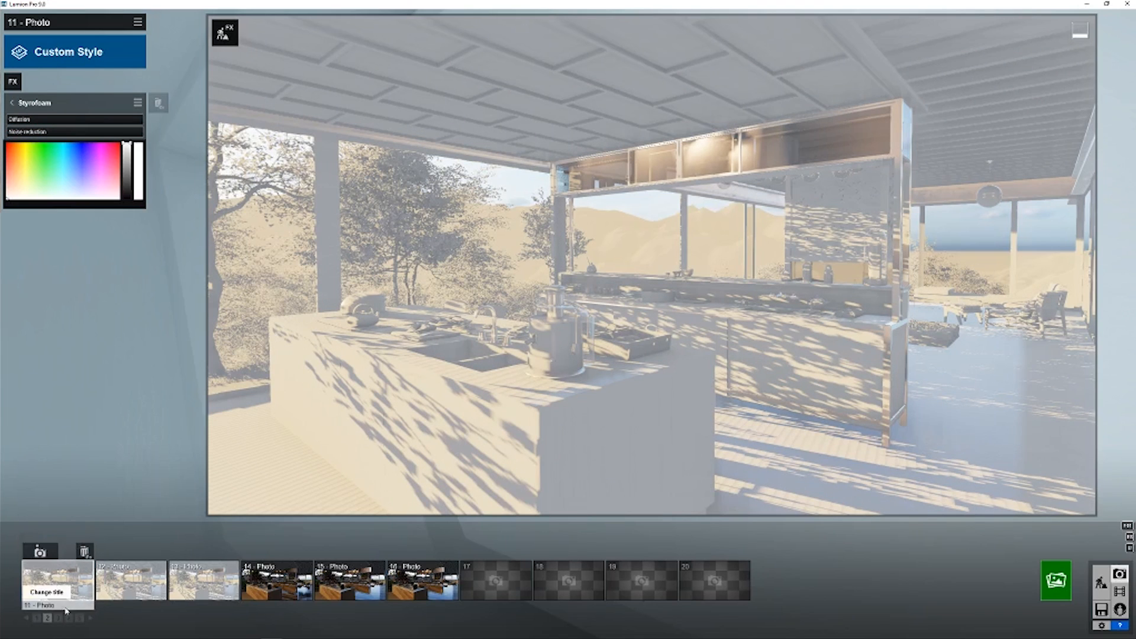
pyautogui.click(1056, 580)
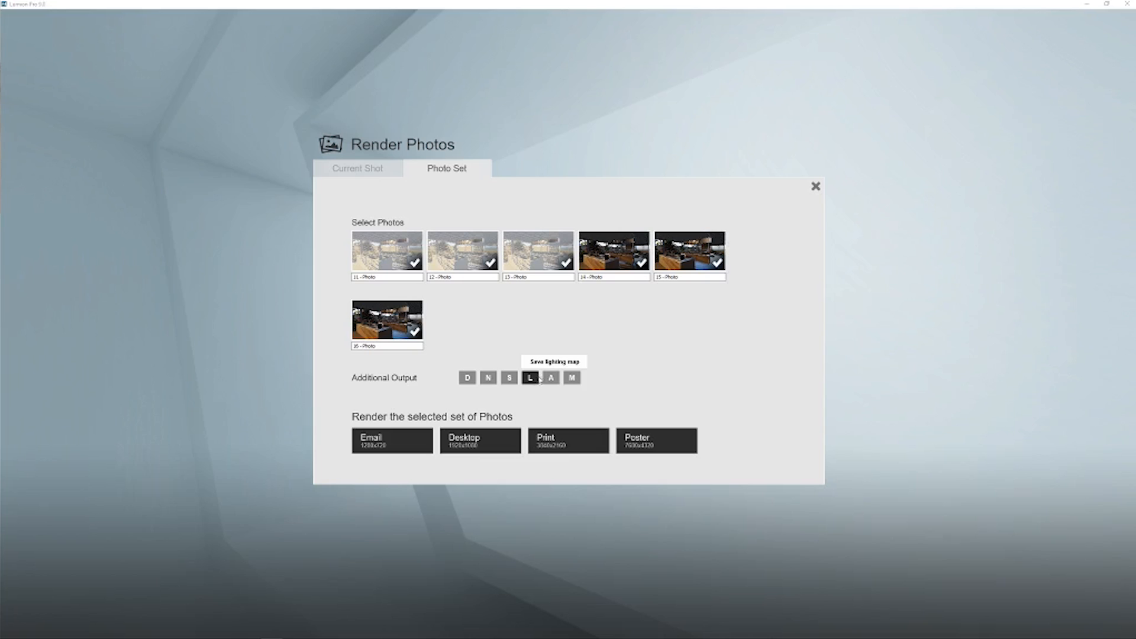
pyautogui.click(816, 186)
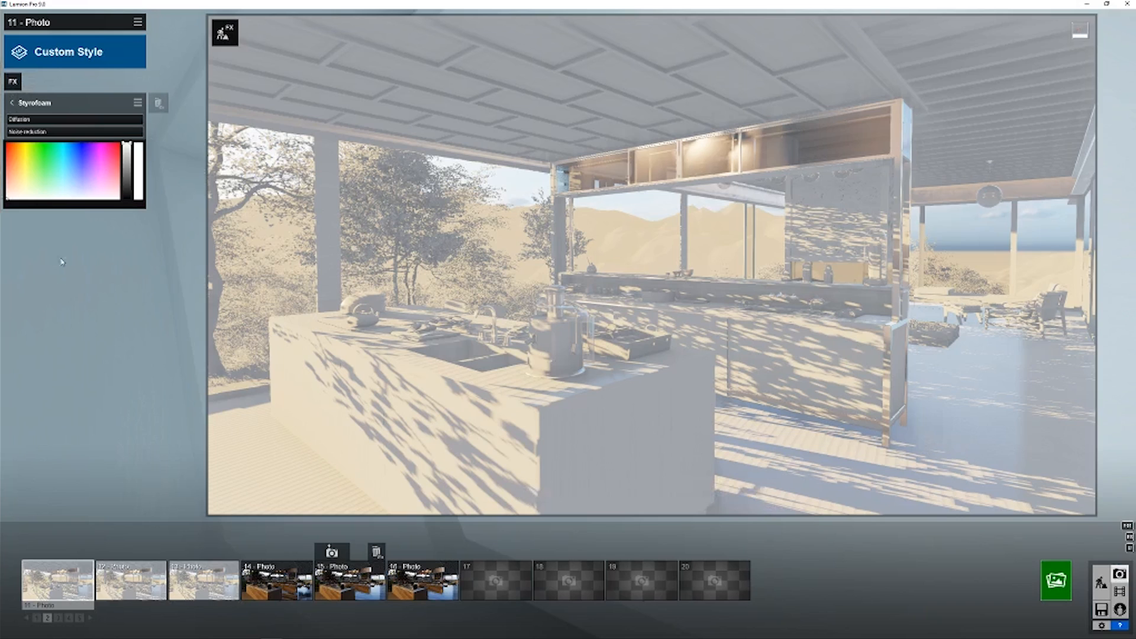
# Compare the Sky Light 2 render quality settings of kitchen photos 12, 13 and 14.
pyautogui.moveTo(156, 590)
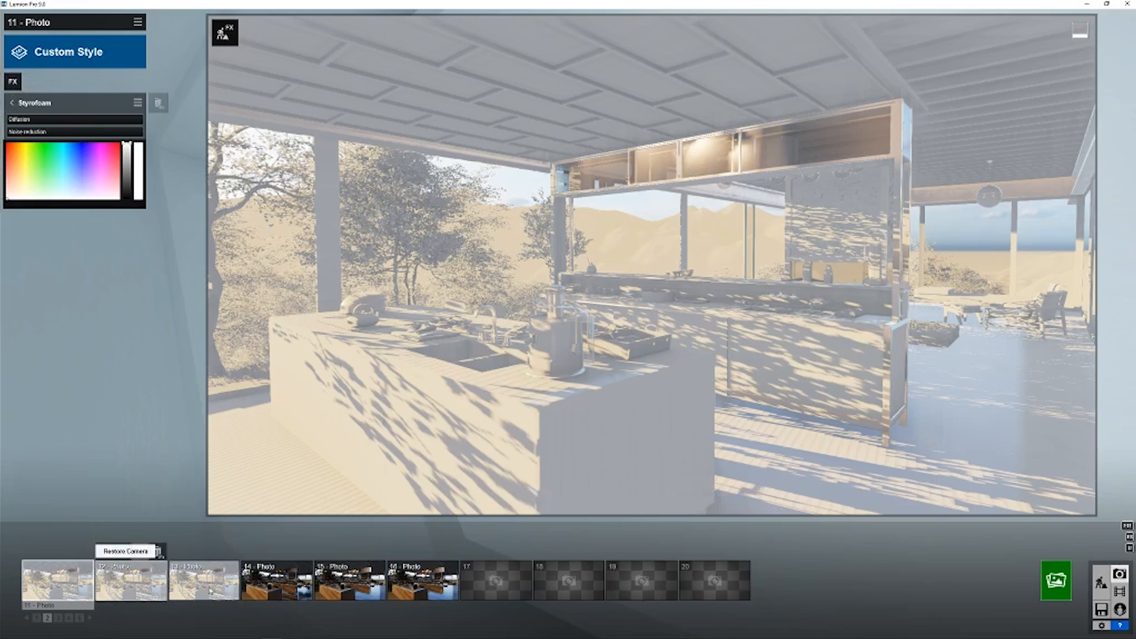
pyautogui.click(195, 587)
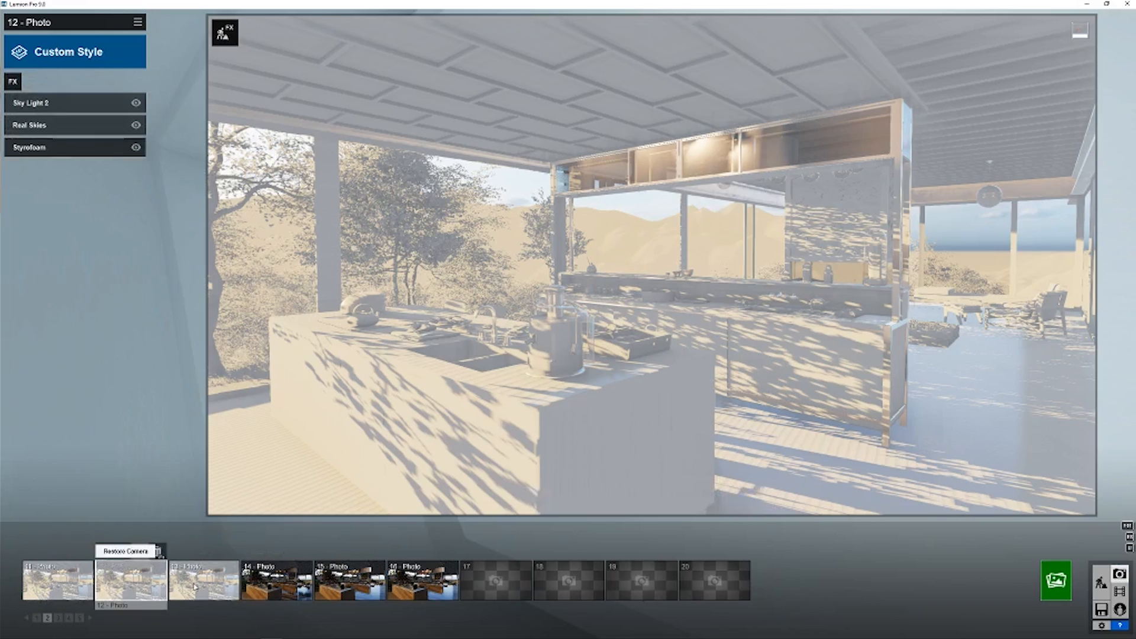
pyautogui.click(107, 592)
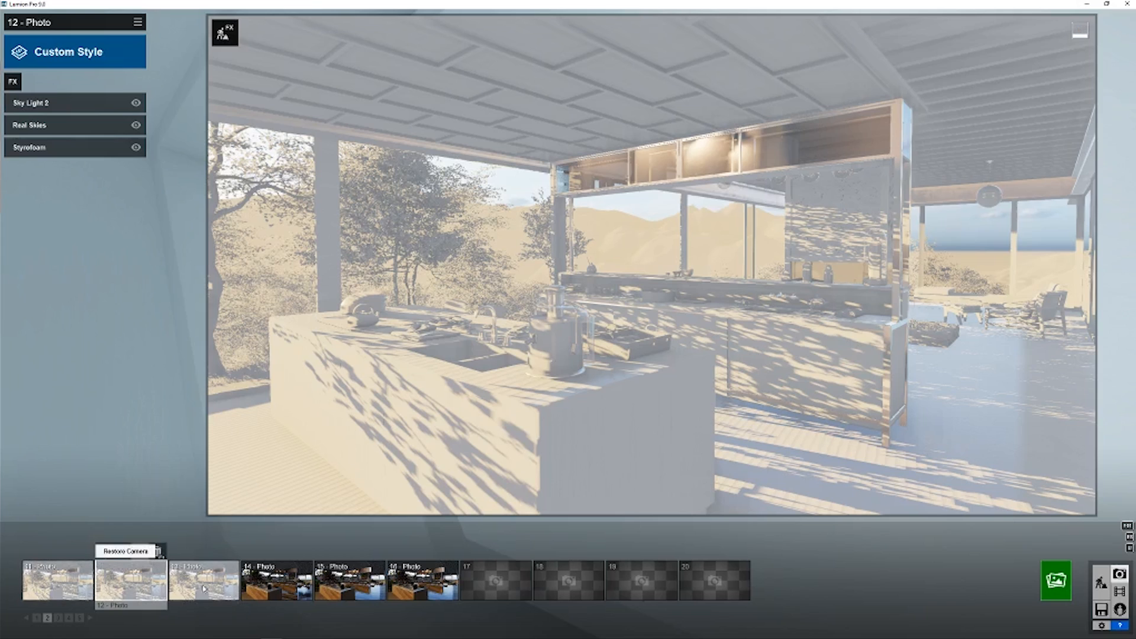
pyautogui.click(63, 102)
pyautogui.click(207, 577)
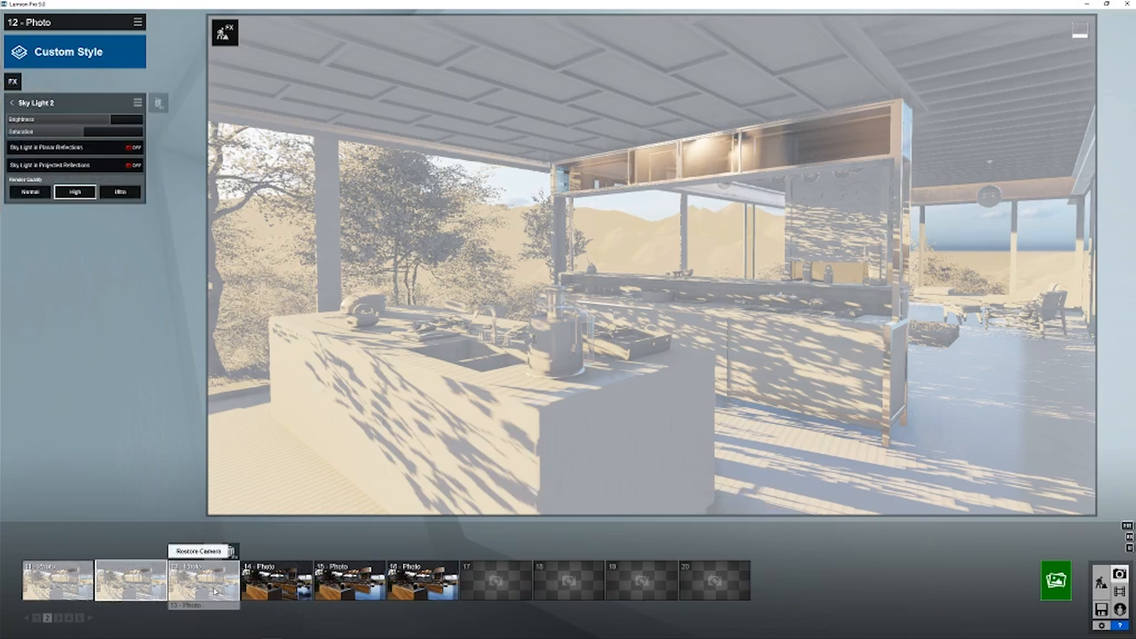
pyautogui.click(65, 103)
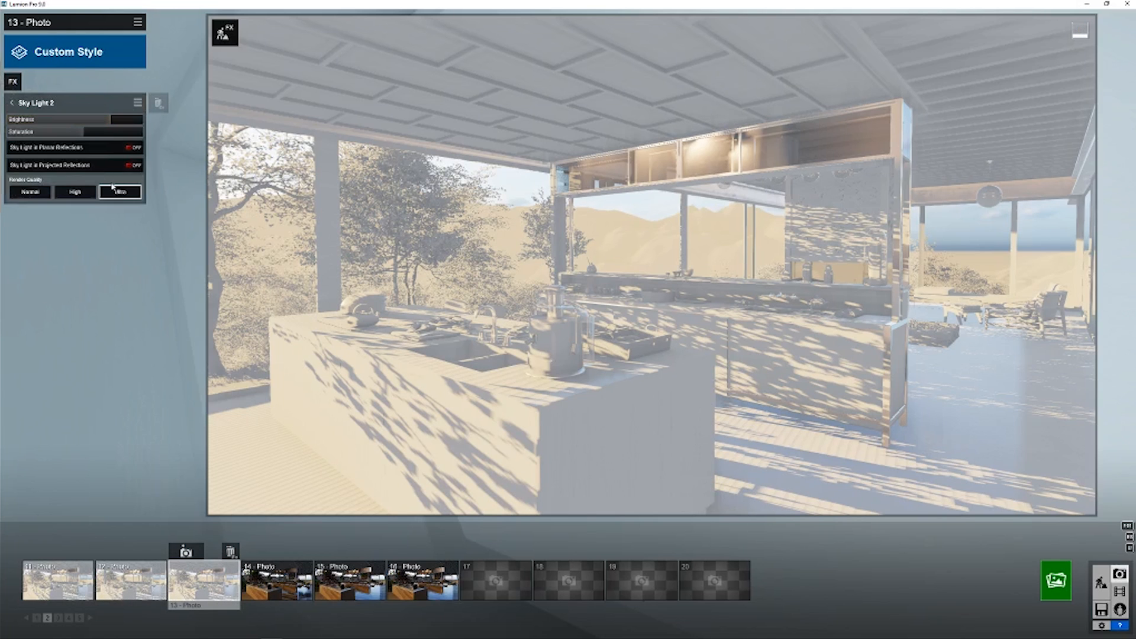
pyautogui.click(290, 601)
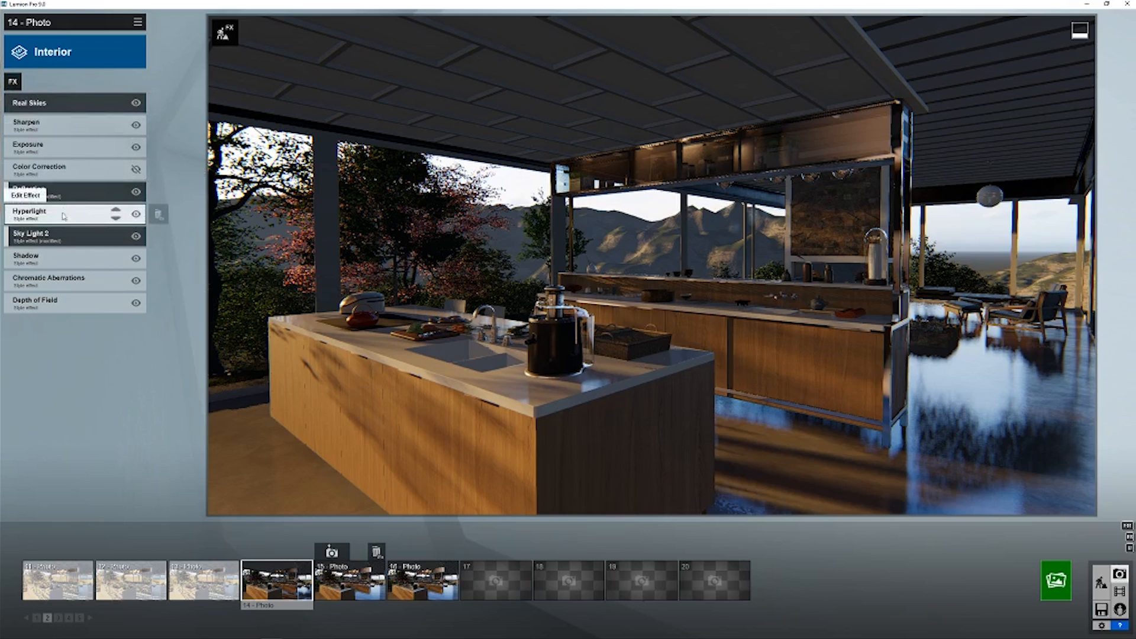
pyautogui.click(63, 236)
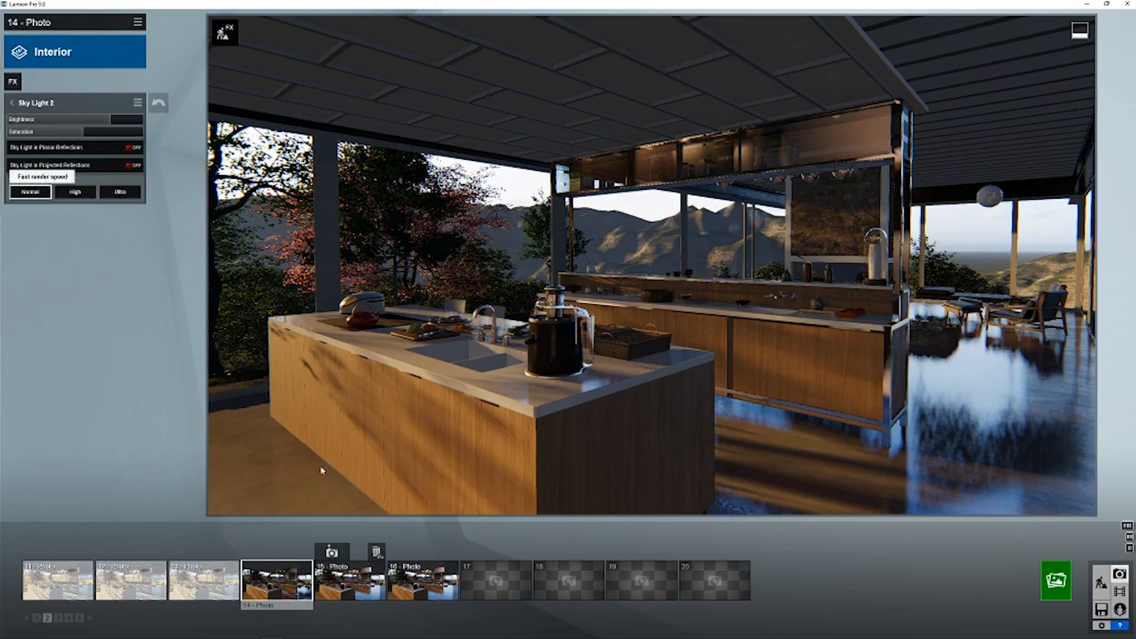
# Render all six kitchen photos of Photo Set 2 at Desktop size, 1920x1080, as JPG files.
pyautogui.click(74, 569)
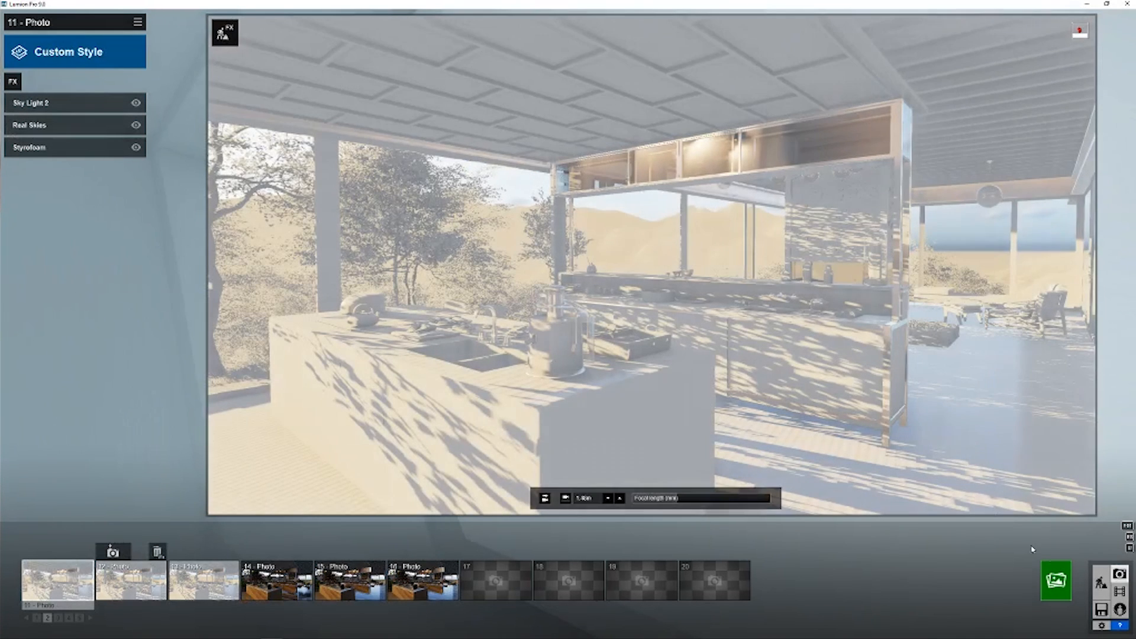
pyautogui.click(1056, 580)
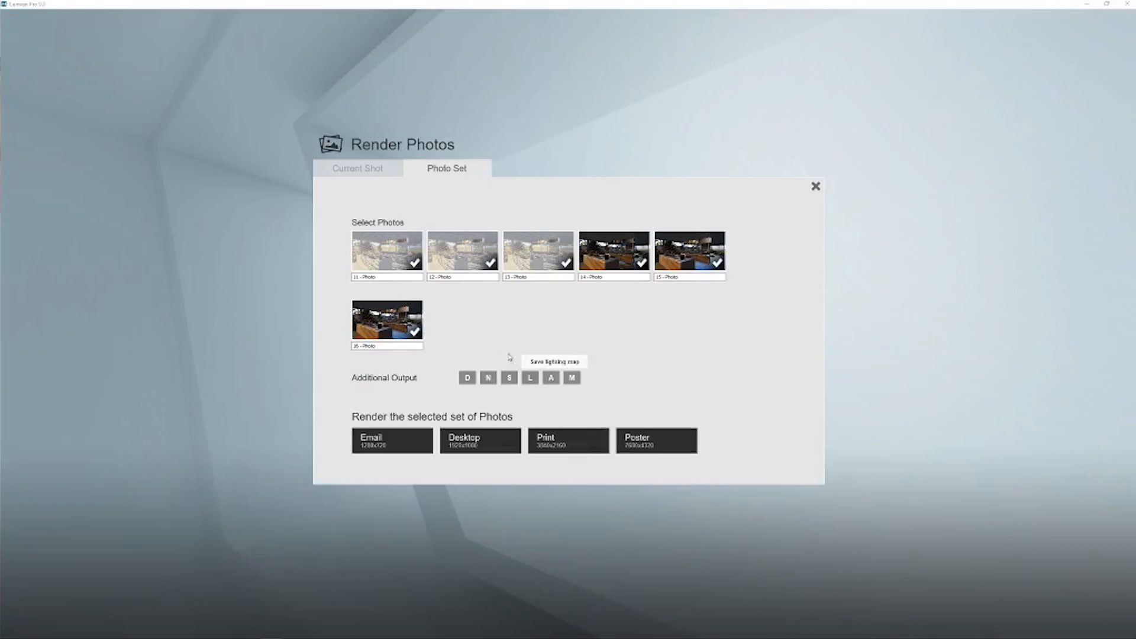
pyautogui.click(479, 446)
pyautogui.press('Return')
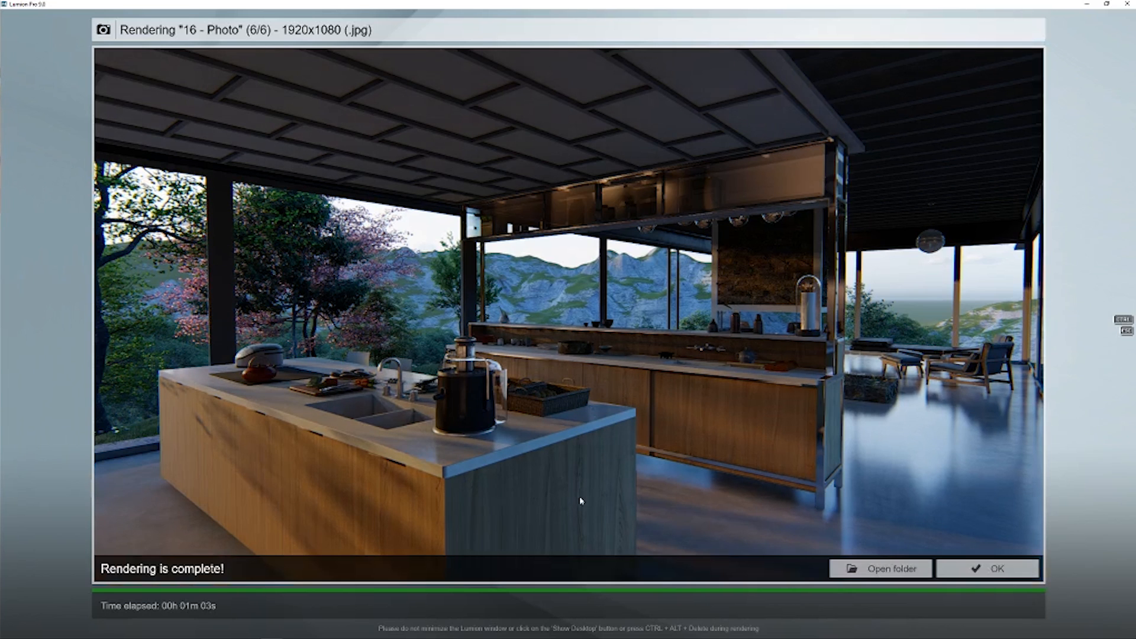
pyautogui.click(985, 571)
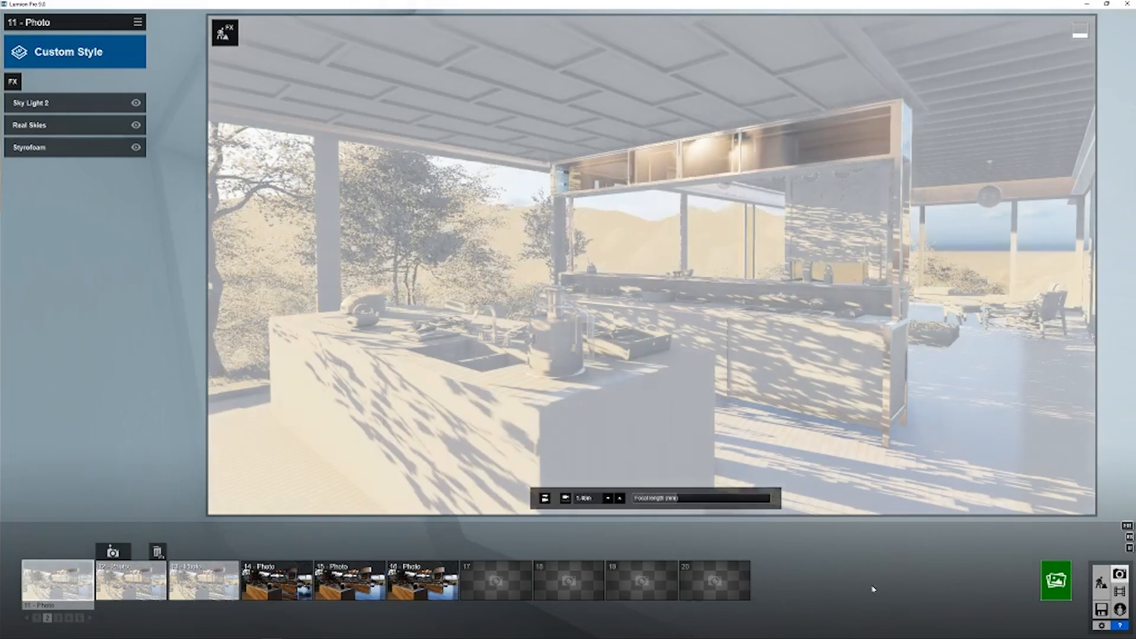
# Render all six bedroom photos, 21 to 26, of Photo Set 3 at Desktop size, 1920x1080, as JPG files.
pyautogui.click(58, 618)
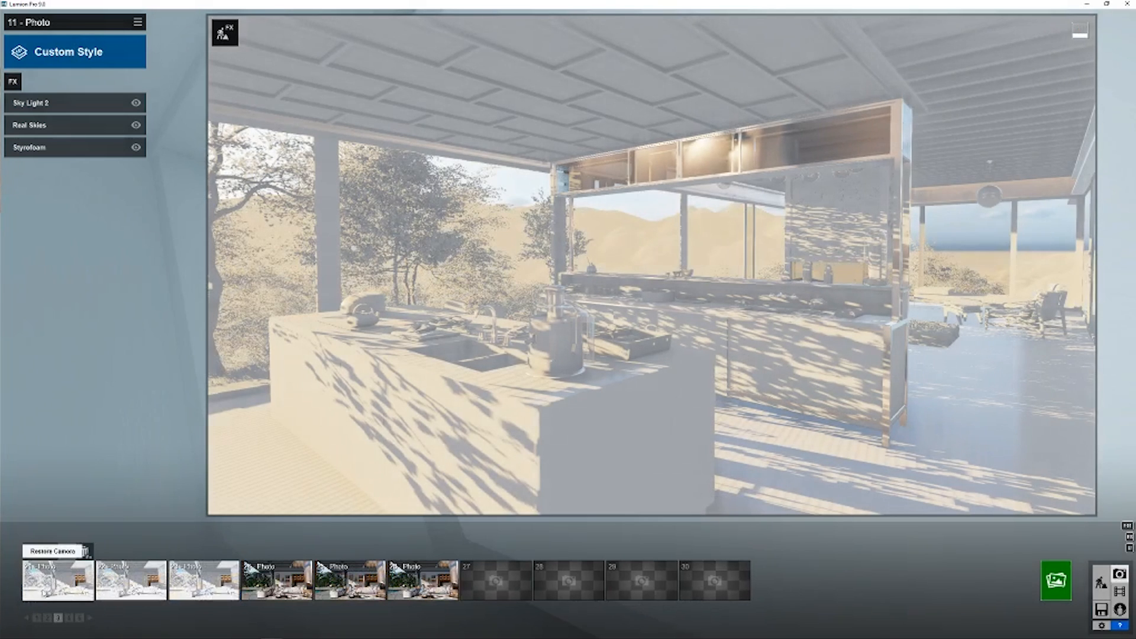
pyautogui.click(86, 551)
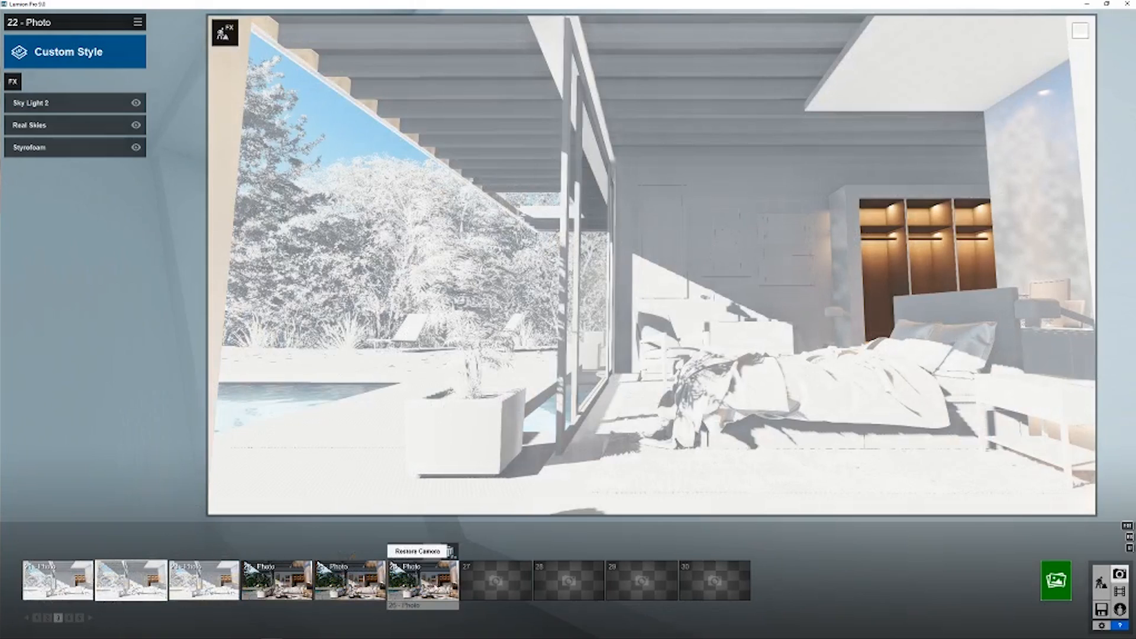
pyautogui.click(435, 587)
pyautogui.click(1056, 581)
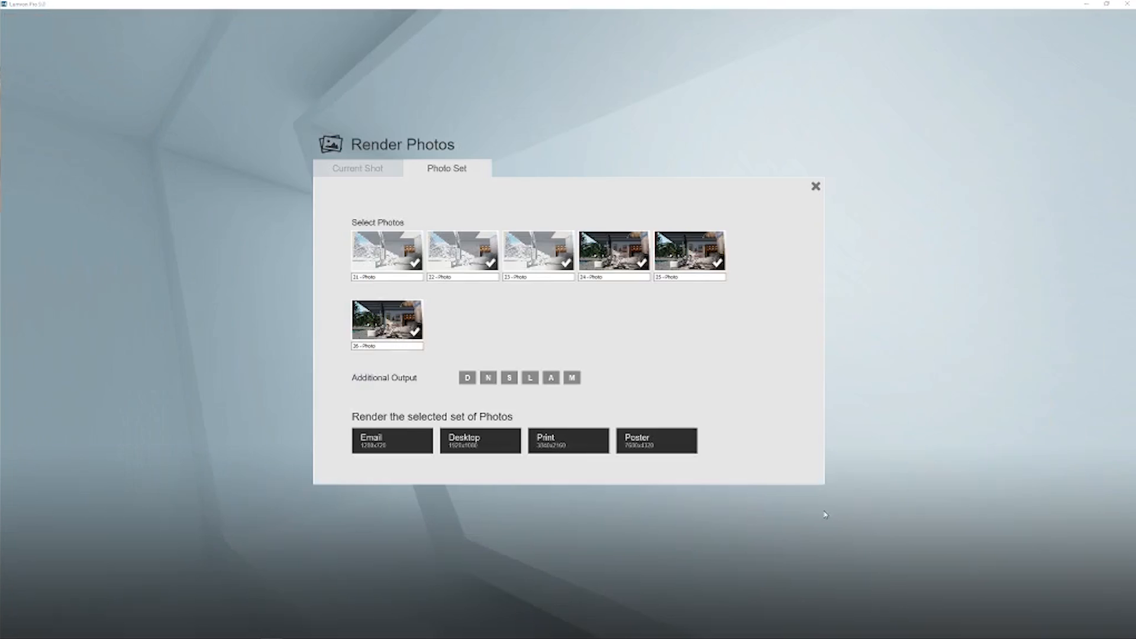
pyautogui.click(491, 453)
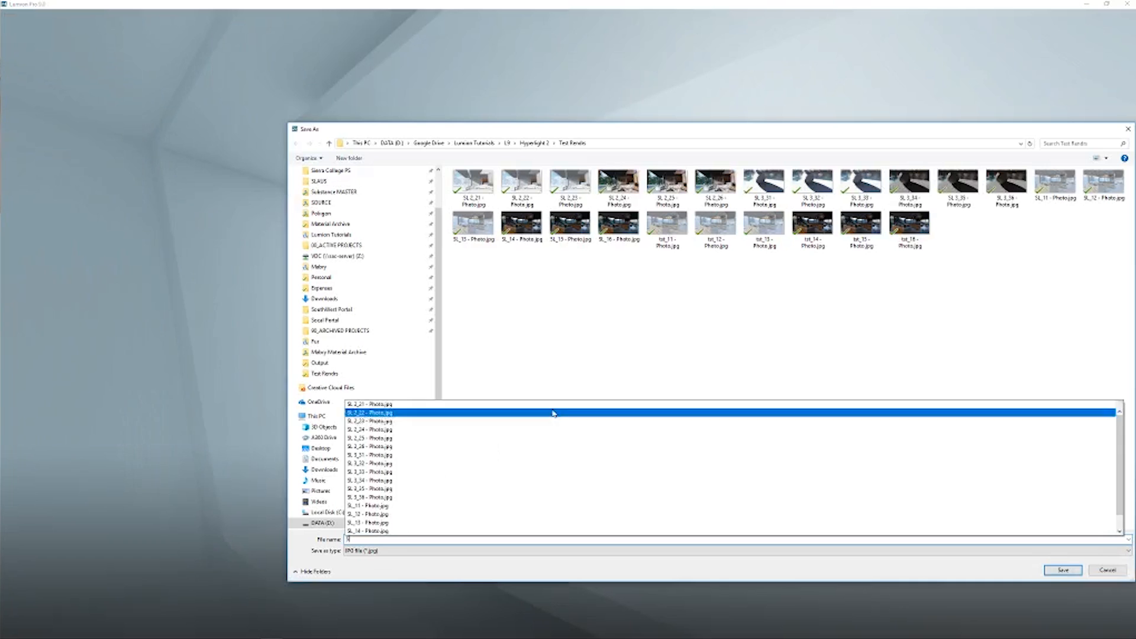
pyautogui.press('Return')
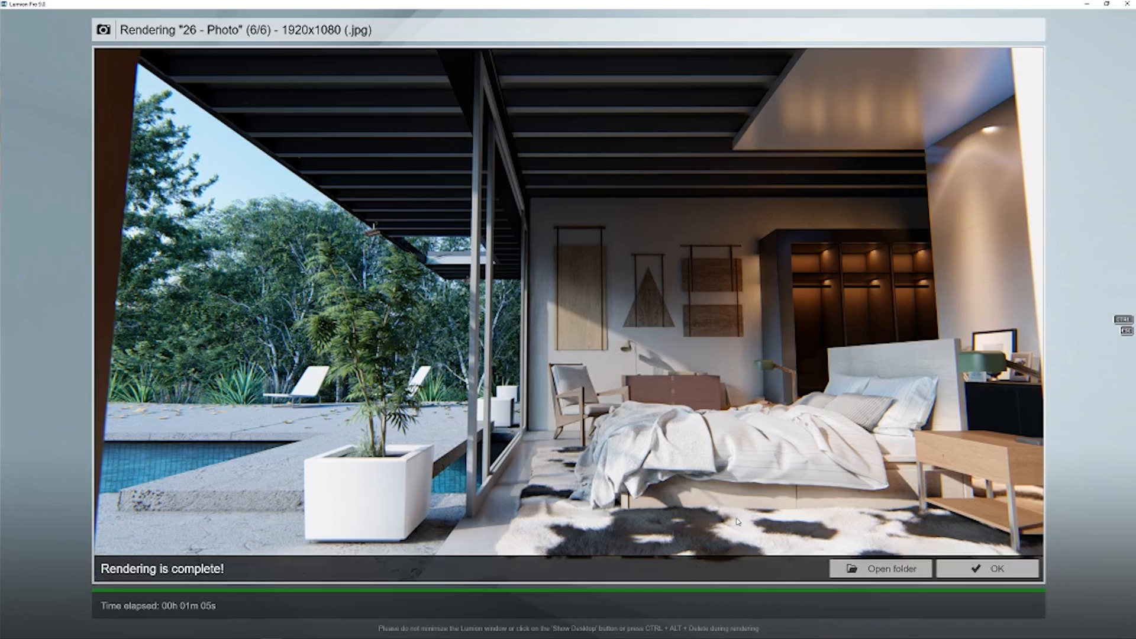
pyautogui.click(962, 569)
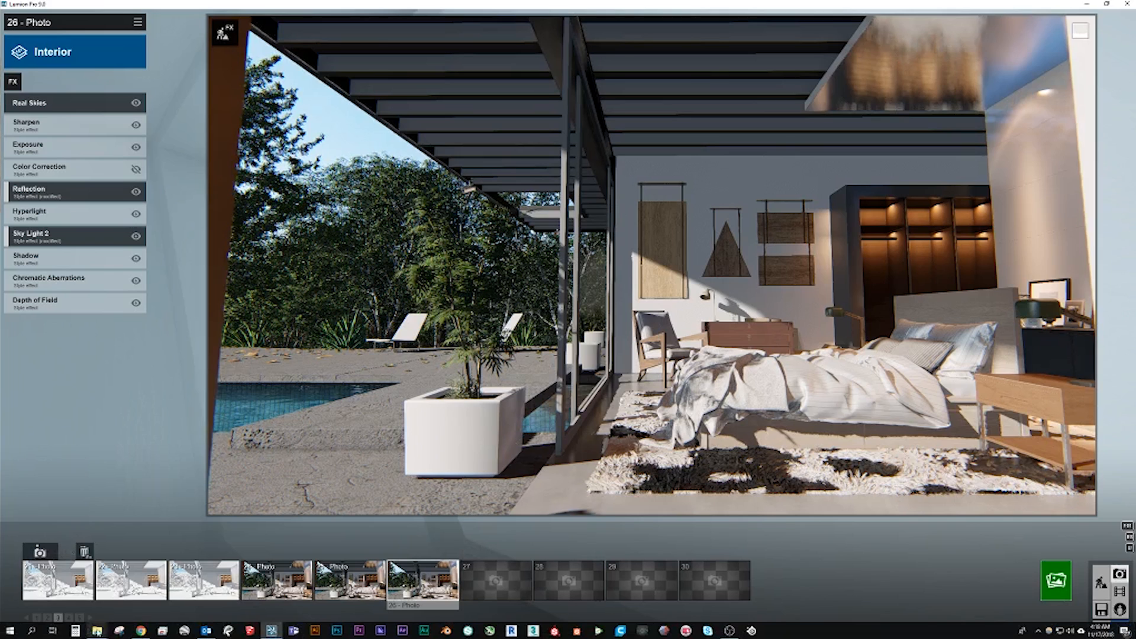
# Switch to the Photos viewer and compare the Styrofoam kitchen renders SL_11, SL_12 and SL_13.
pyautogui.moveTo(100, 632)
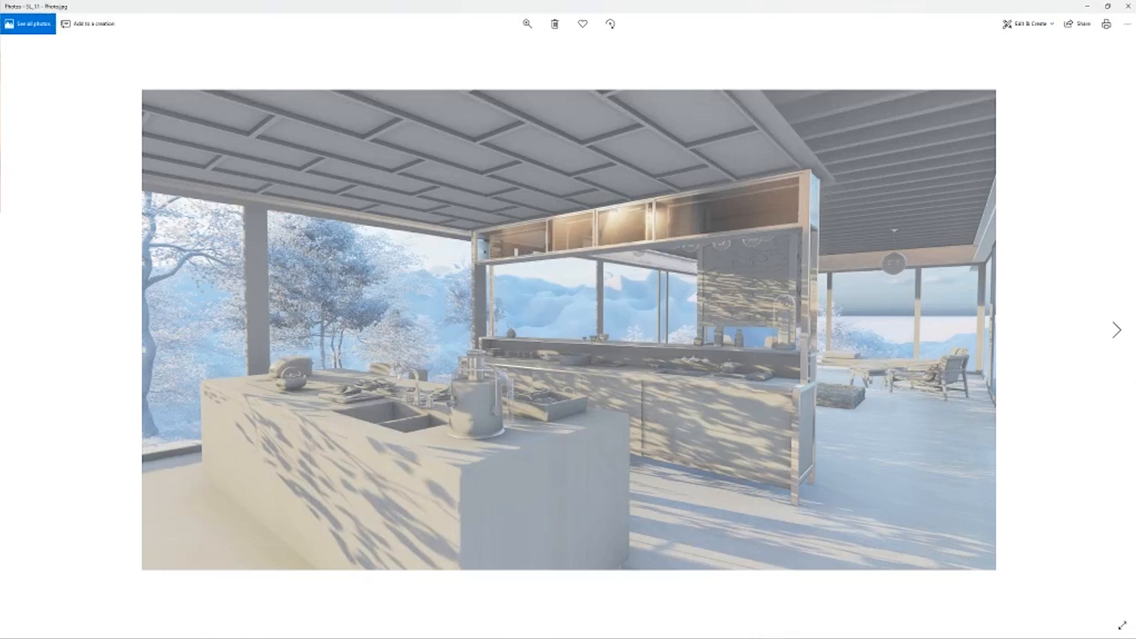
pyautogui.click(1117, 330)
pyautogui.click(1117, 331)
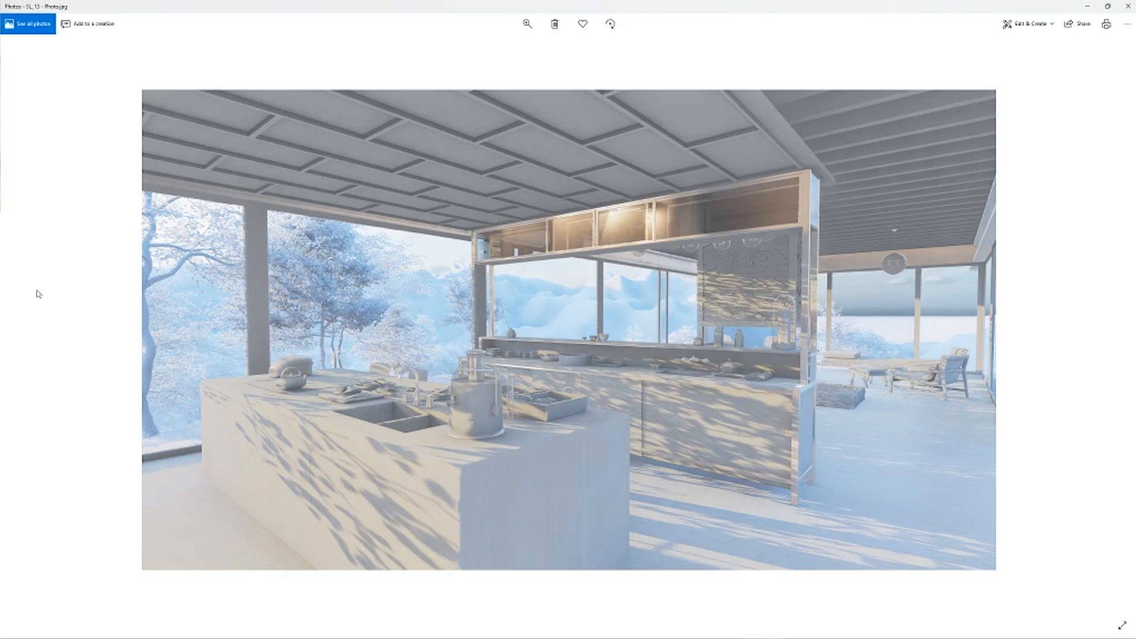
pyautogui.click(28, 326)
pyautogui.click(28, 327)
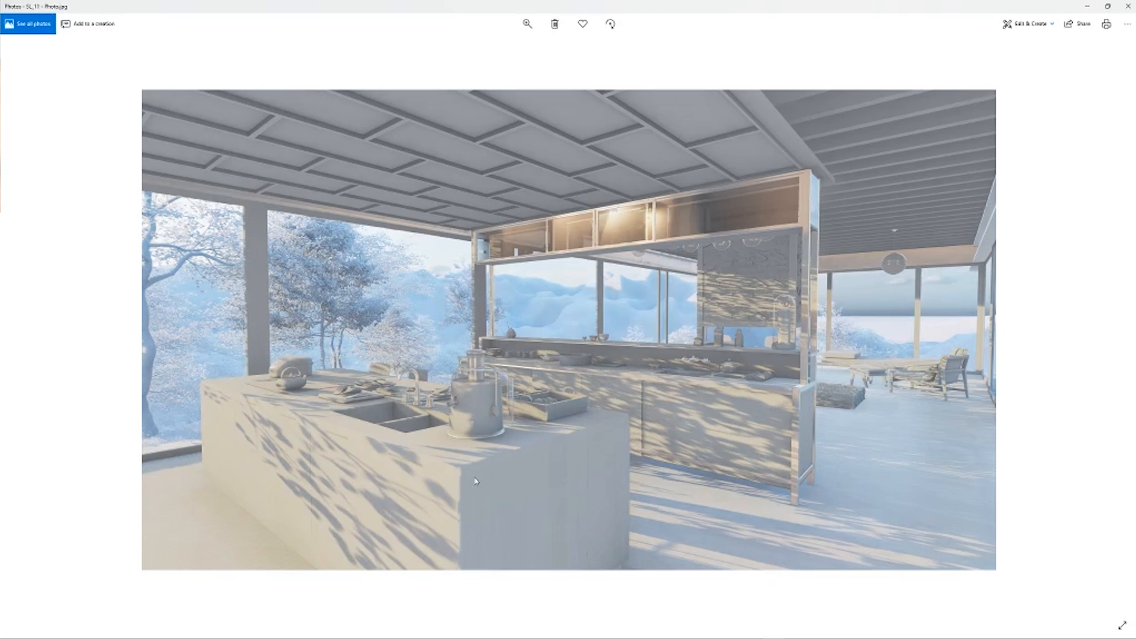
pyautogui.click(1117, 330)
pyautogui.click(1117, 329)
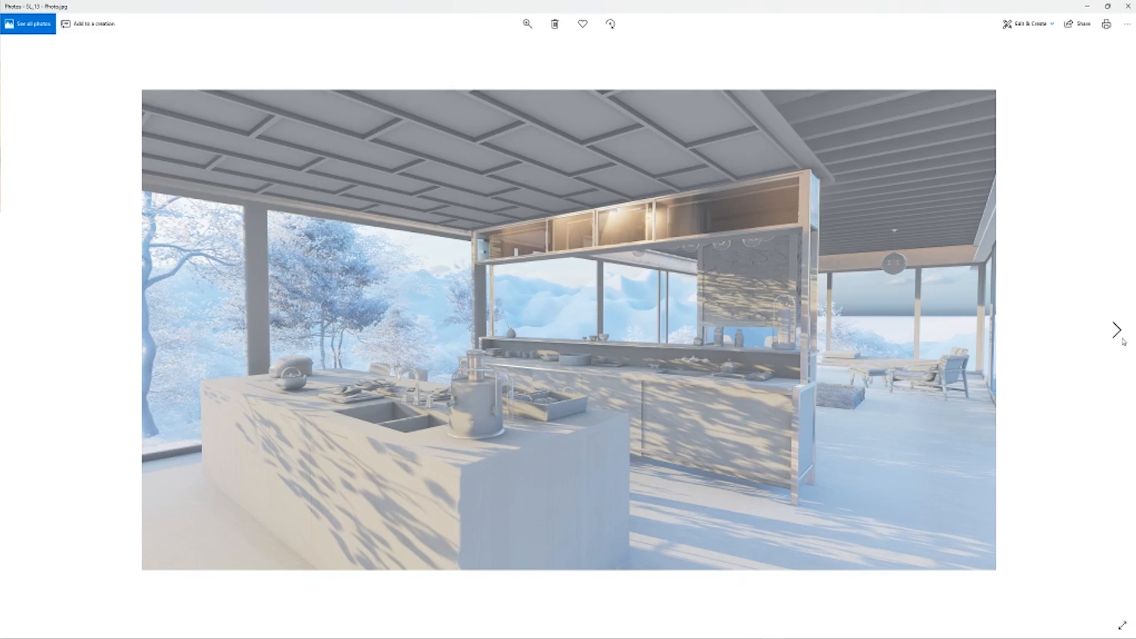
# Compare the full-material kitchen renders SL_14, SL_15 and SL_16 in the image viewer.
pyautogui.click(1122, 340)
pyautogui.click(1123, 340)
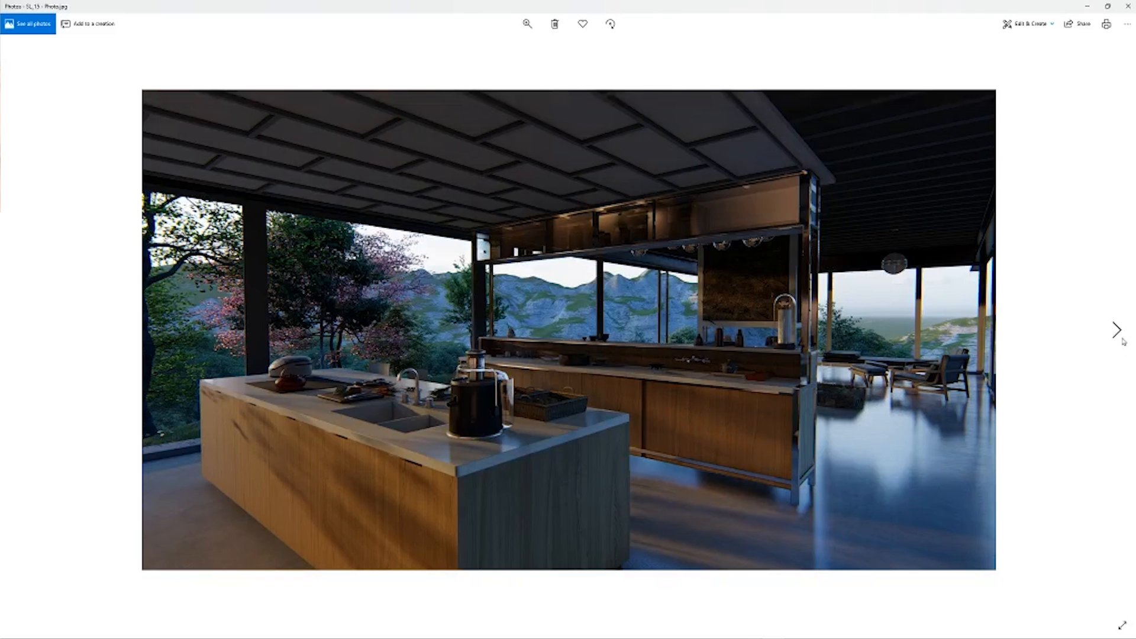
pyautogui.click(1123, 341)
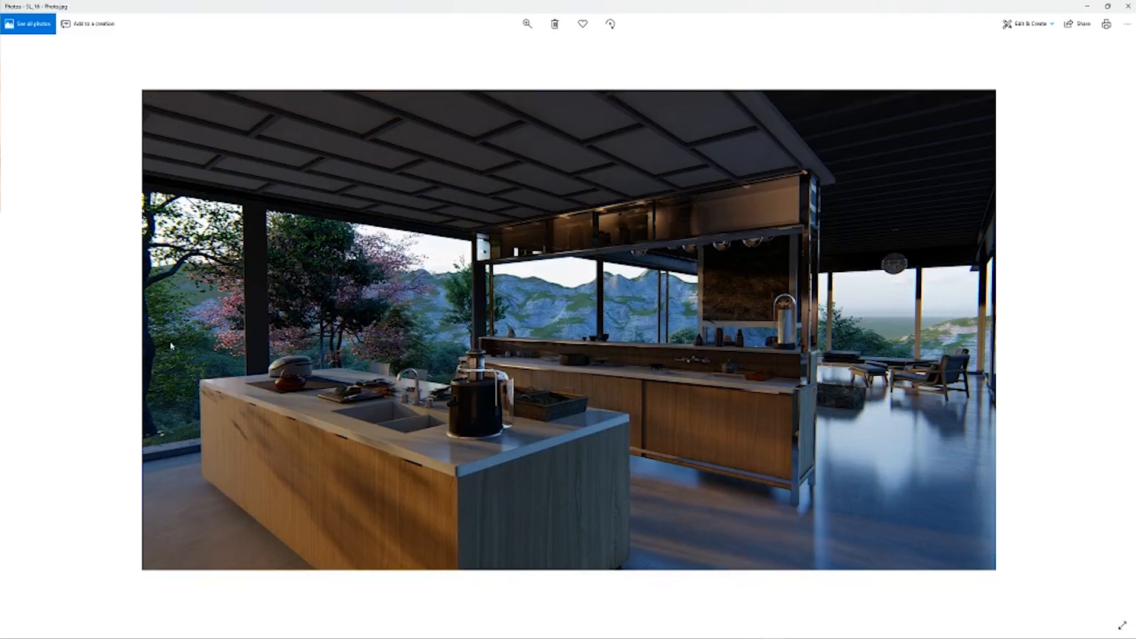
pyautogui.click(22, 329)
pyautogui.click(21, 330)
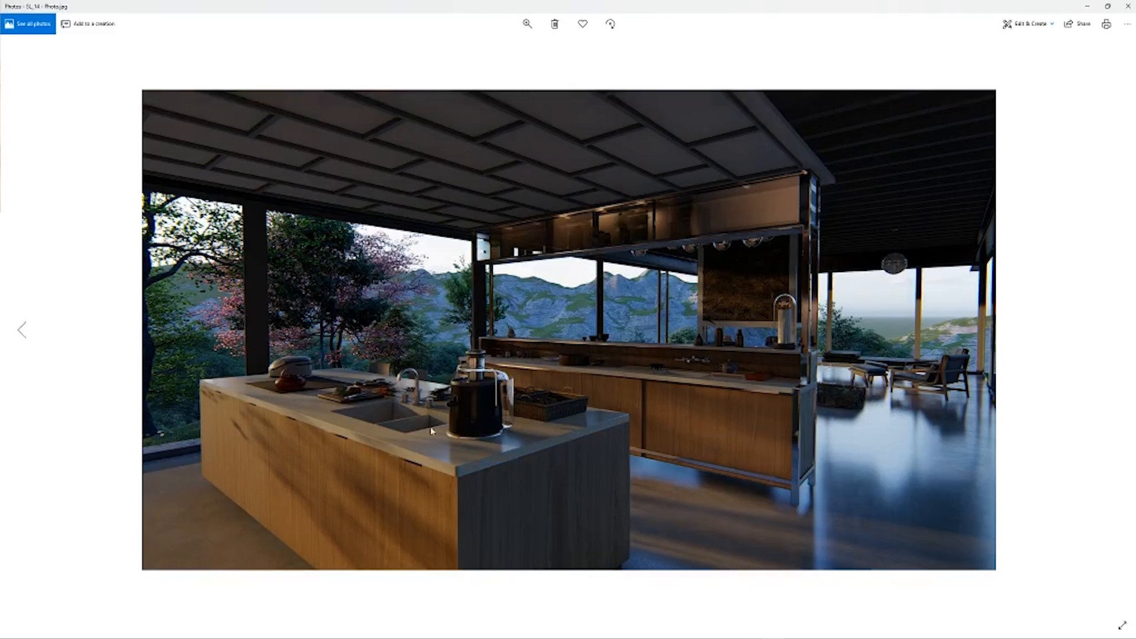
pyautogui.click(1117, 330)
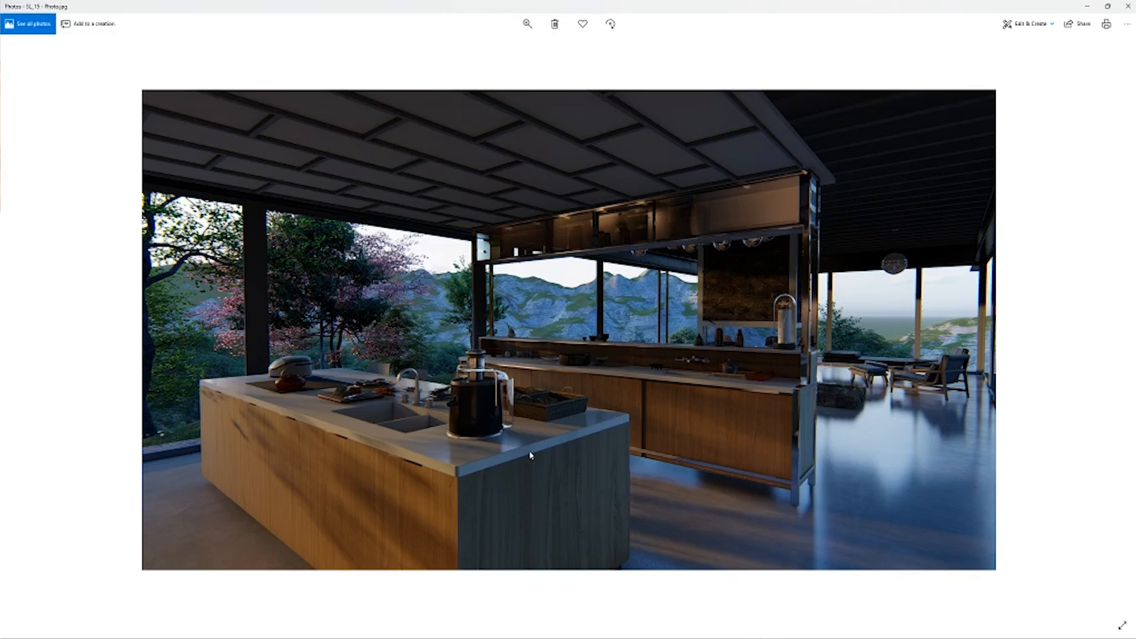
pyautogui.click(1120, 335)
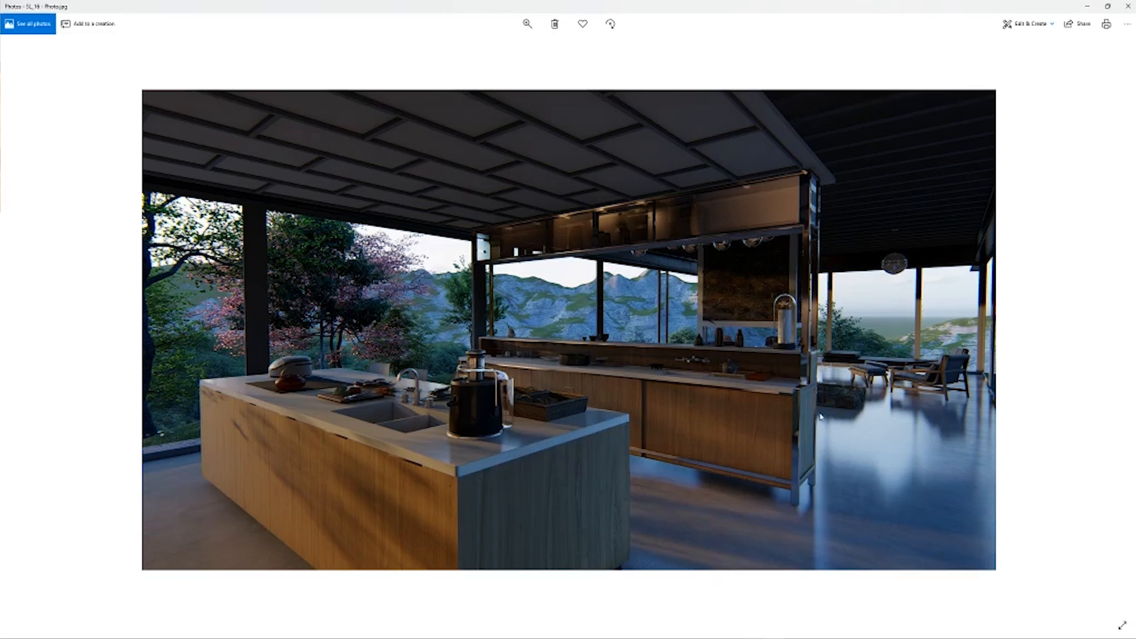
# Leave the kitchen renders and examine the Styrofoam bedroom render SL_2_21 up close.
pyautogui.click(1130, 324)
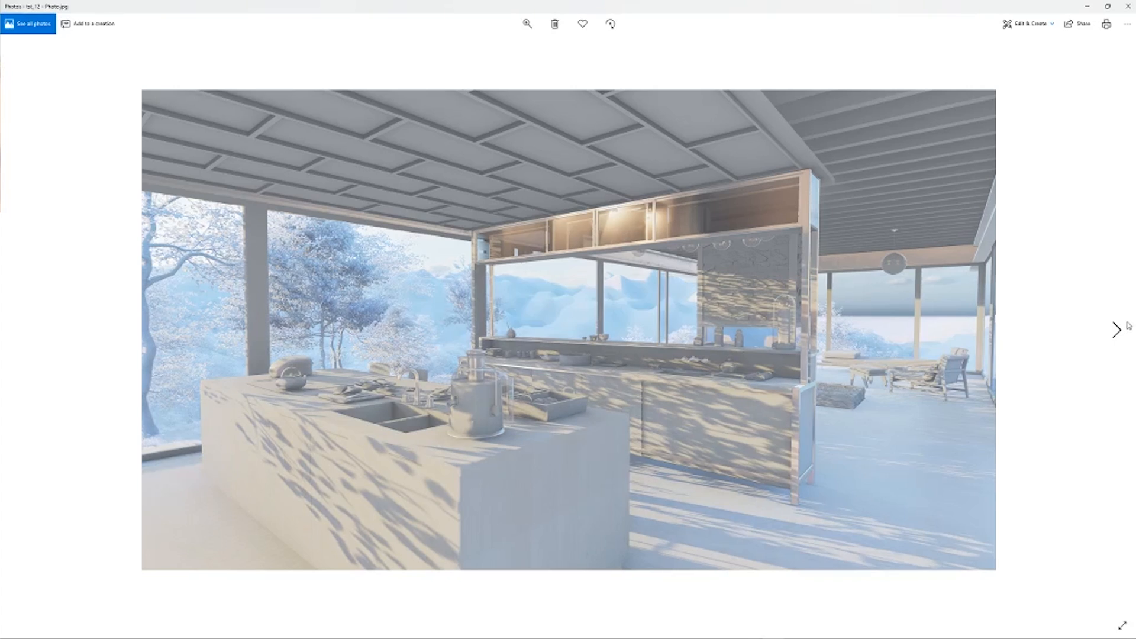
pyautogui.click(1128, 325)
pyautogui.click(1128, 9)
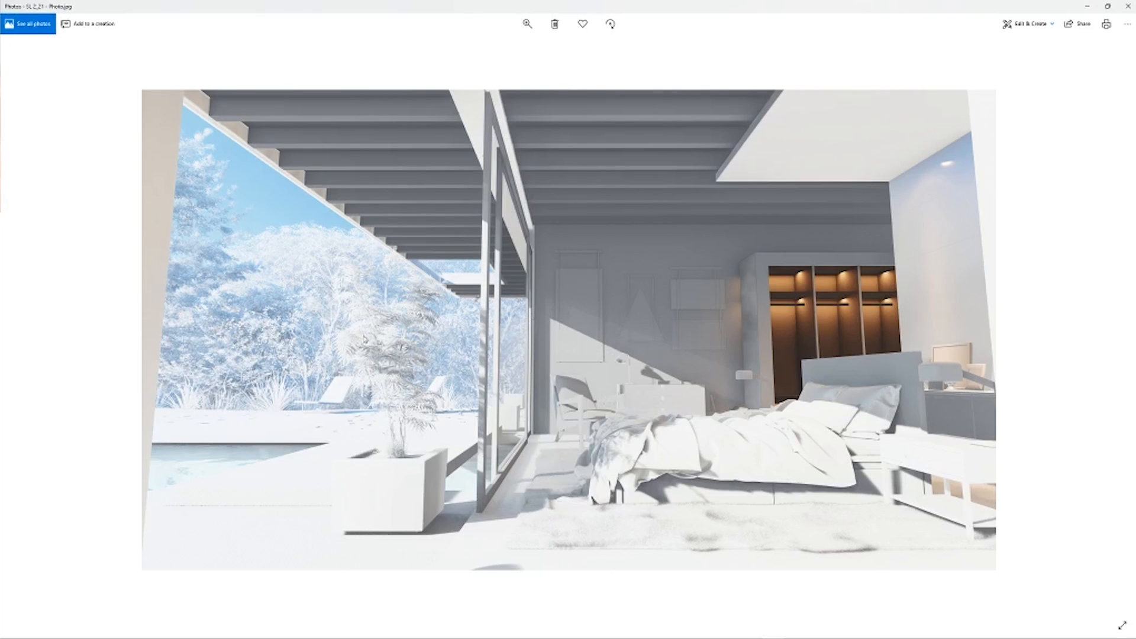
pyautogui.scroll(3, 258, 280)
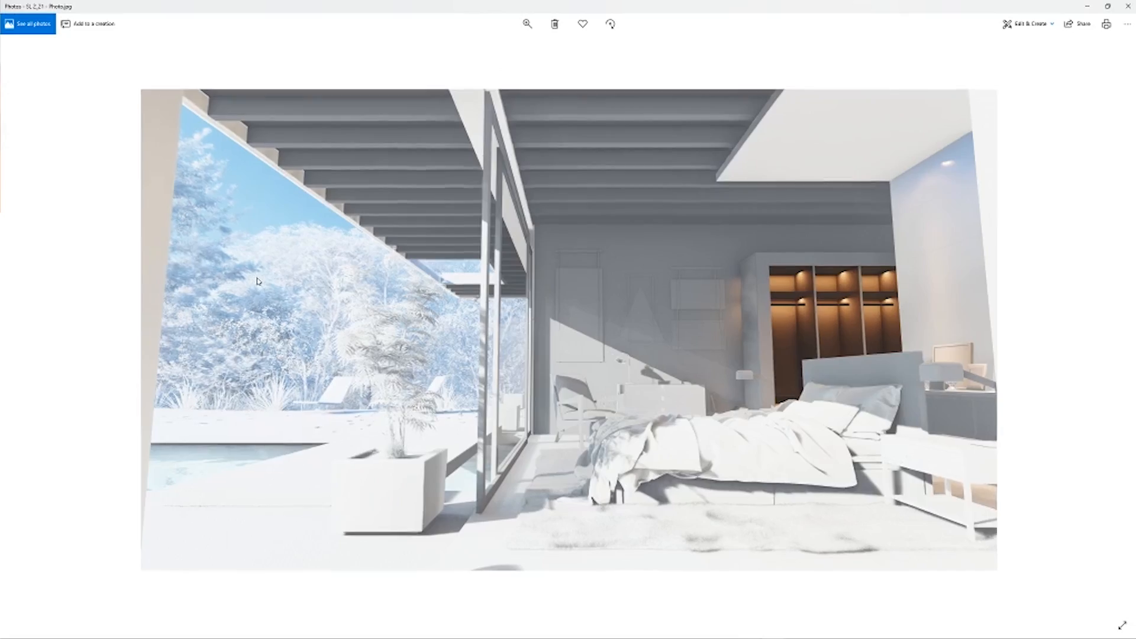
pyautogui.scroll(-3, 247, 285)
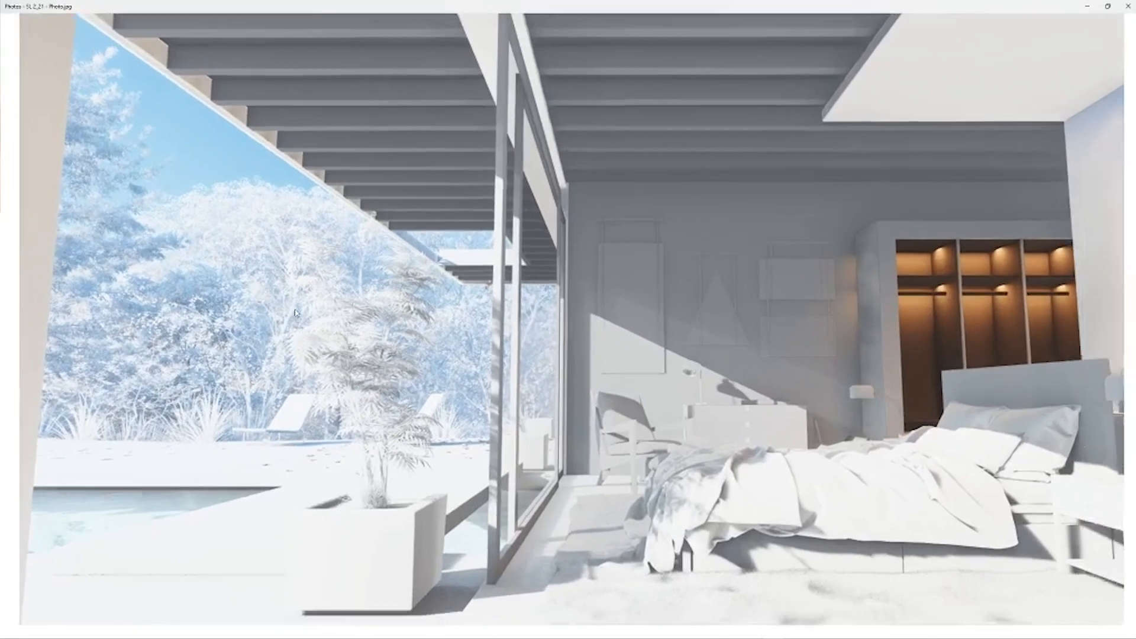
# Examine the wall panels, window and outdoor planting in the Styrofoam bedroom render SL_2_22.
pyautogui.click(1118, 323)
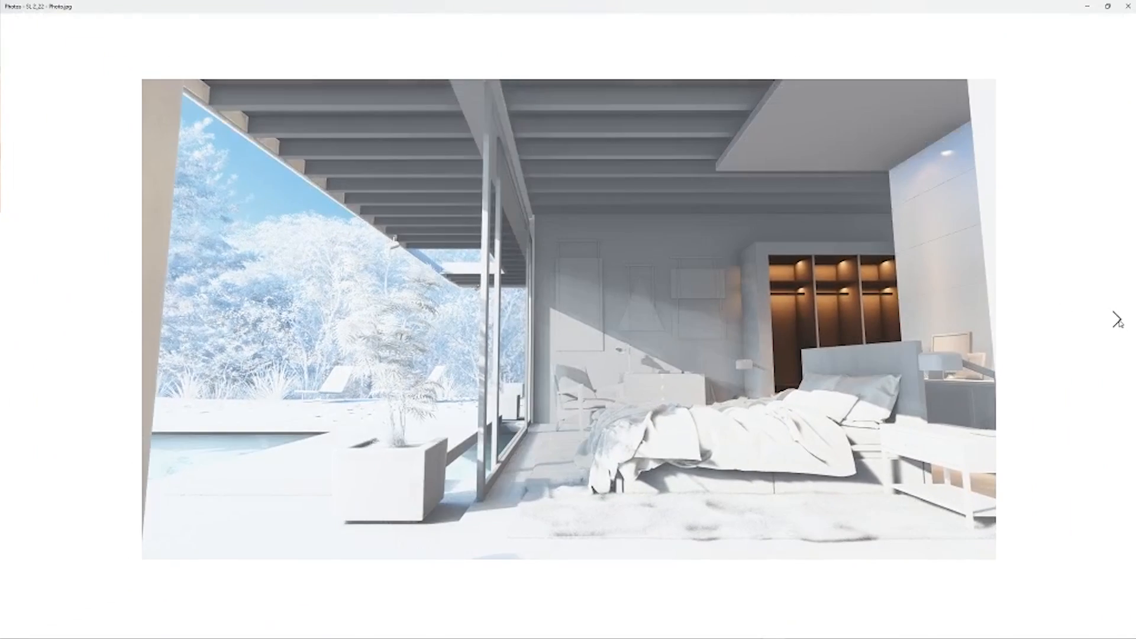
pyautogui.scroll(3, 669, 278)
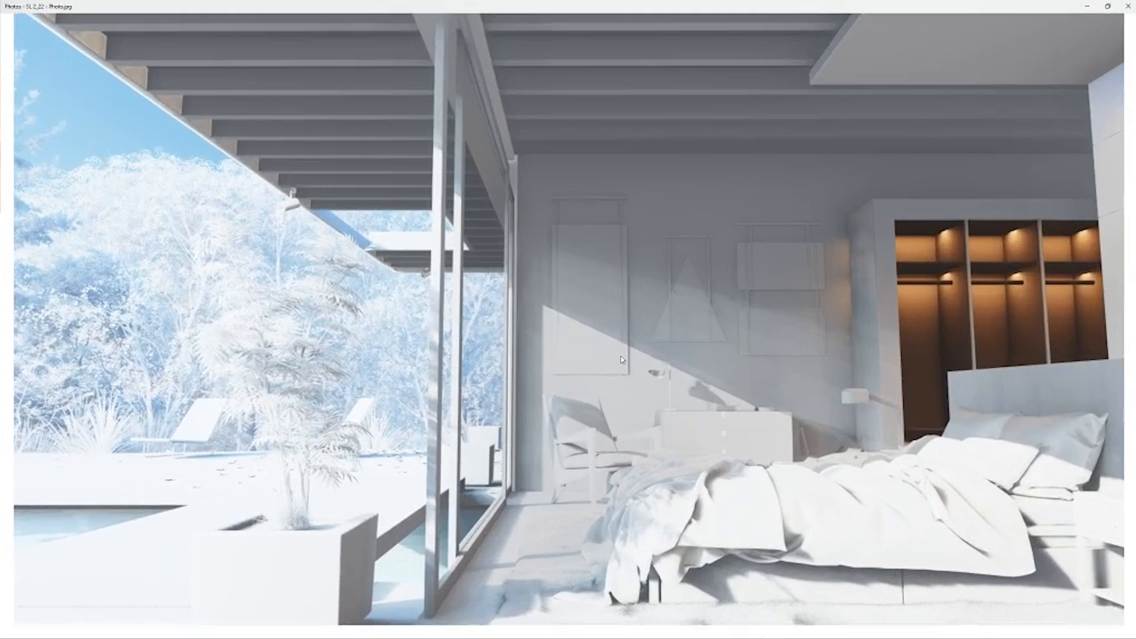
pyautogui.scroll(2, 630, 332)
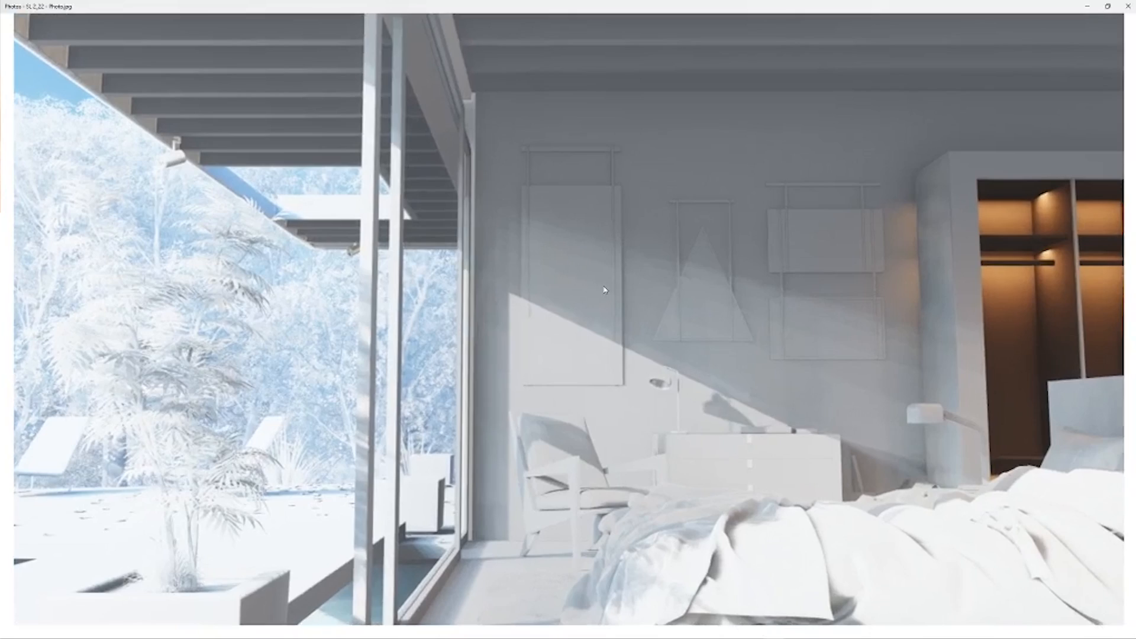
pyautogui.scroll(-4, 604, 289)
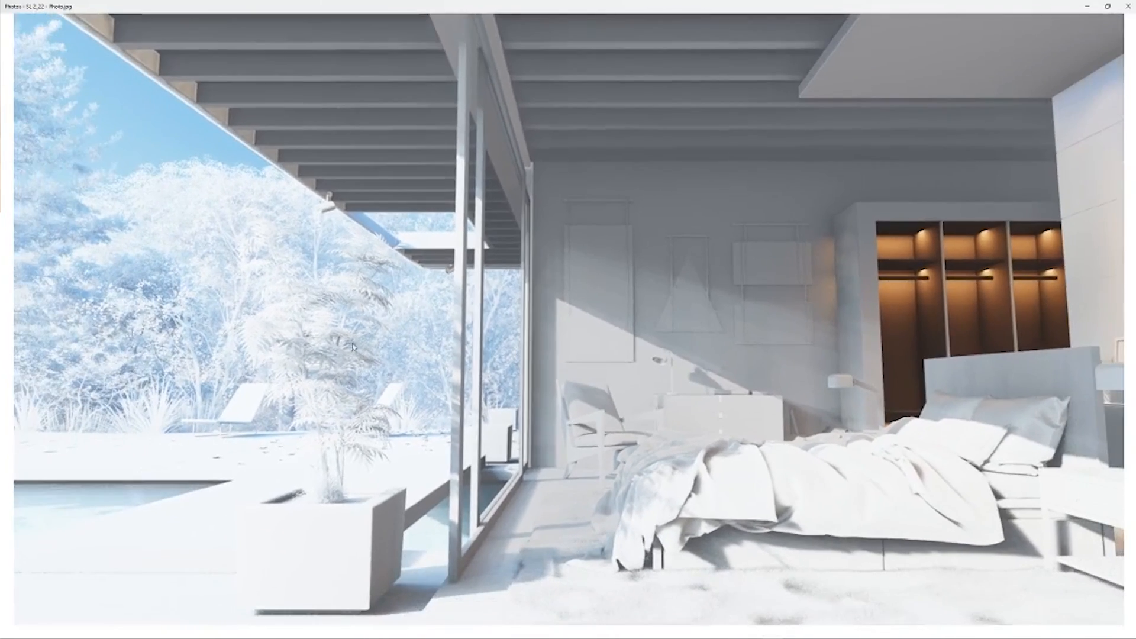
pyautogui.scroll(2, 264, 264)
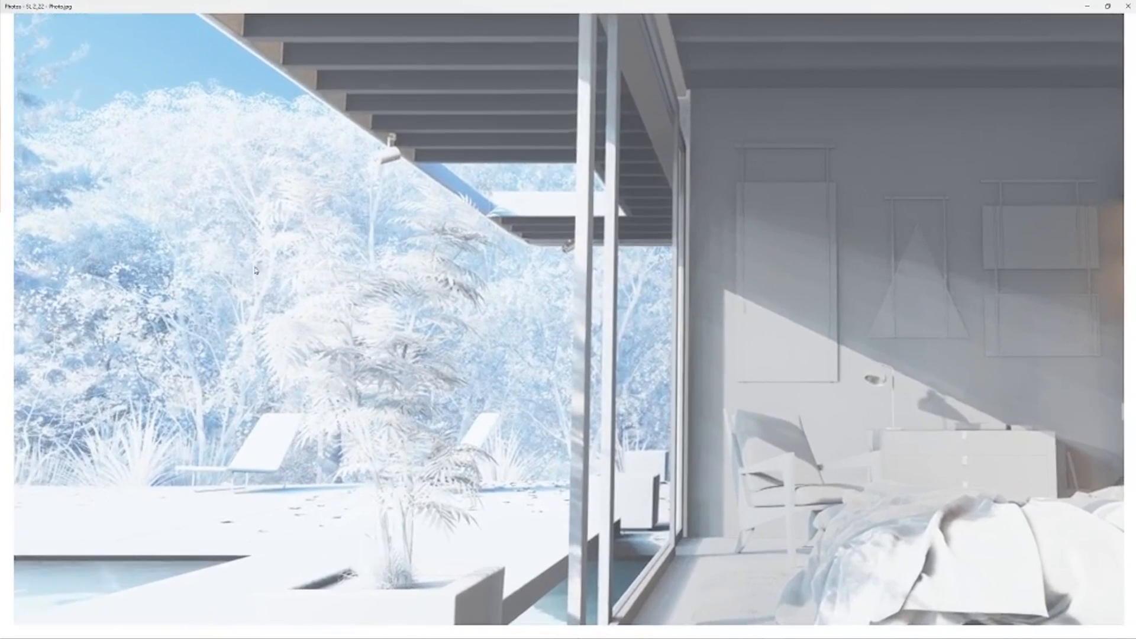
pyautogui.scroll(-4, 265, 264)
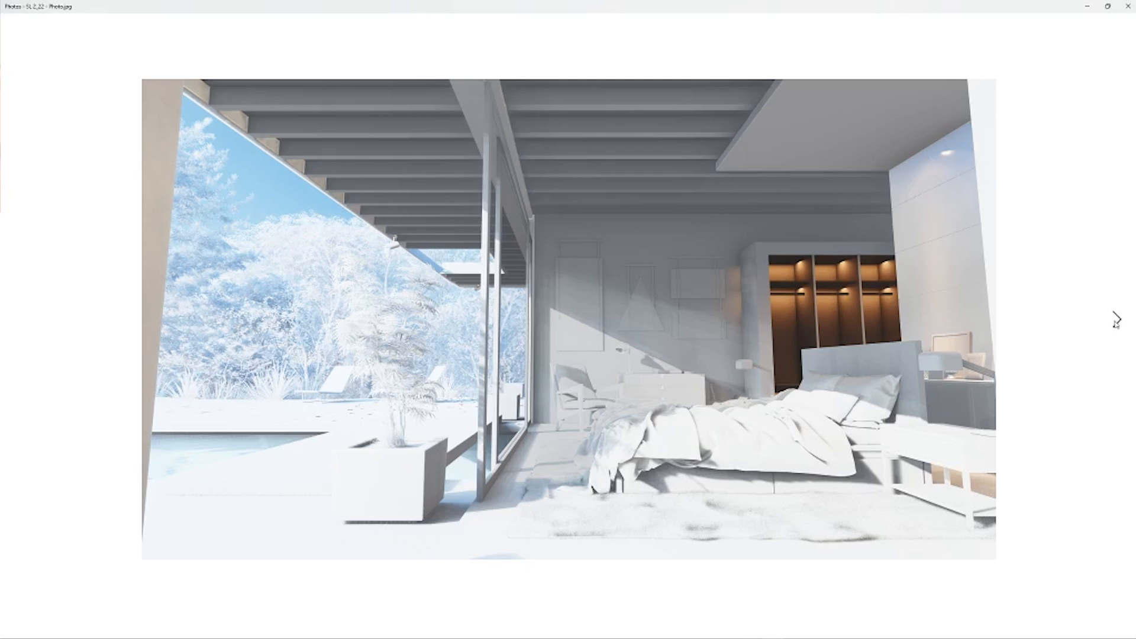
# Examine the wall shading, bed and floor in the Styrofoam bedroom render SL_2_23.
pyautogui.click(1116, 320)
pyautogui.scroll(1, 687, 320)
pyautogui.scroll(2, 687, 320)
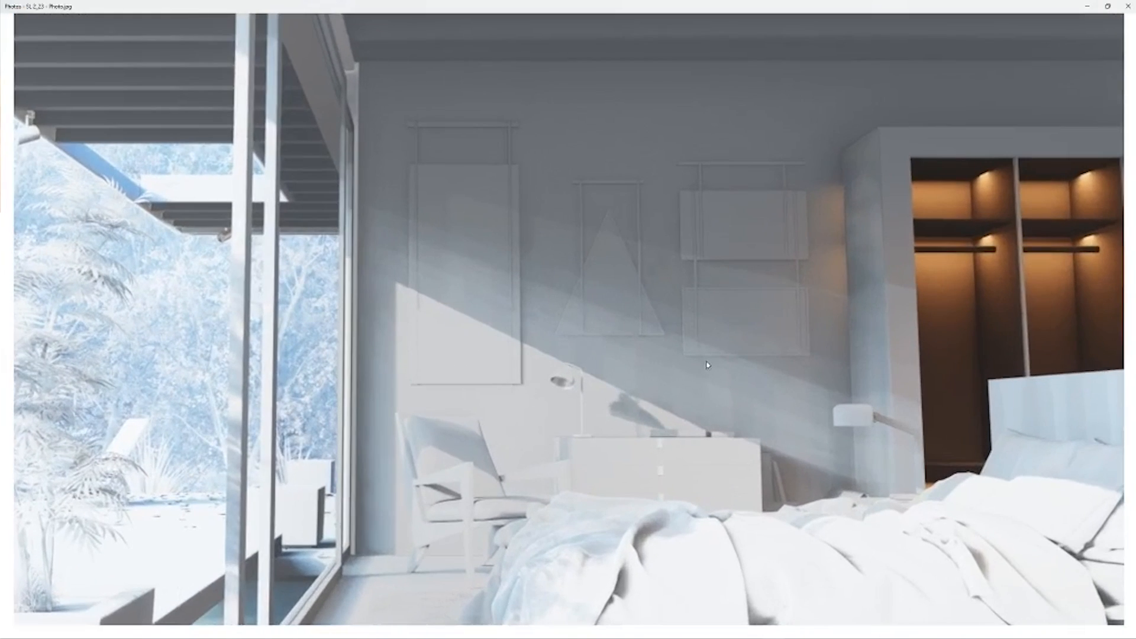
pyautogui.scroll(-3, 743, 373)
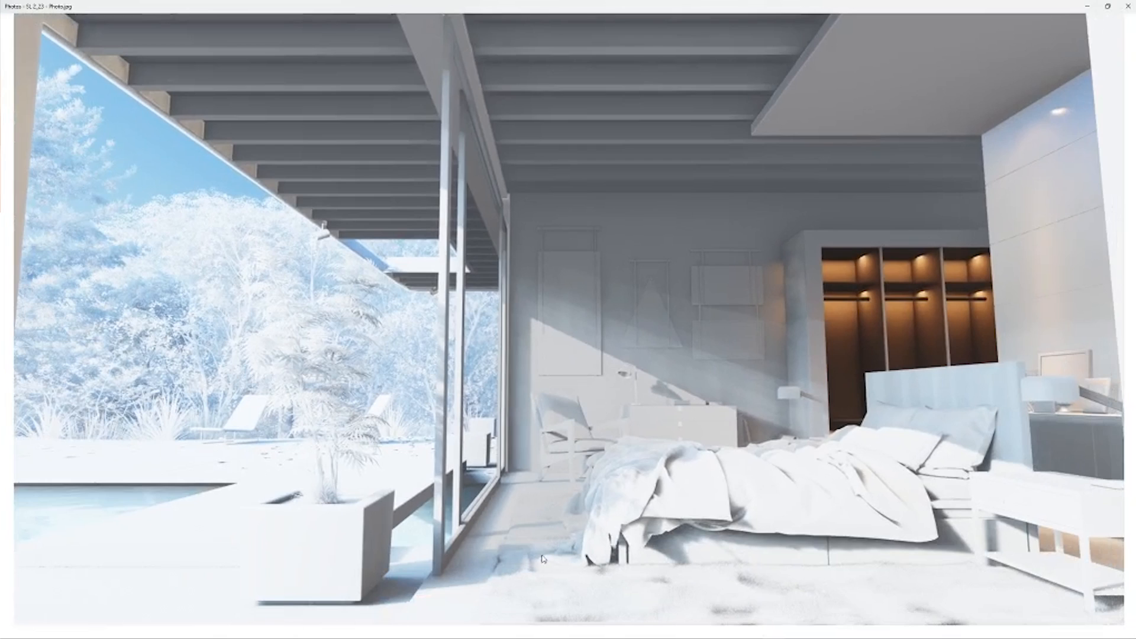
pyautogui.scroll(2, 543, 558)
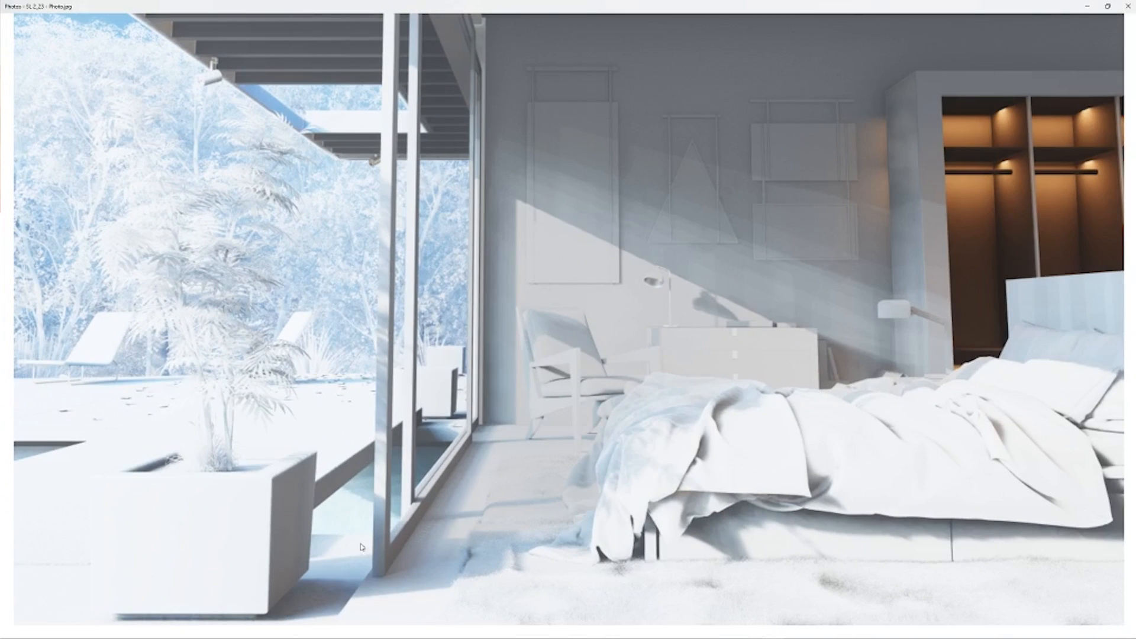
pyautogui.scroll(-3, 574, 451)
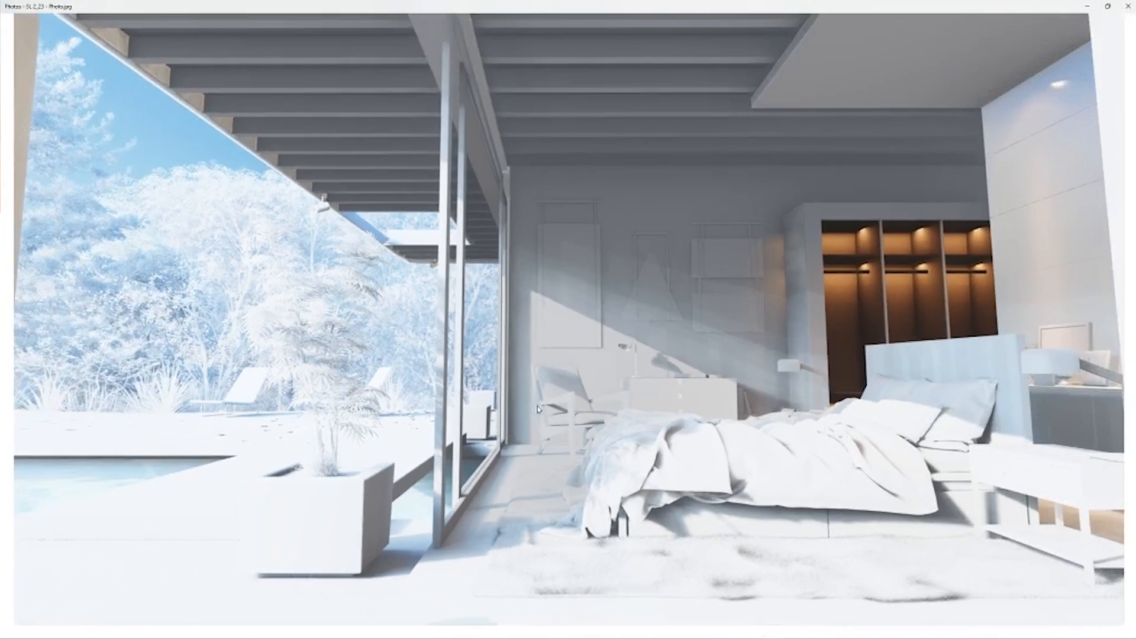
pyautogui.scroll(-2, 521, 420)
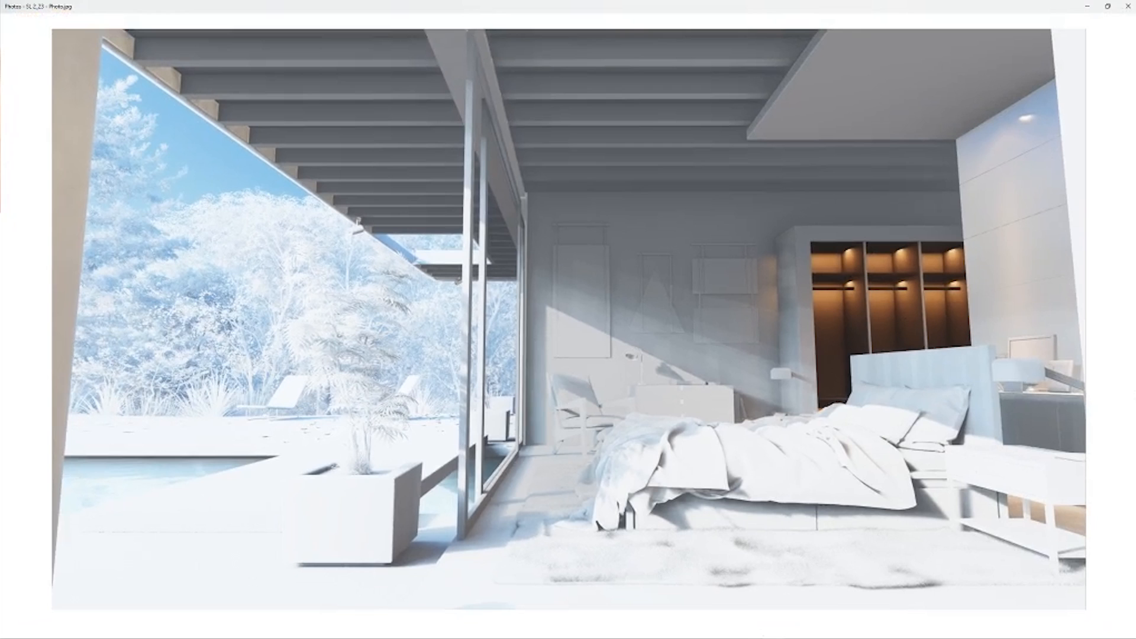
pyautogui.scroll(-2, 1101, 349)
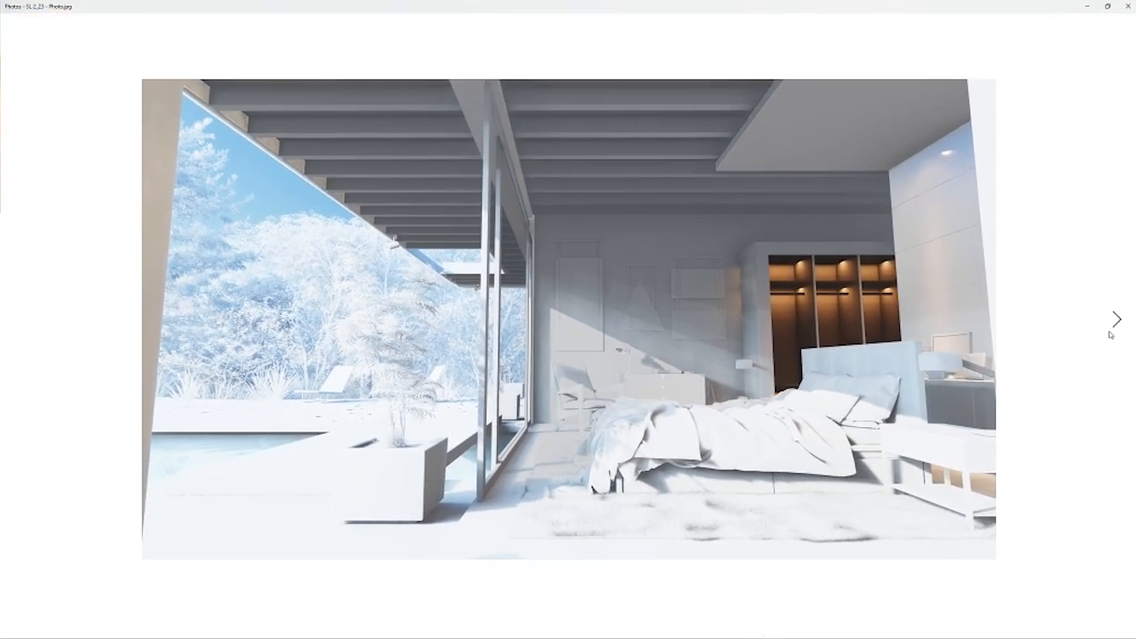
# Compare the full-material bedroom renders SL_2_24 and SL_2_25 by alternating between them.
pyautogui.click(1126, 325)
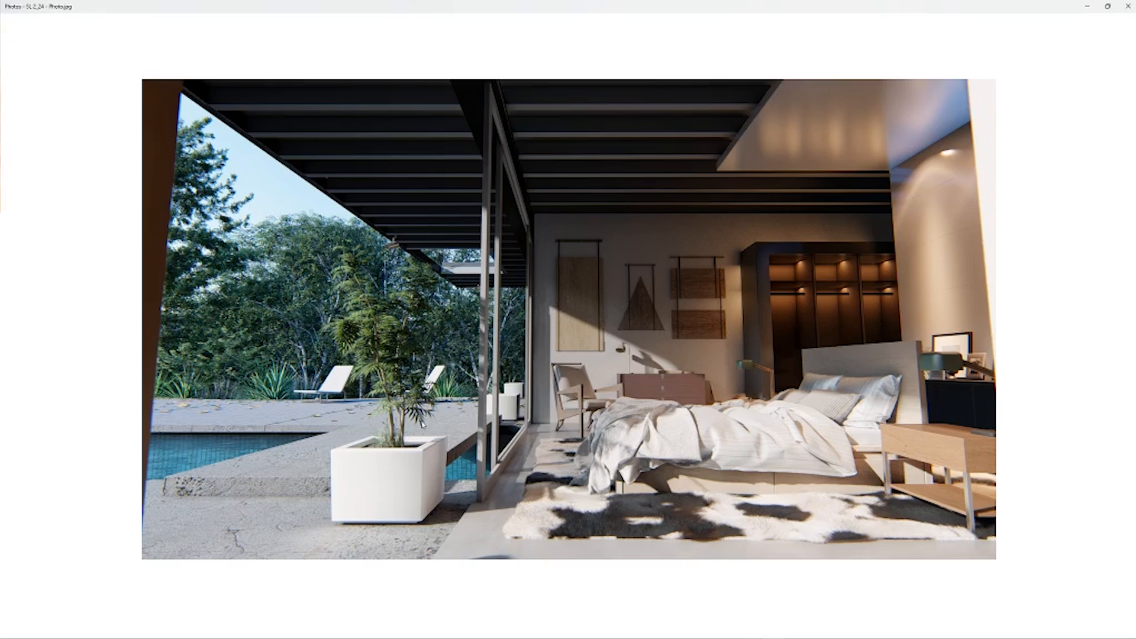
pyautogui.click(1116, 320)
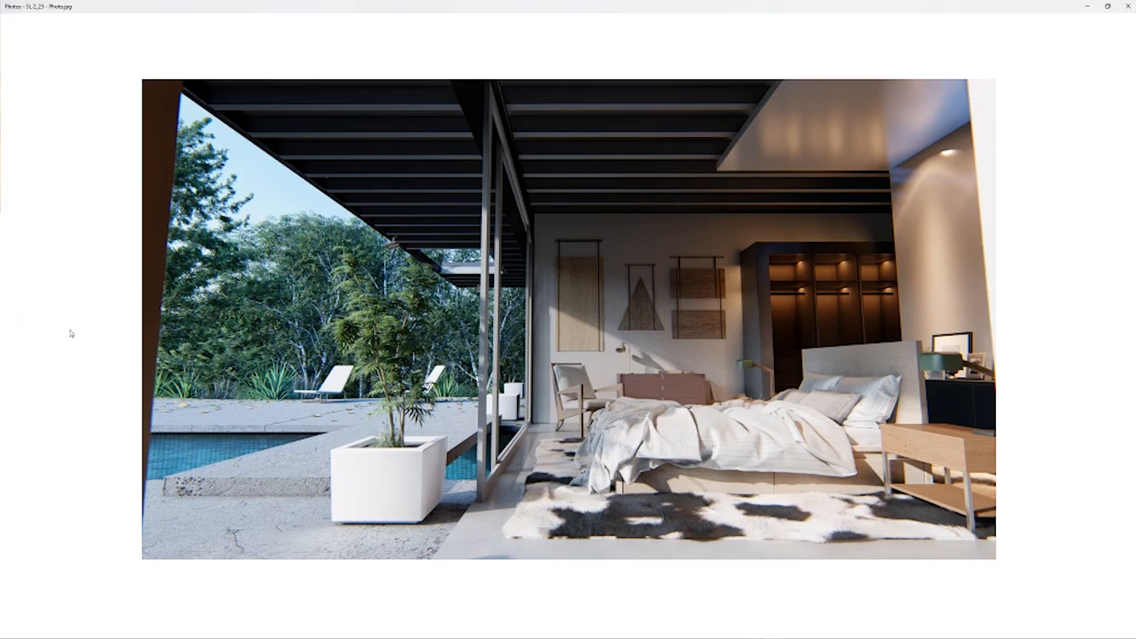
pyautogui.click(22, 319)
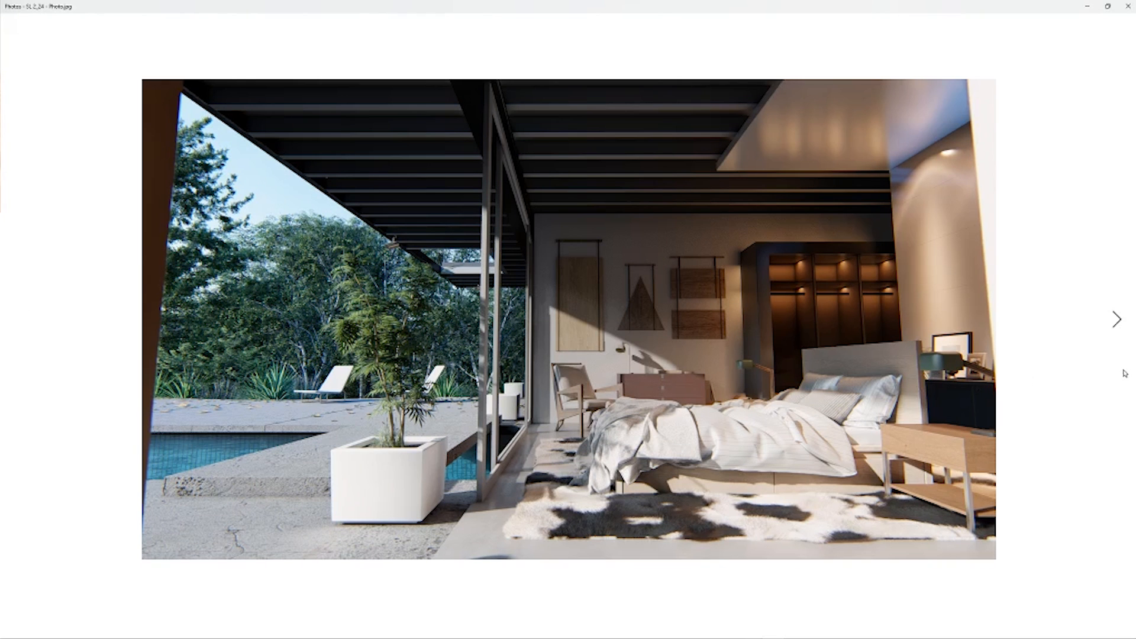
pyautogui.click(1116, 320)
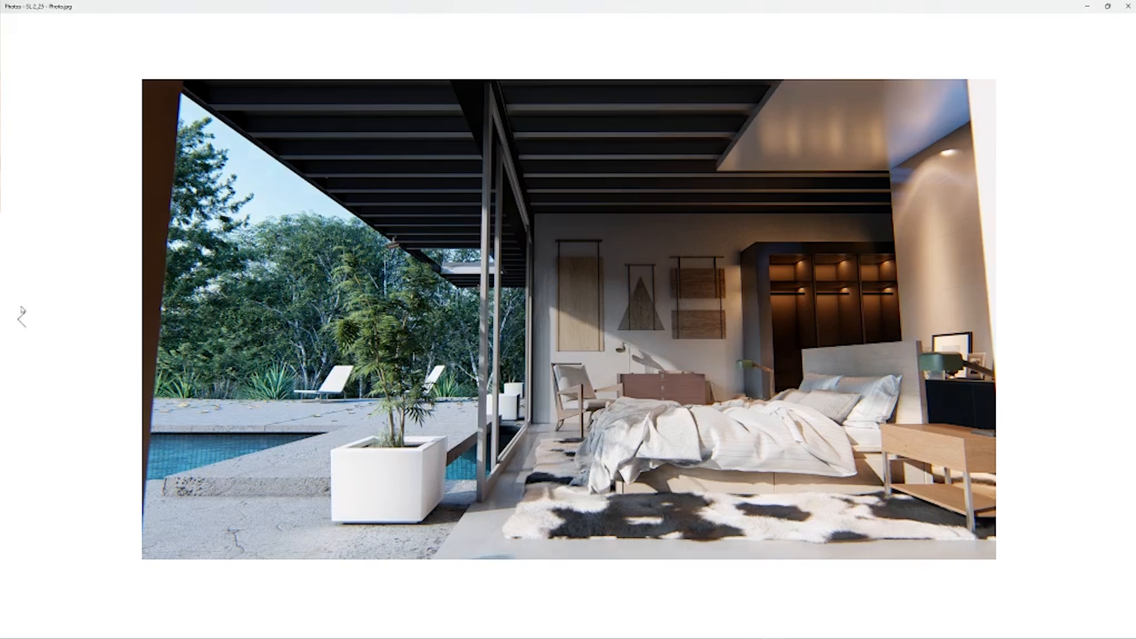
pyautogui.click(22, 320)
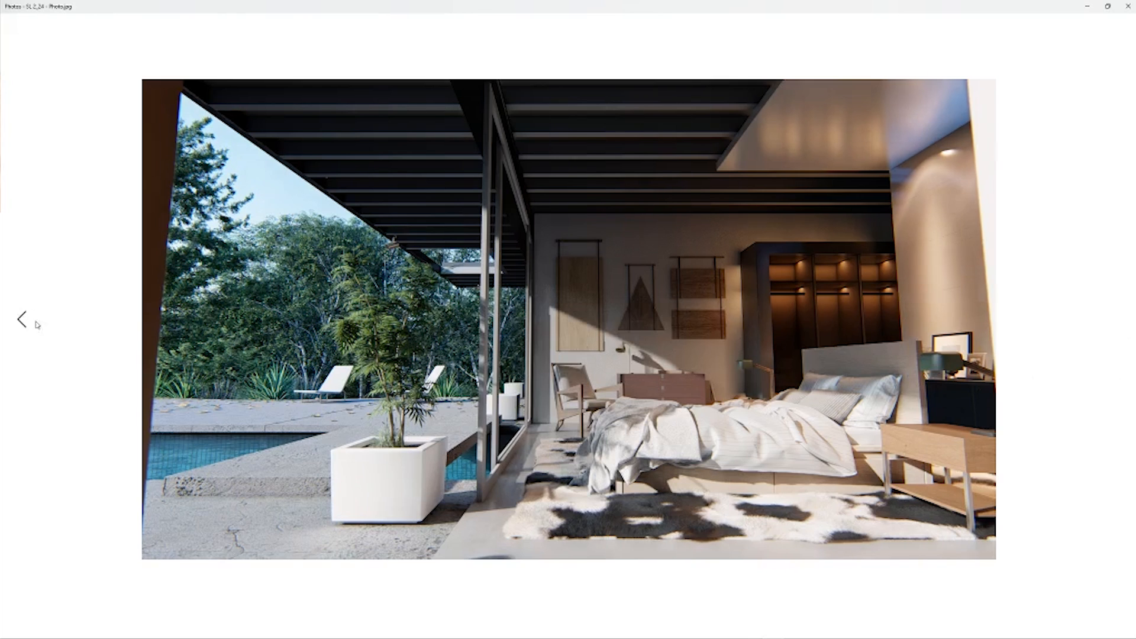
pyautogui.click(1117, 319)
pyautogui.click(22, 320)
pyautogui.click(1117, 319)
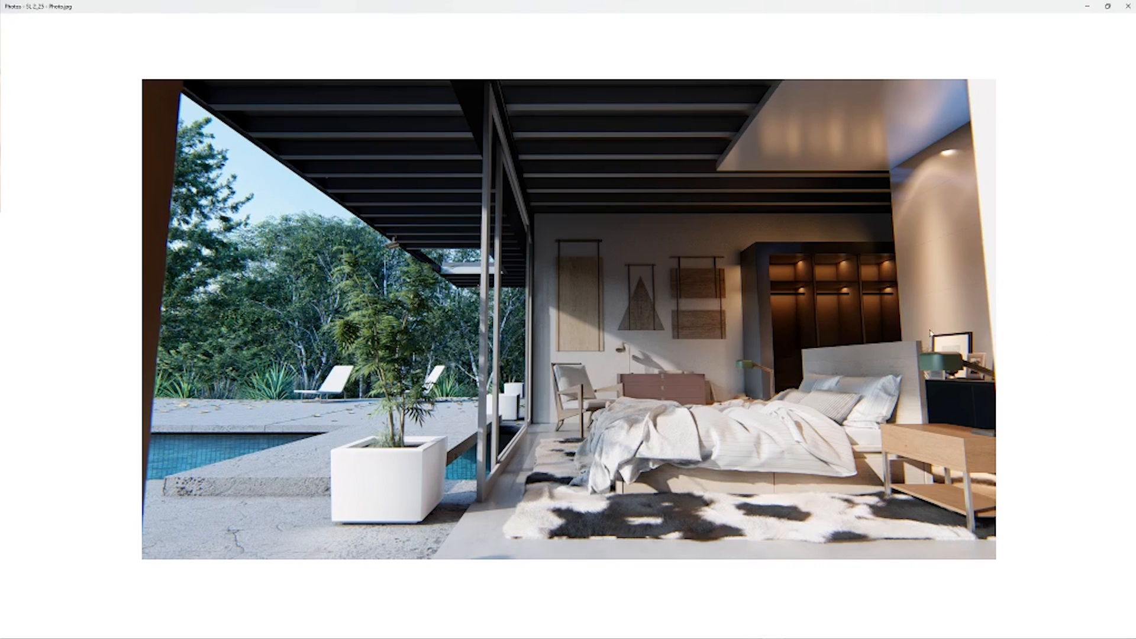
# Compare the full-material bedroom render SL_2_26 with SL_2_25 and SL_2_24.
pyautogui.click(1117, 321)
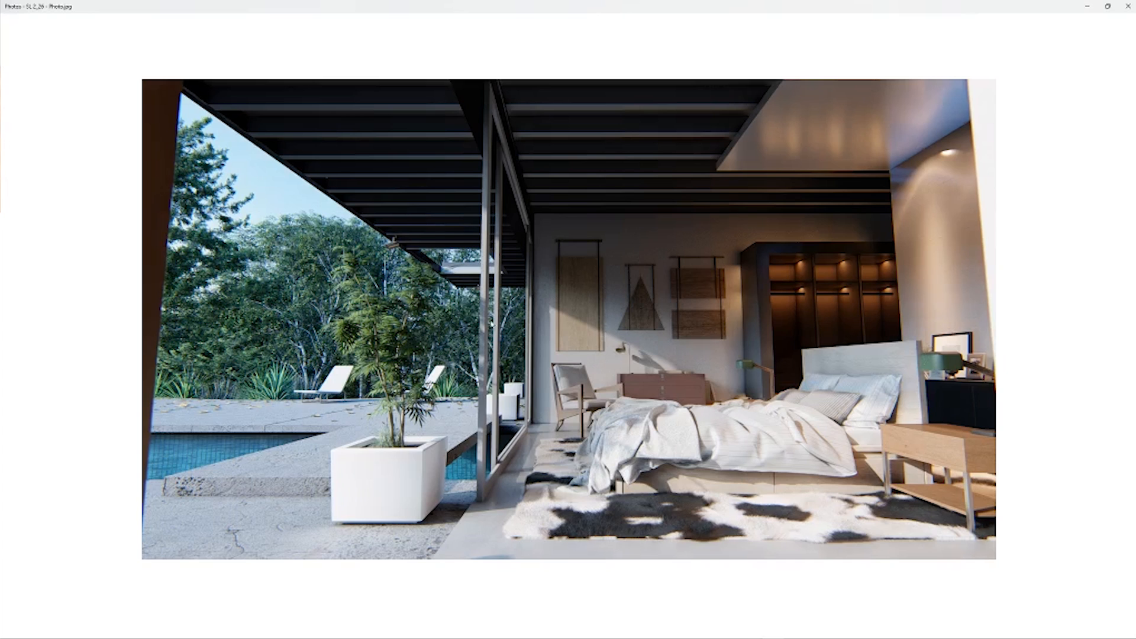
pyautogui.click(22, 320)
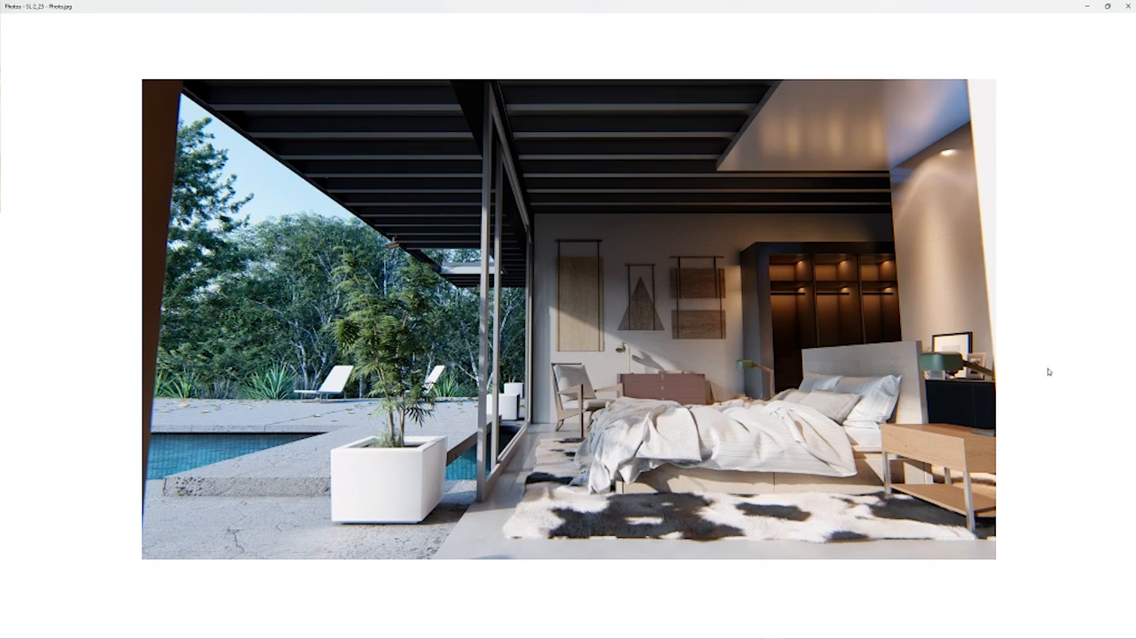
pyautogui.click(1122, 348)
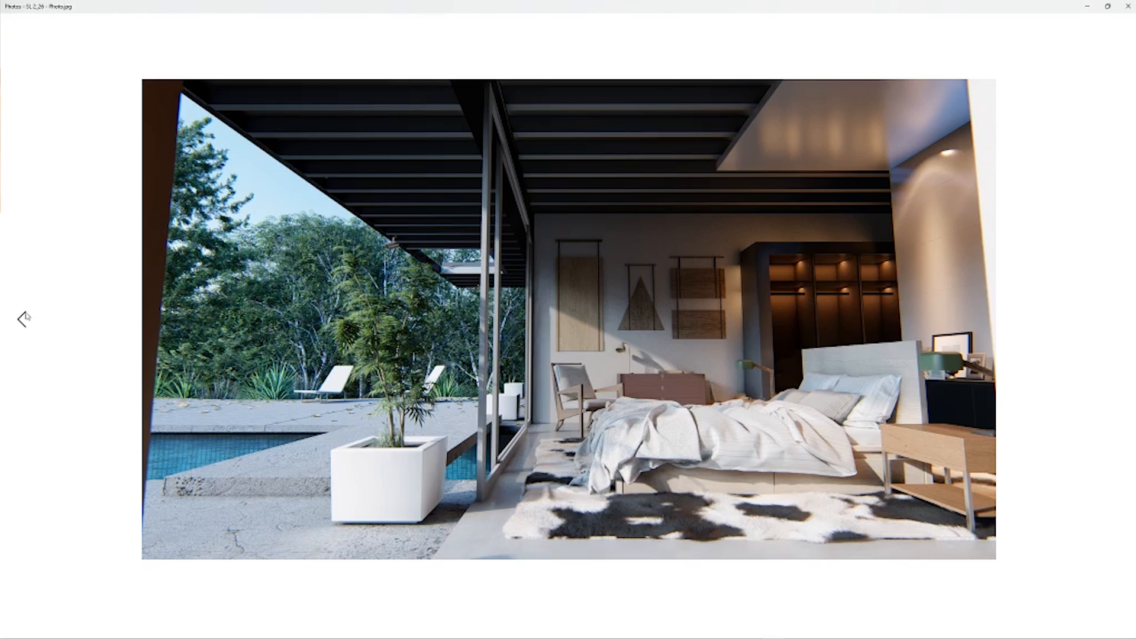
pyautogui.click(25, 323)
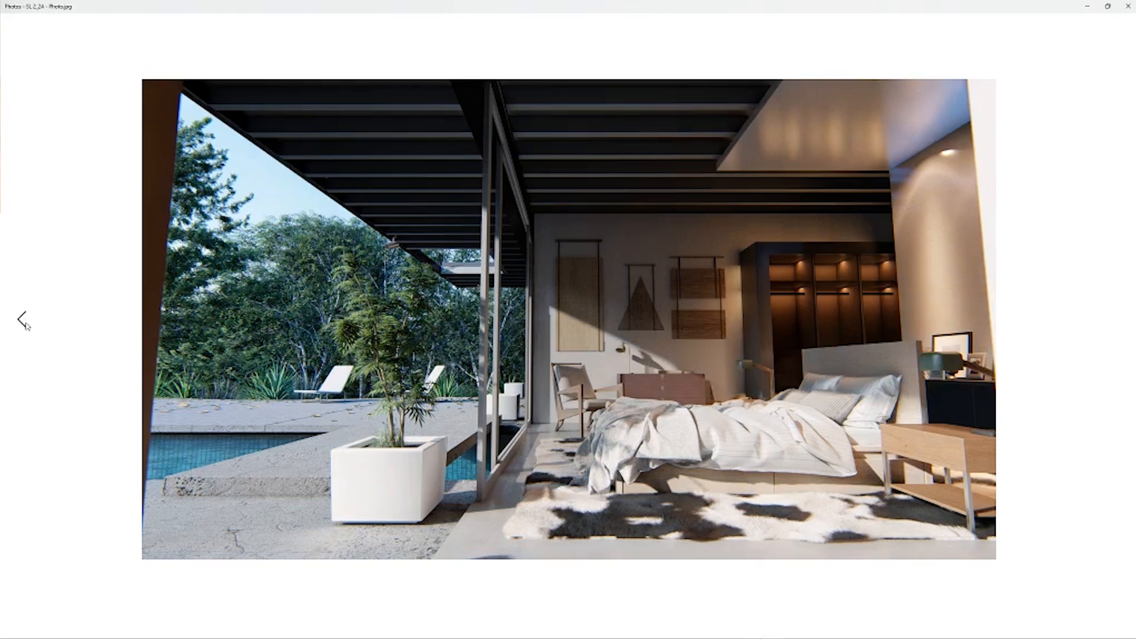
pyautogui.click(1116, 321)
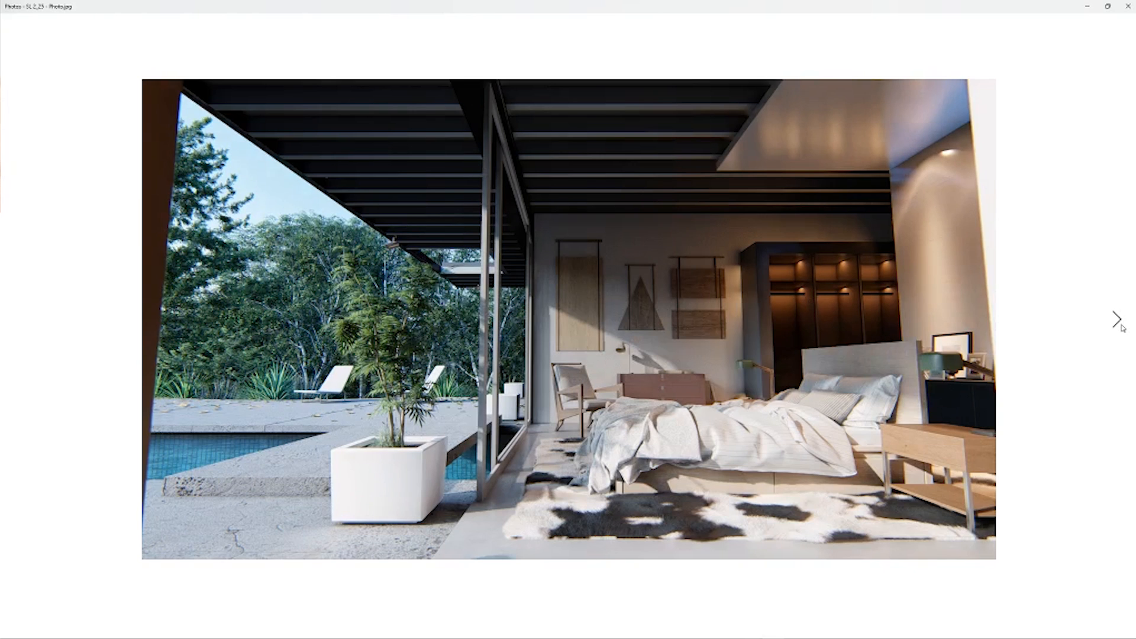
pyautogui.click(1117, 322)
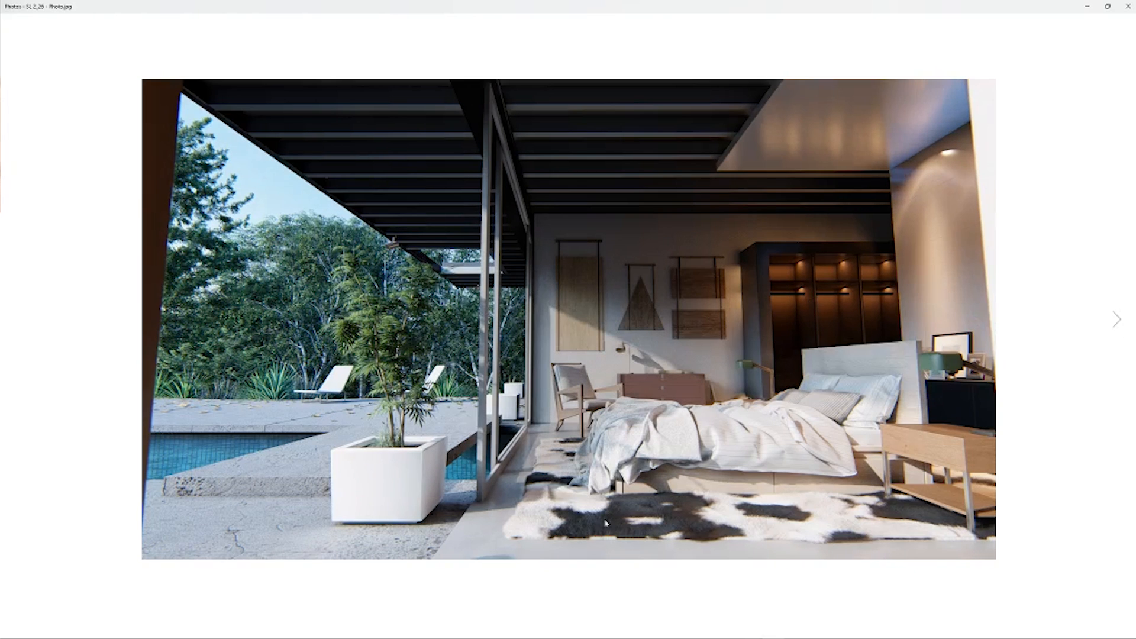
pyautogui.click(21, 319)
pyautogui.click(21, 319)
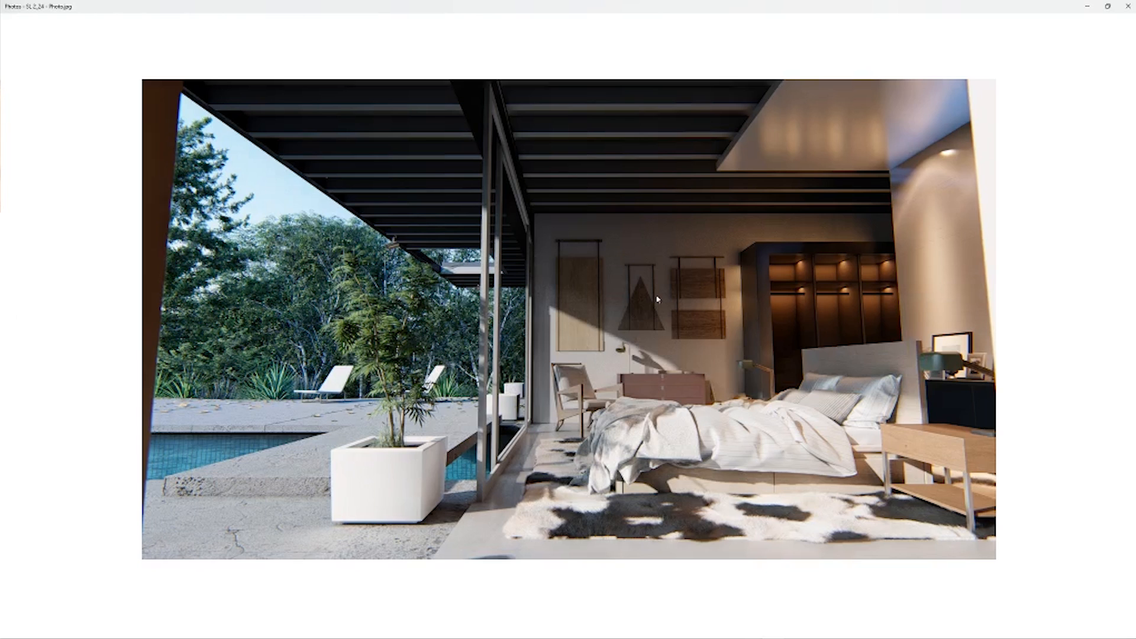
# Switch back to Lumion, restore the camera of photo 24 and disable its Sky Light 2 effect.
pyautogui.click(1088, 7)
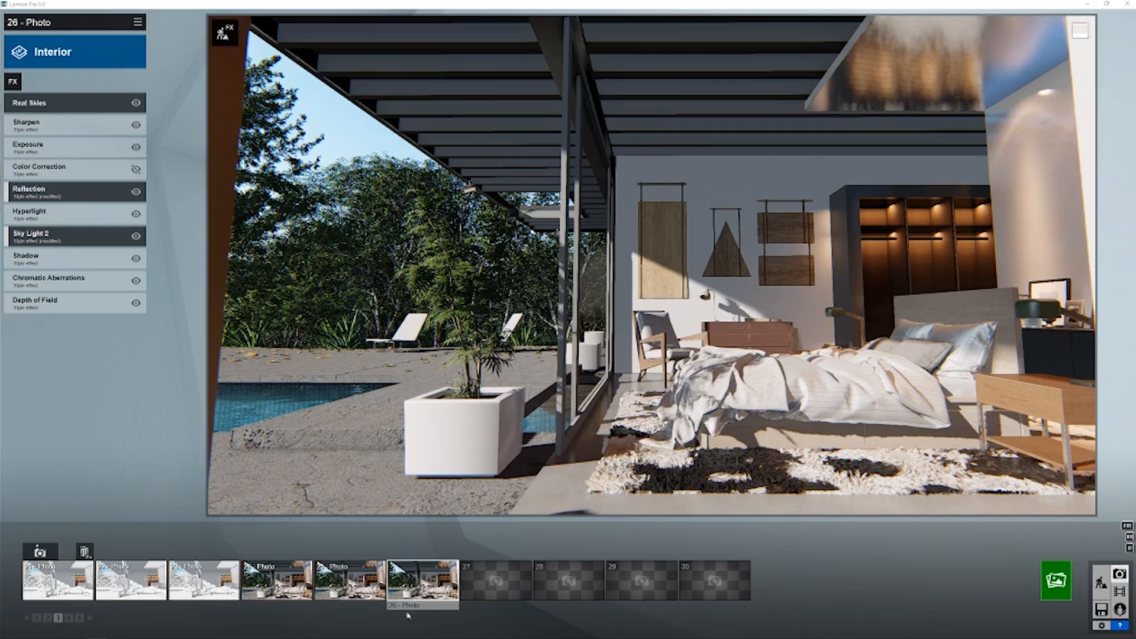
pyautogui.click(276, 580)
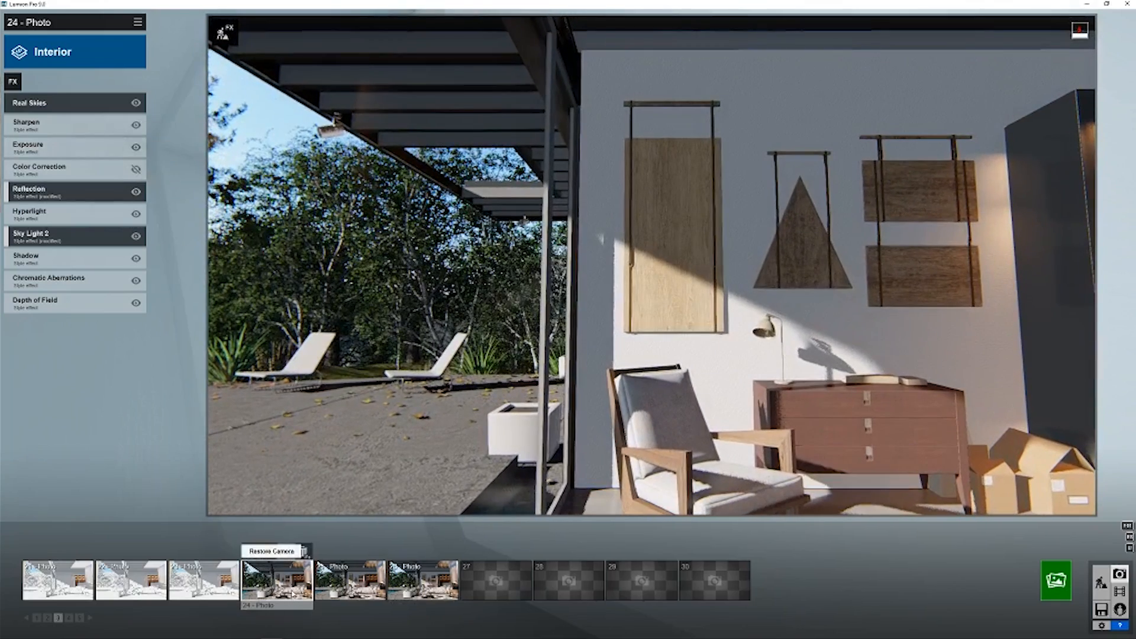
pyautogui.click(258, 552)
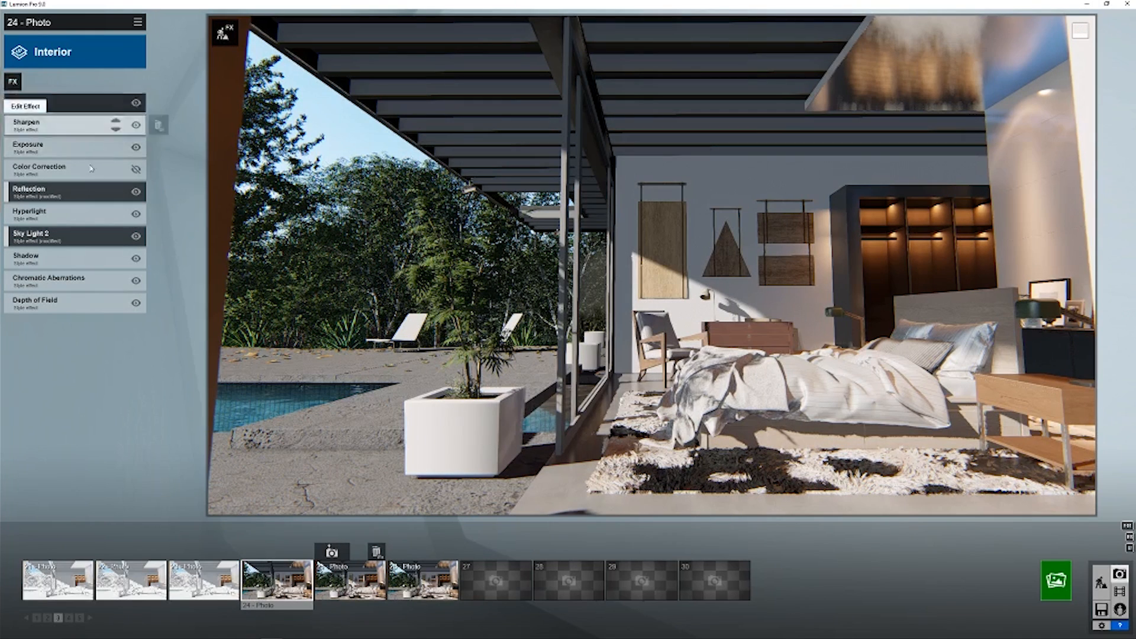
pyautogui.click(135, 236)
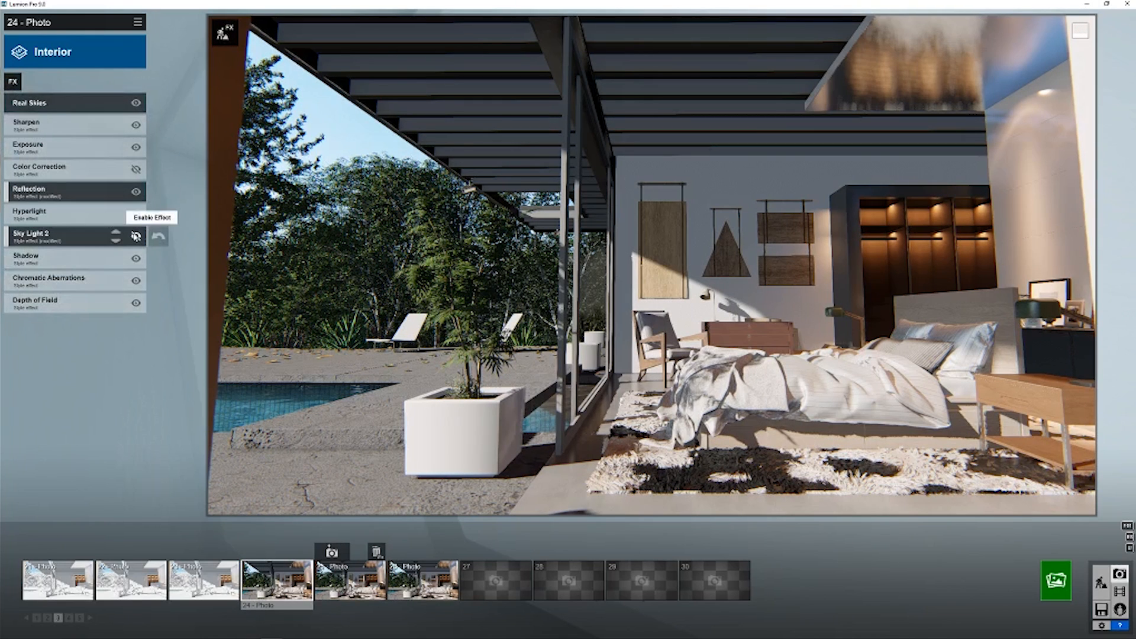
# Render photo 24 without Sky Light 2 at Desktop size (1920x1080) and save it as "no SL" in Test Renders.
pyautogui.click(1056, 580)
pyautogui.click(357, 167)
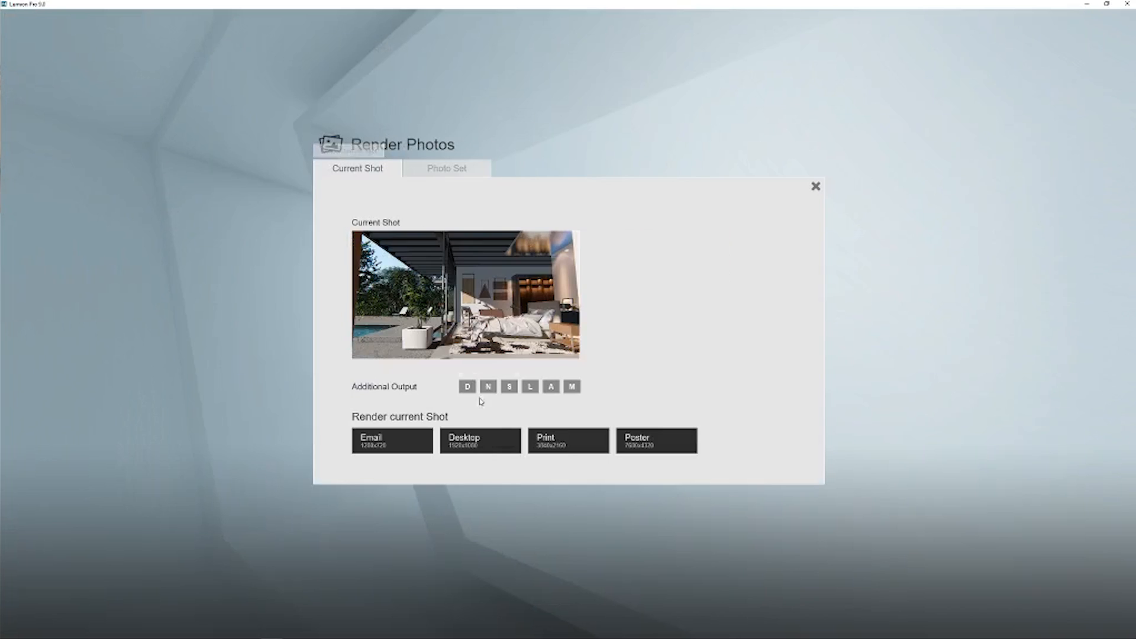
pyautogui.click(473, 441)
pyautogui.write('no ')
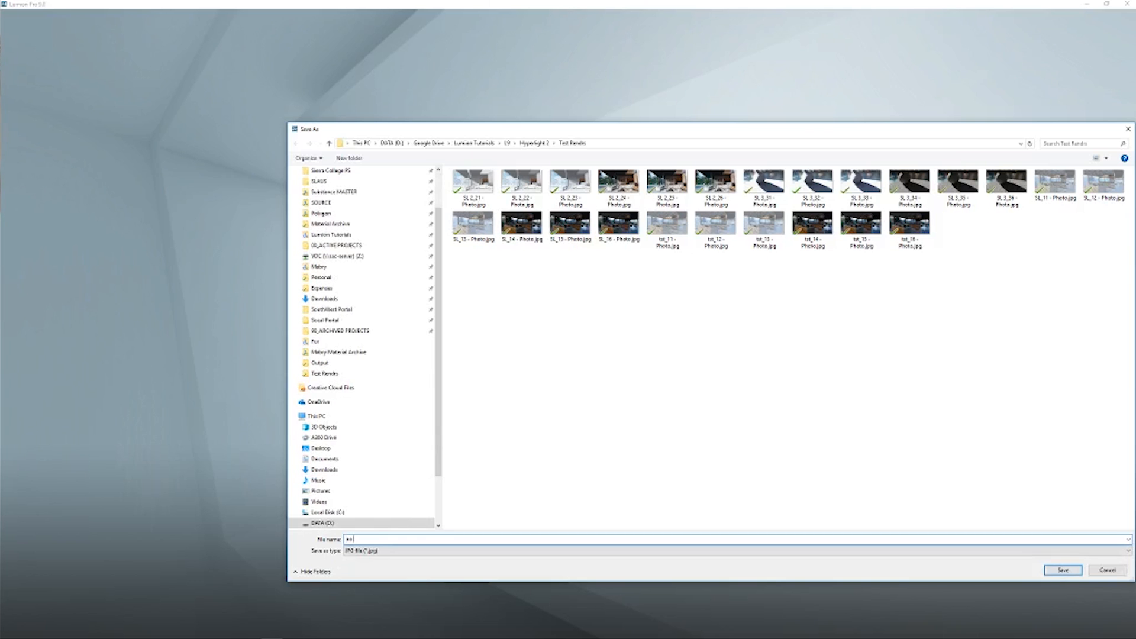
pyautogui.write('SL')
pyautogui.press('Return')
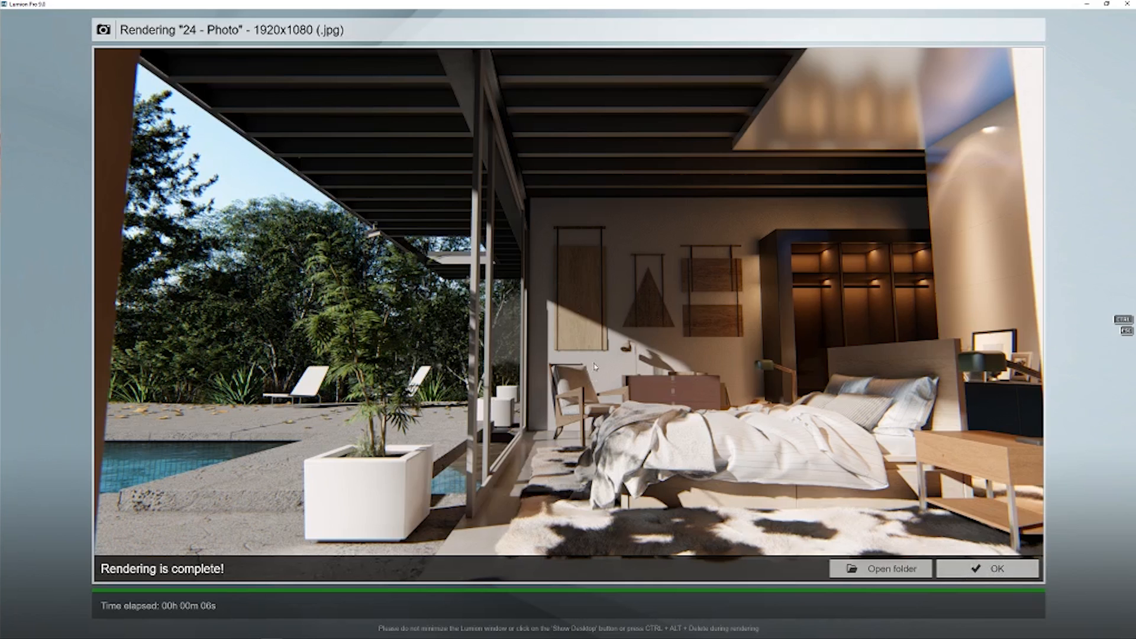
pyautogui.click(996, 568)
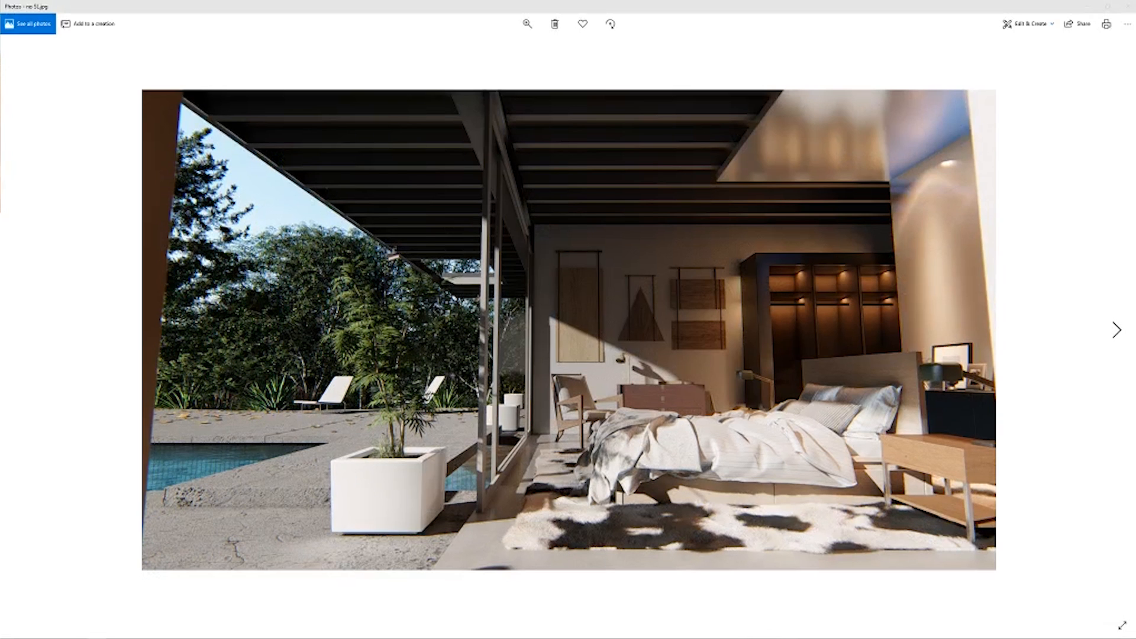
# Compare the bedroom render no SL with SL_2_24 by alternating between the two images.
pyautogui.click(1116, 330)
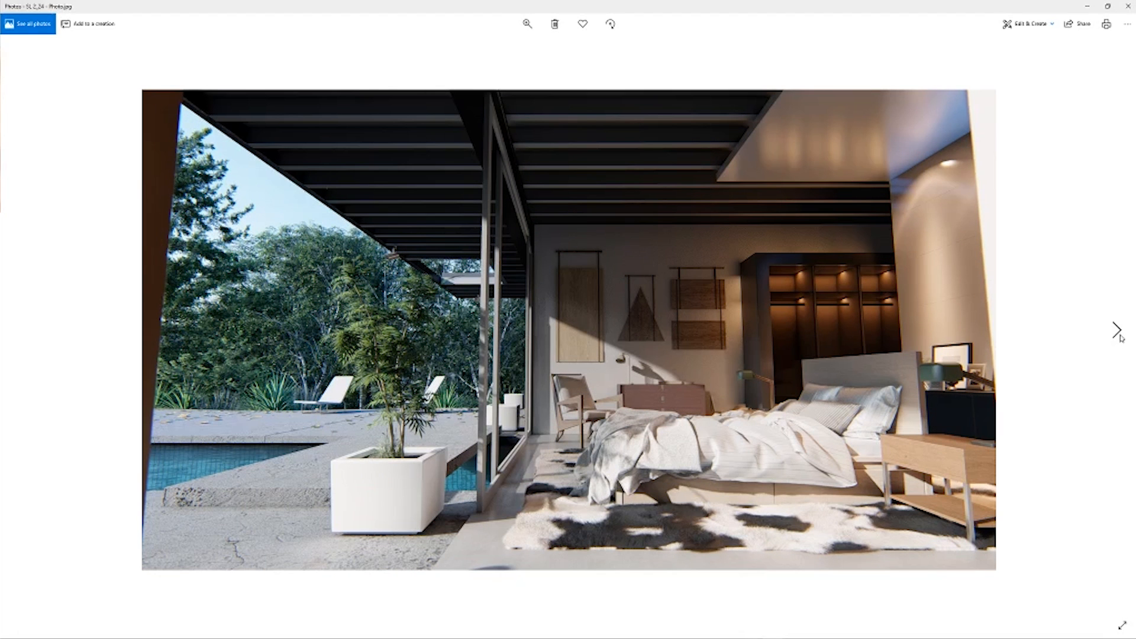
pyautogui.click(20, 330)
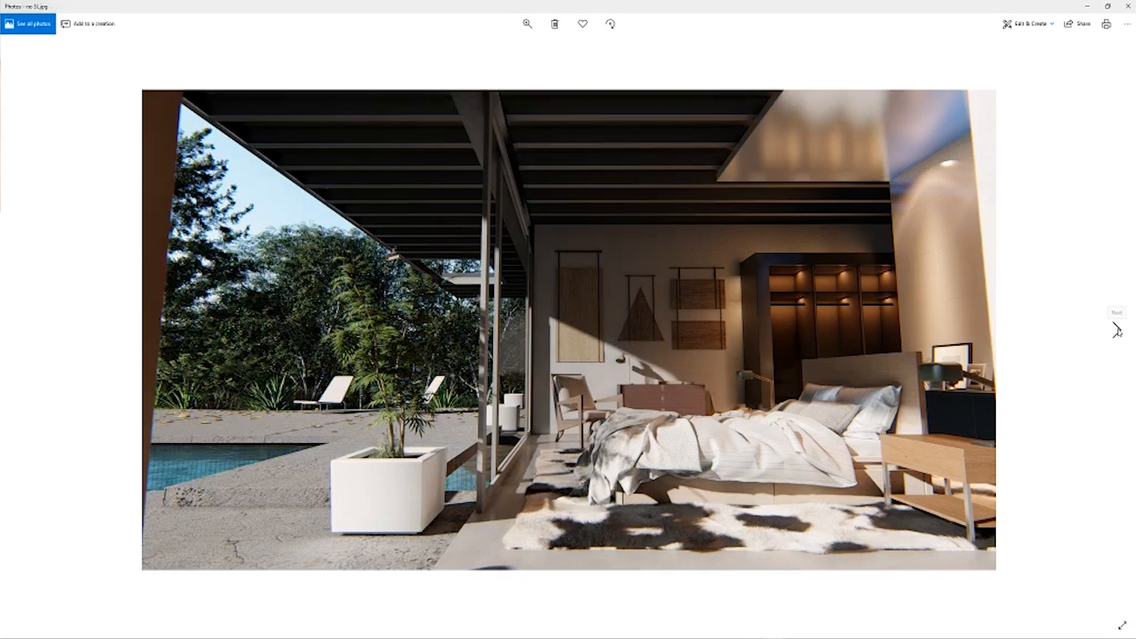
pyautogui.click(1117, 330)
pyautogui.click(1116, 329)
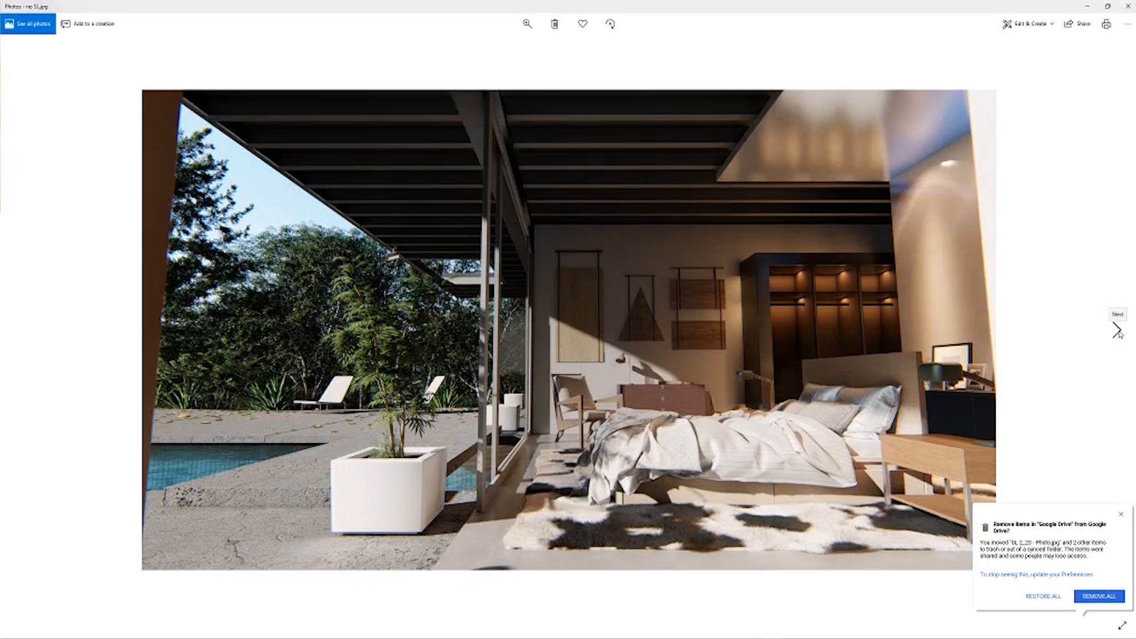
# Compare the render no SL with SL_2_26, confirming the removal of the trashed items from Google Drive.
pyautogui.click(1117, 330)
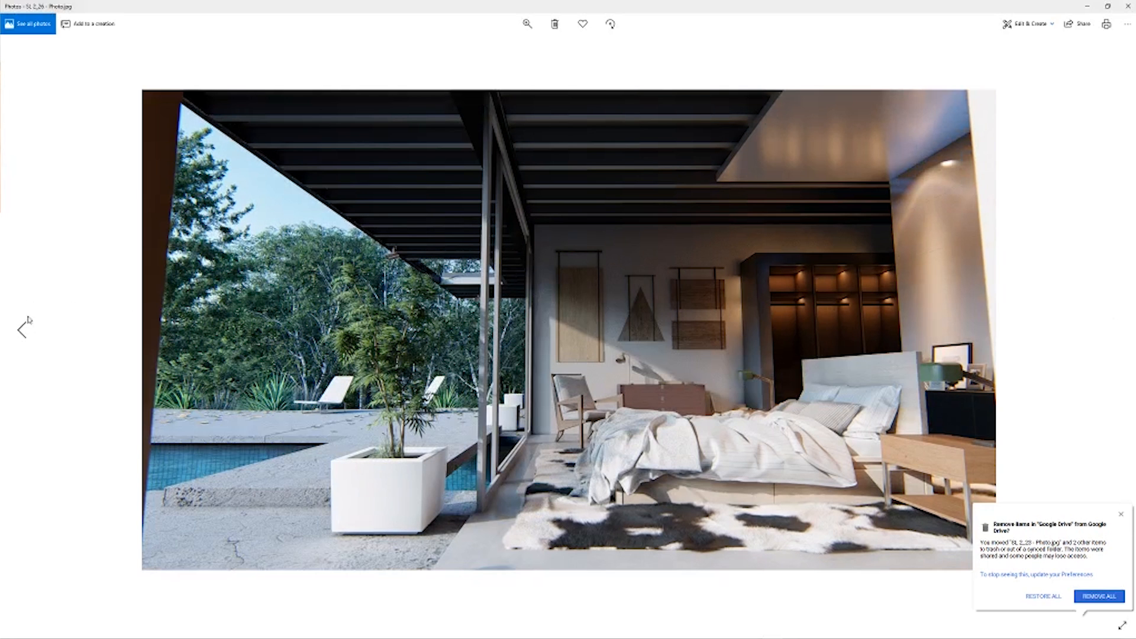
pyautogui.click(24, 327)
pyautogui.click(1117, 331)
pyautogui.click(1108, 596)
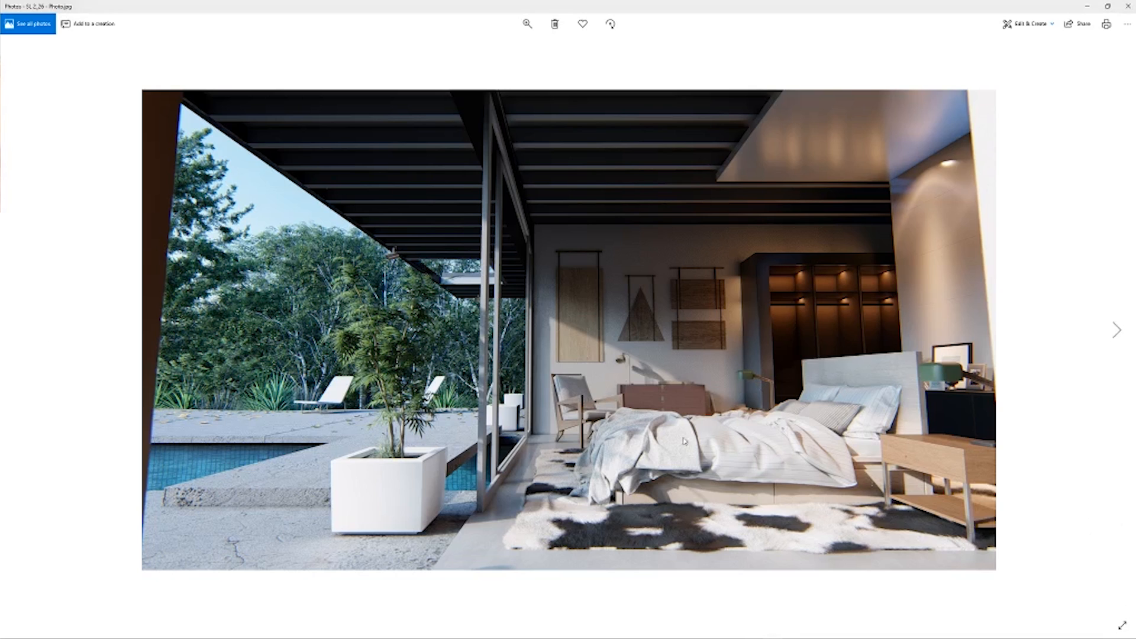
pyautogui.click(28, 335)
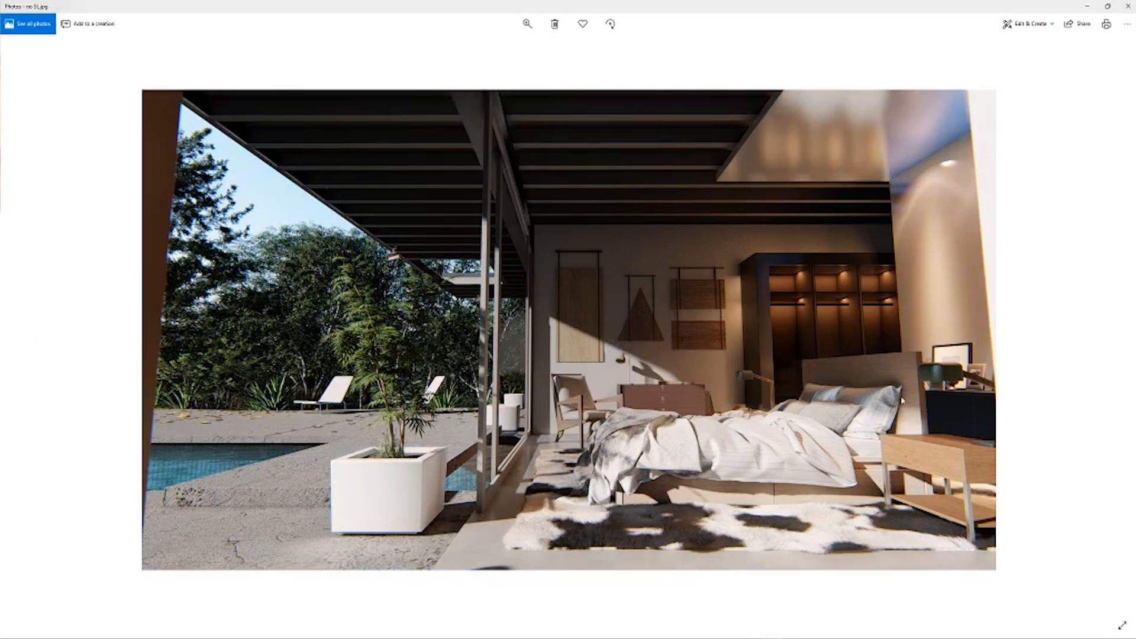
pyautogui.click(1116, 330)
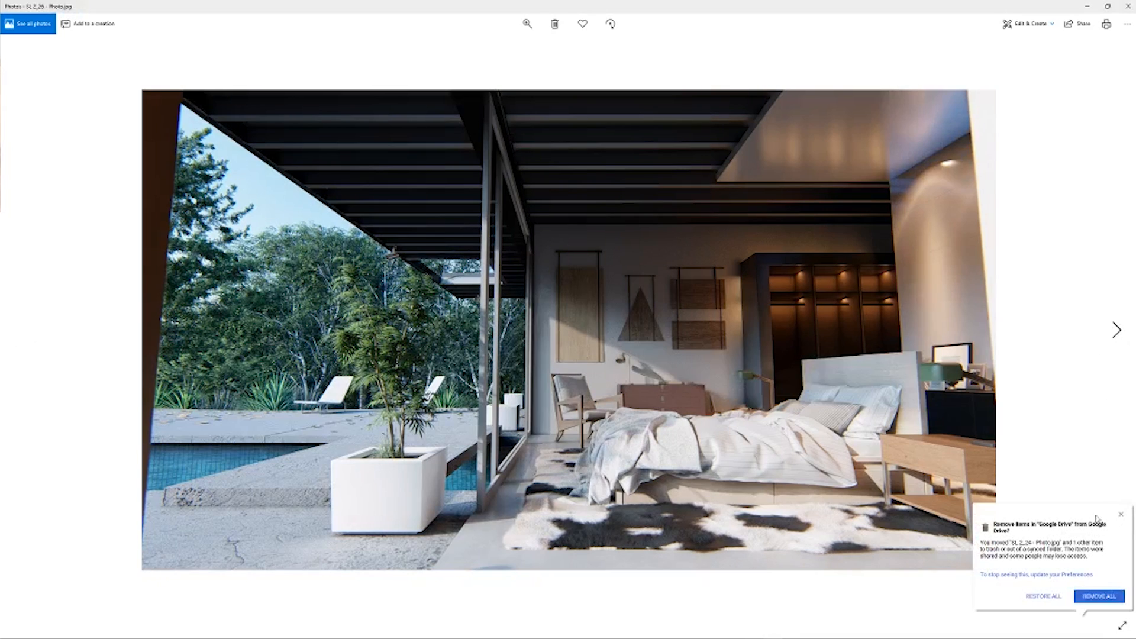
pyautogui.click(1096, 596)
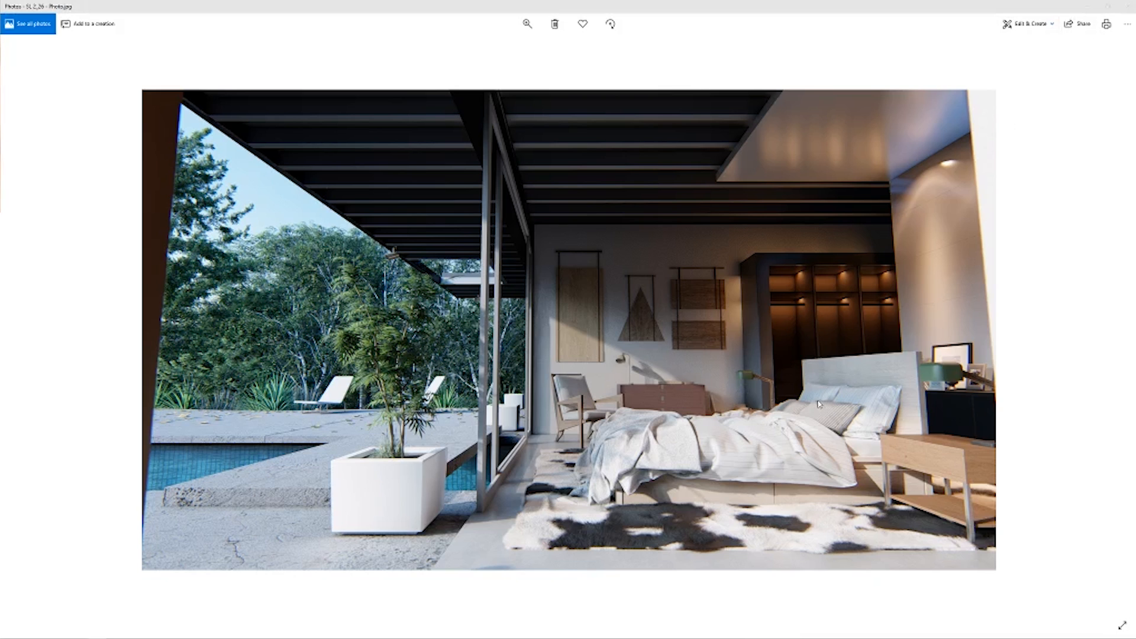
# Put the render images away, switch back to Lumion and open the Sky Light 2 settings of photo 24.
pyautogui.click(1089, 8)
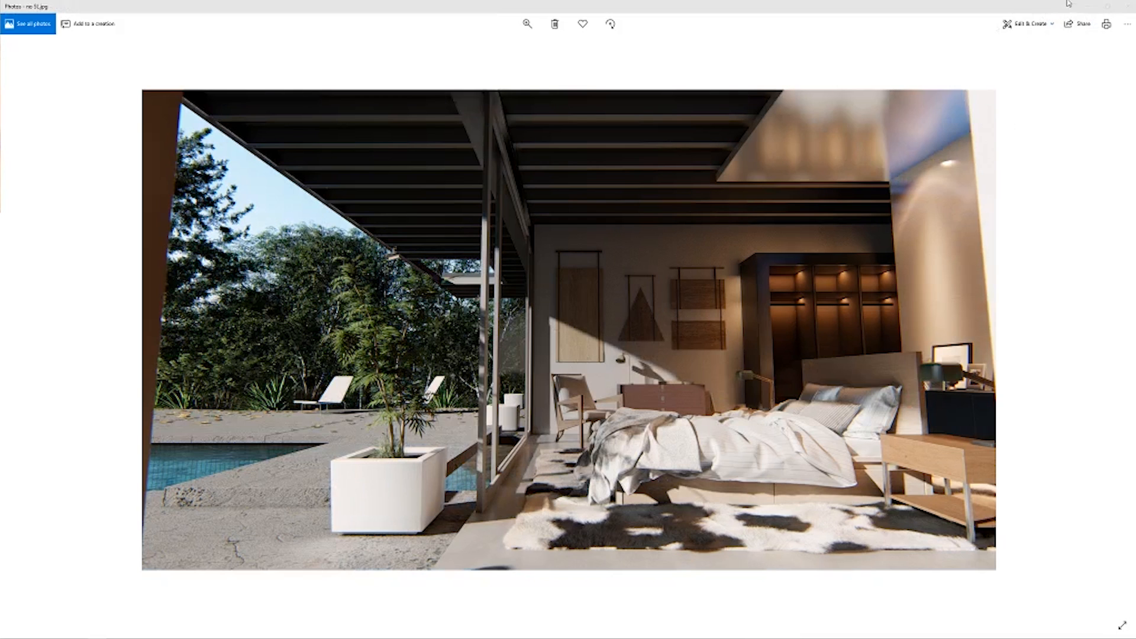
pyautogui.click(1086, 6)
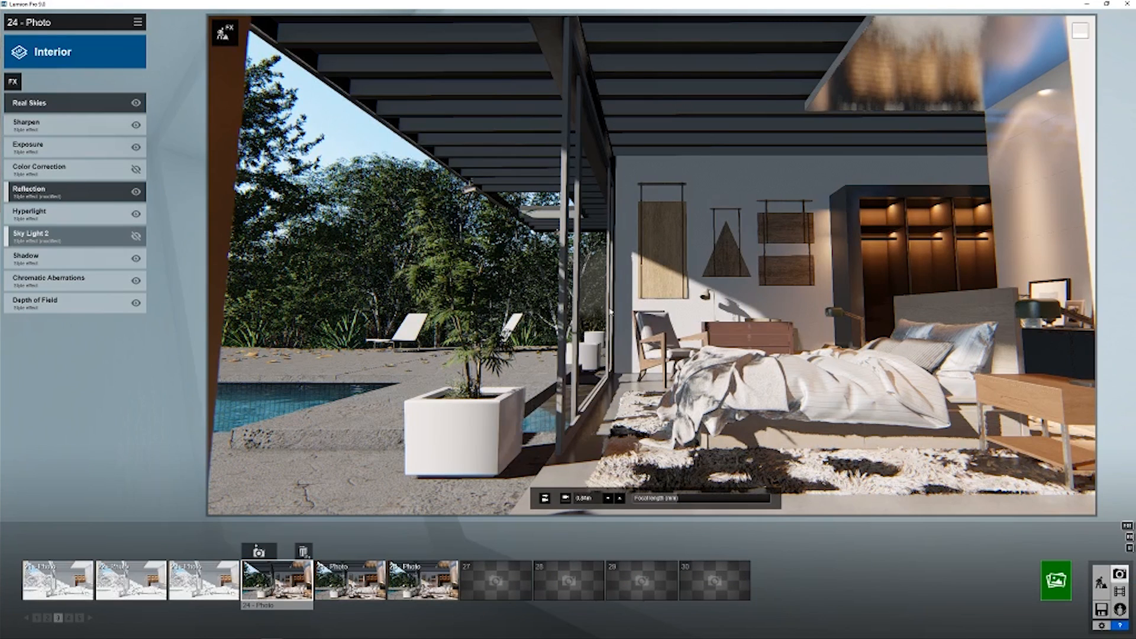
pyautogui.click(77, 241)
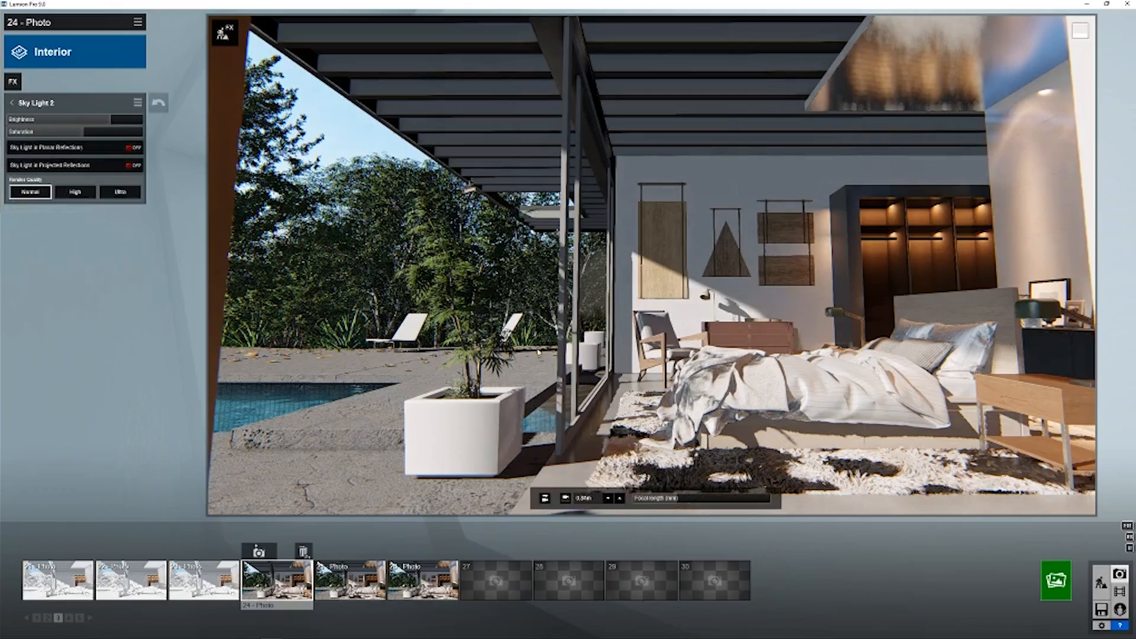
# Move the camera out of the bedroom to an exterior view across the paved terrace and pool toward the house.
pyautogui.moveTo(652, 266); pyautogui.dragTo(635, 336, button='right')
pyautogui.press('w')
pyautogui.press('w')
pyautogui.press('s')
pyautogui.press('w')
pyautogui.press('w')
pyautogui.press('s')
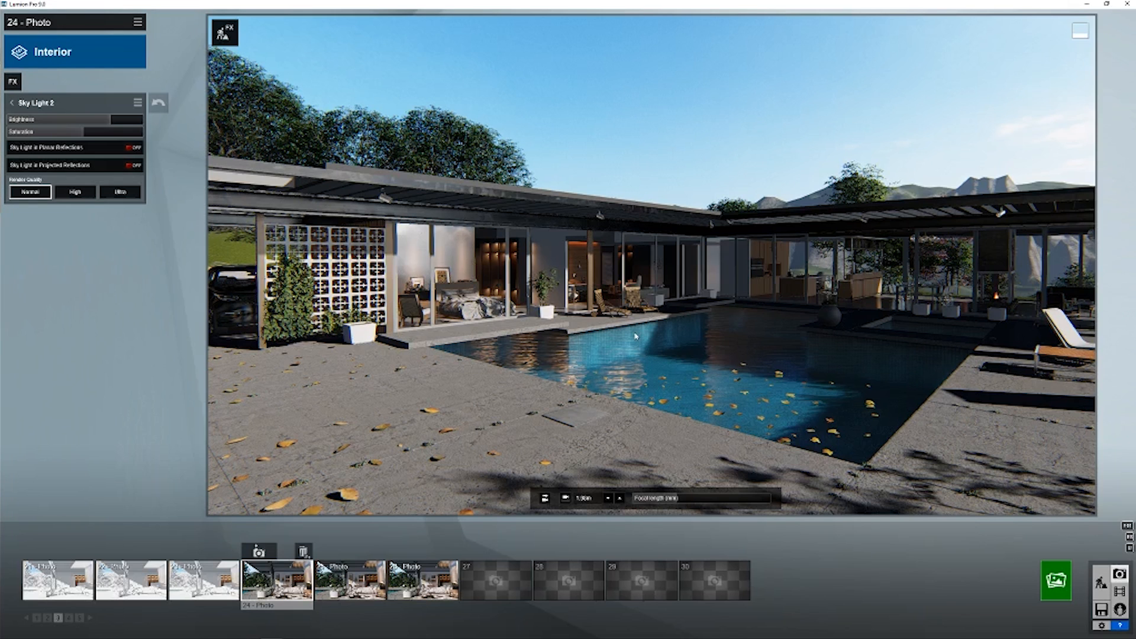
# Examine the shaded facades and pool terrace from closer and farther away, and return to the effects list.
pyautogui.moveTo(571, 297)
pyautogui.mouseDown(button='right')
pyautogui.moveTo(506, 305)
pyautogui.moveTo(501, 296)
pyautogui.moveTo(571, 284)
pyautogui.mouseUp(button='right')
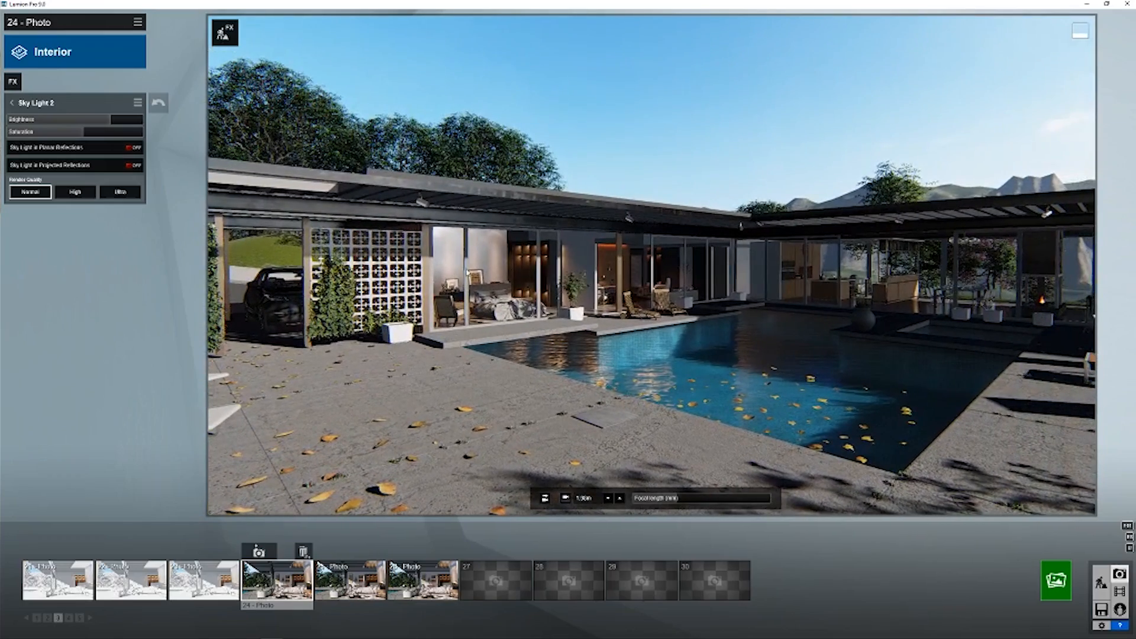
pyautogui.press('w')
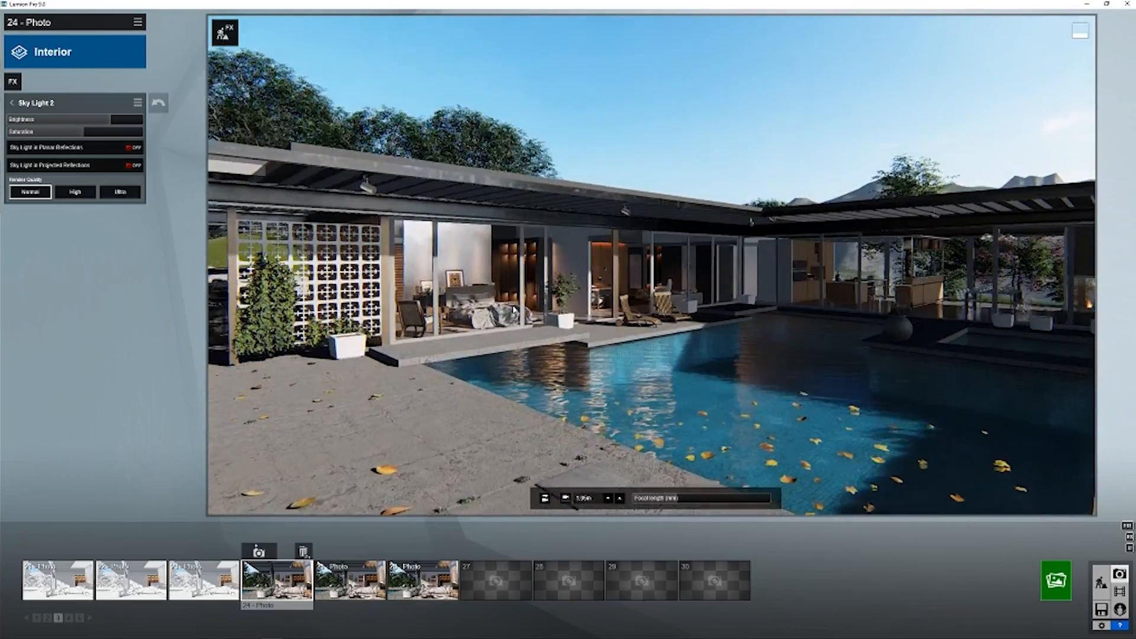
pyautogui.press('s')
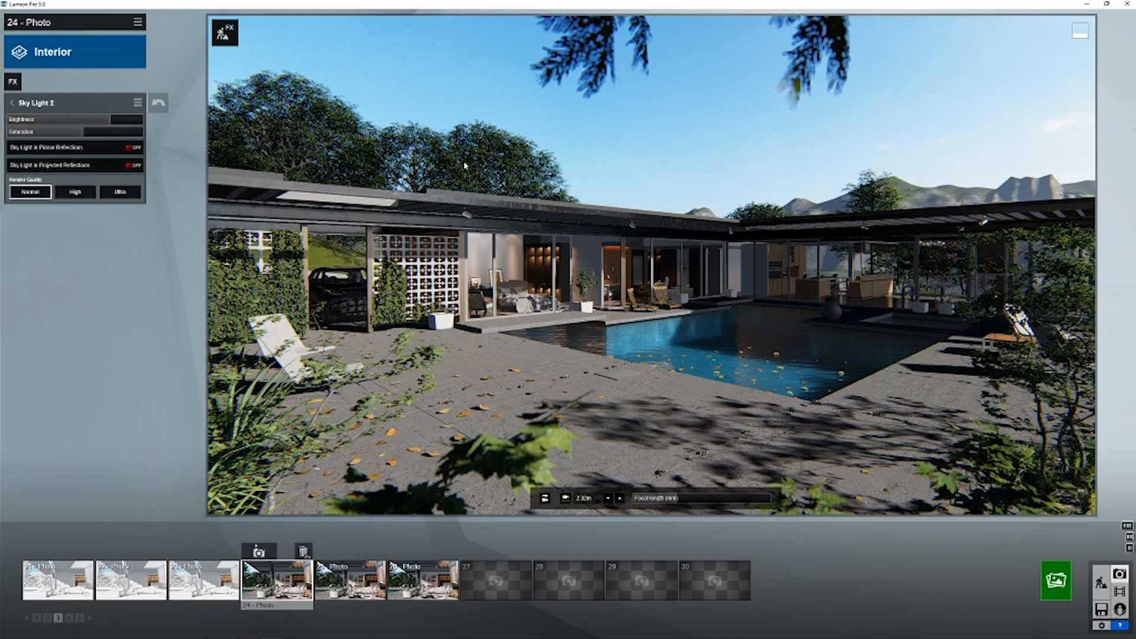
pyautogui.scroll(3, 577, 237)
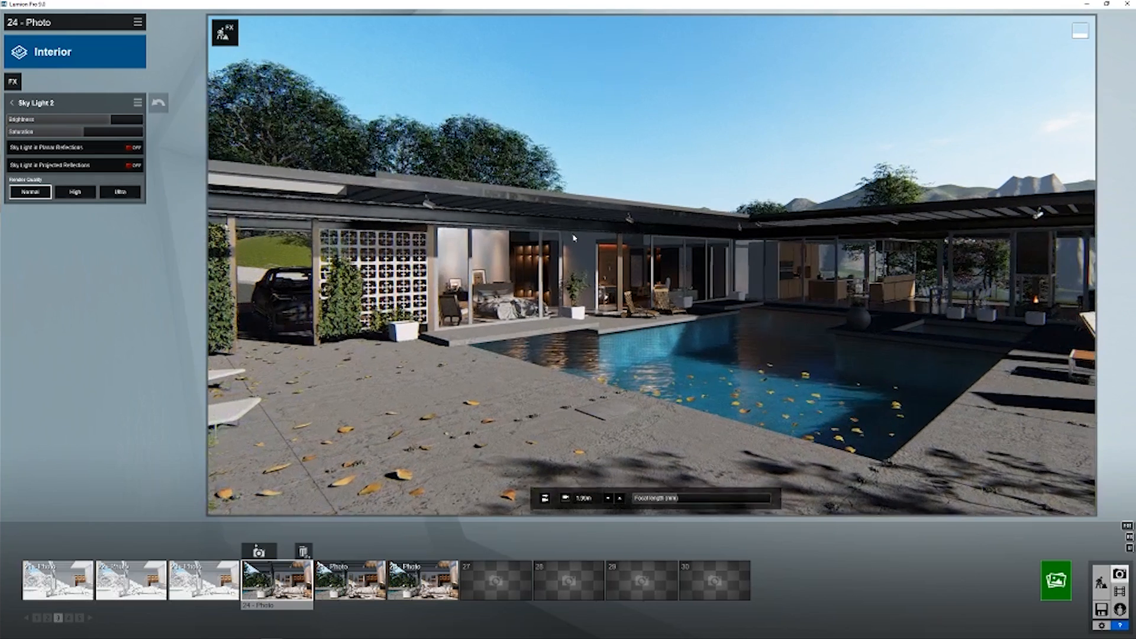
pyautogui.scroll(3, 575, 237)
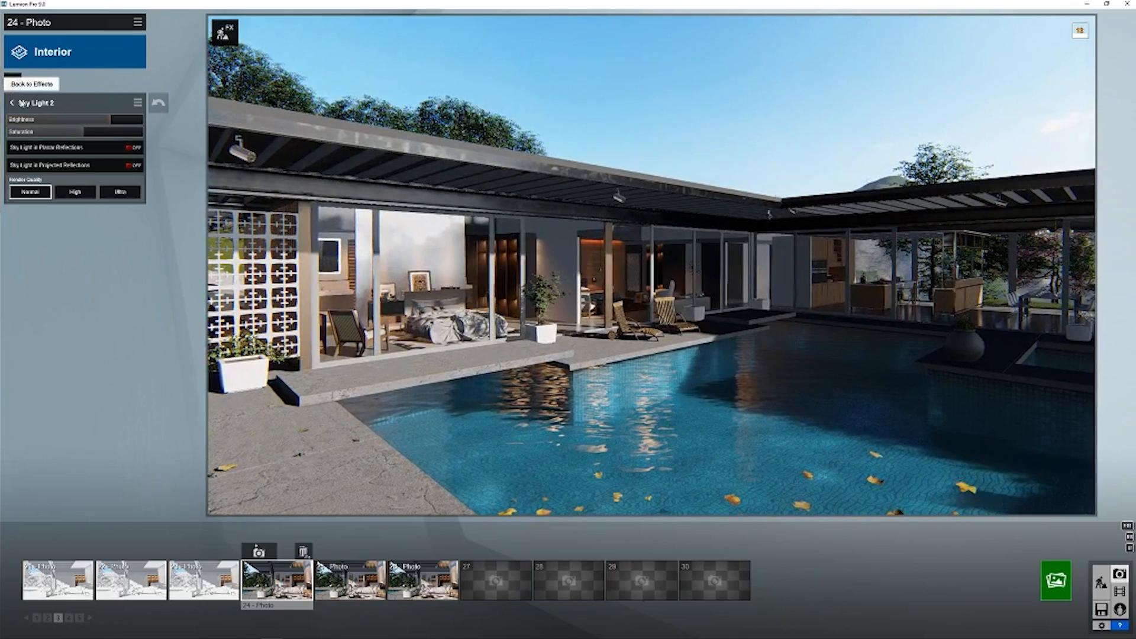
pyautogui.click(22, 103)
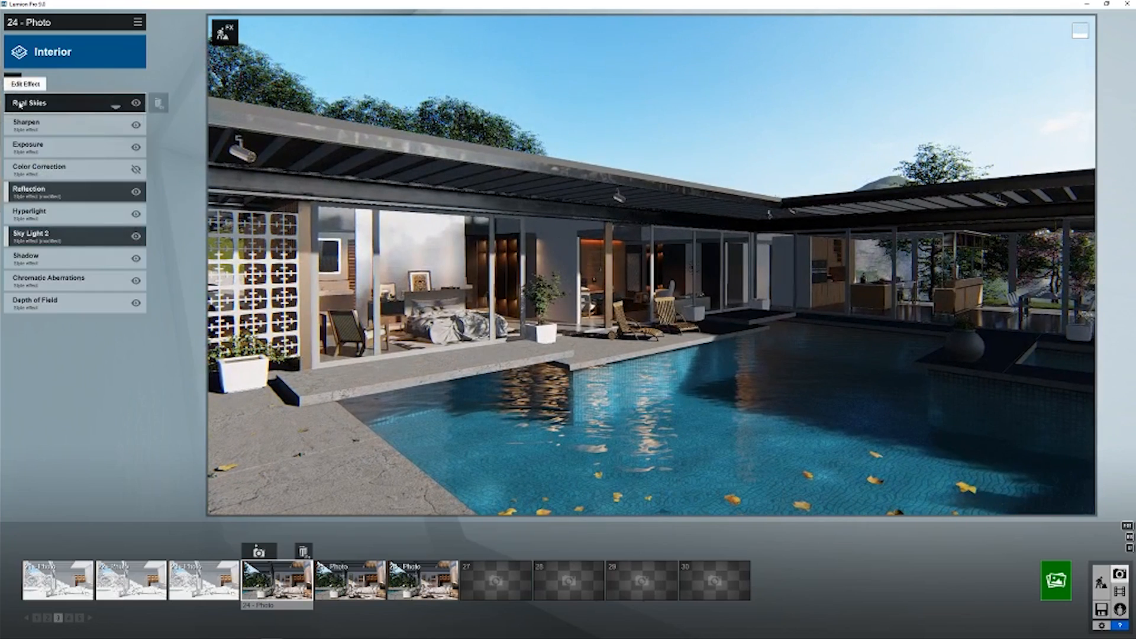
# Examine the bedroom facade head-on from the pool, and pull back to an angled view of the house and pool.
pyautogui.moveTo(533, 225); pyautogui.dragTo(272, 219, button='right')
pyautogui.press('w')
pyautogui.press('w')
pyautogui.press('w')
pyautogui.moveTo(450, 183); pyautogui.dragTo(423, 171, button='right')
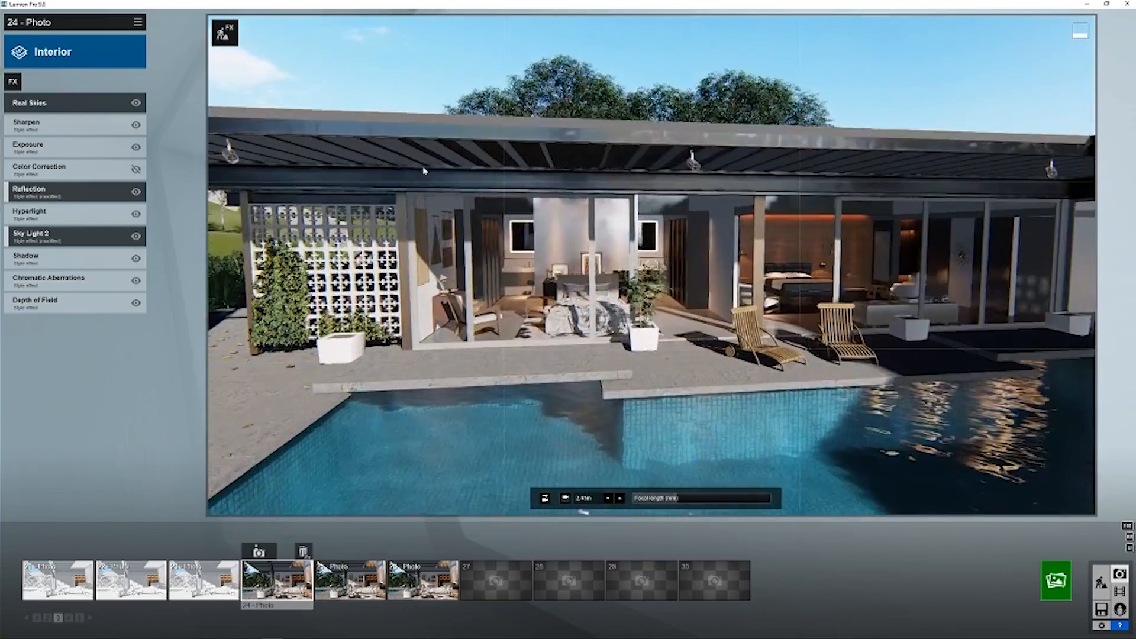
pyautogui.press('q')
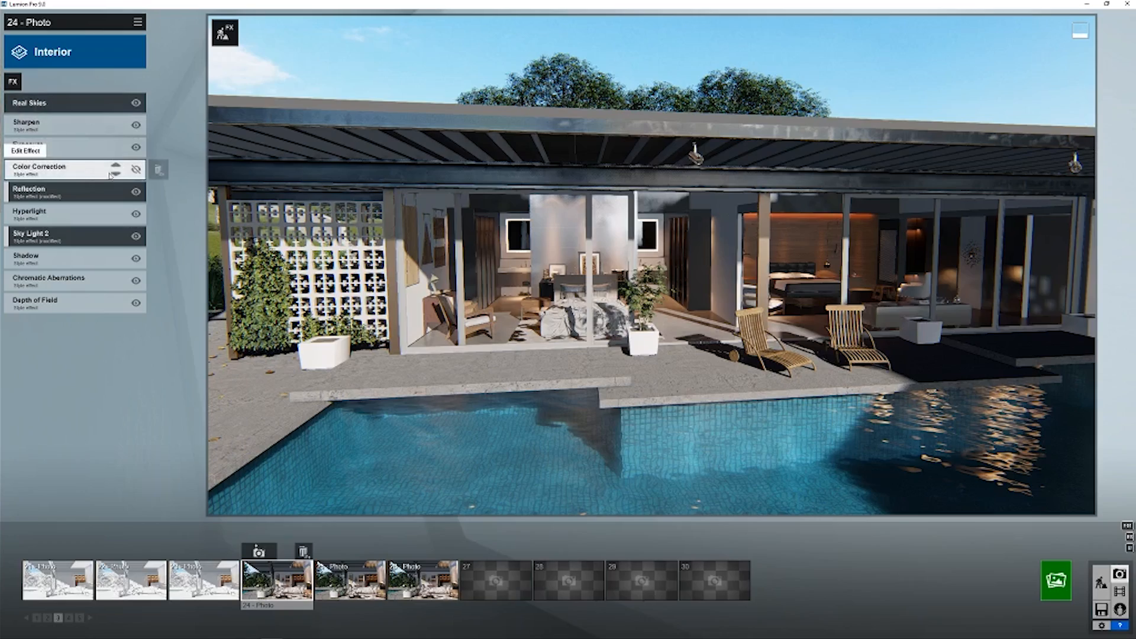
pyautogui.moveTo(449, 296); pyautogui.dragTo(509, 281, button='right')
pyautogui.press('s')
pyautogui.press('w')
pyautogui.moveTo(651, 265); pyautogui.dragTo(790, 267, button='right')
pyautogui.press('s')
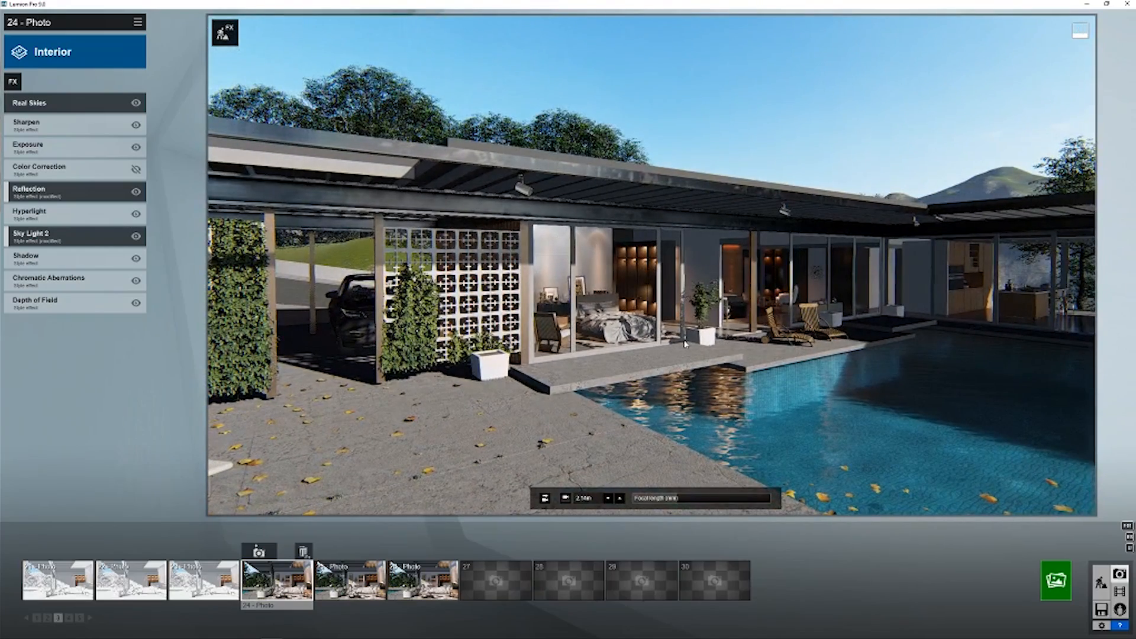
pyautogui.moveTo(652, 265); pyautogui.dragTo(738, 254, button='right')
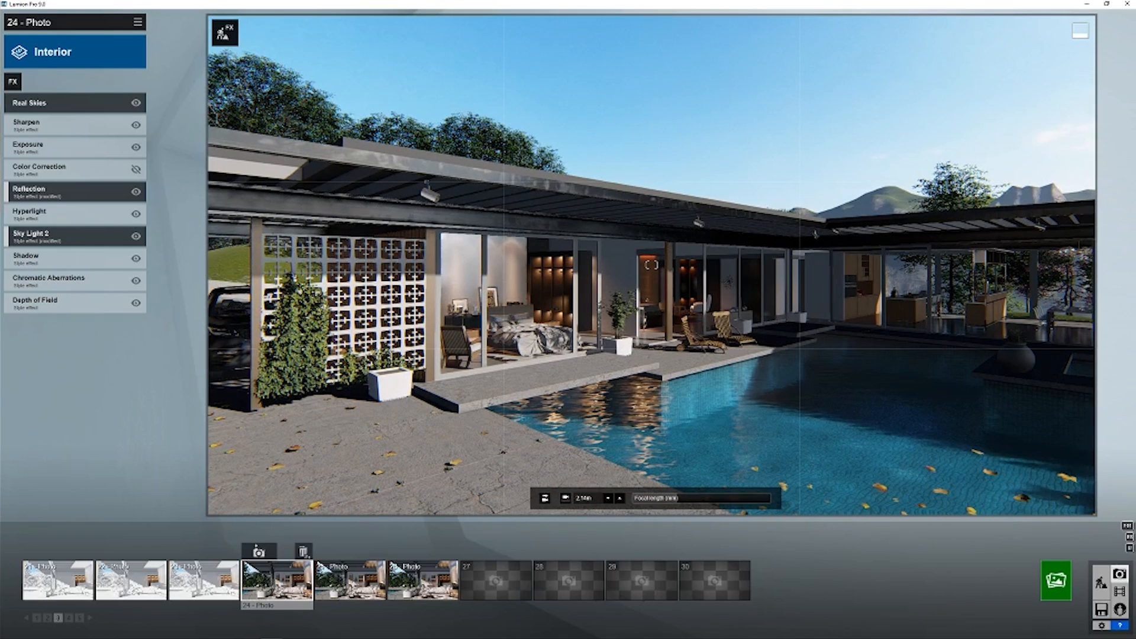
# Lower the Sky Light 2 brightness and try reduced saturation with the camera framed low over the pool terrace.
pyautogui.click(52, 237)
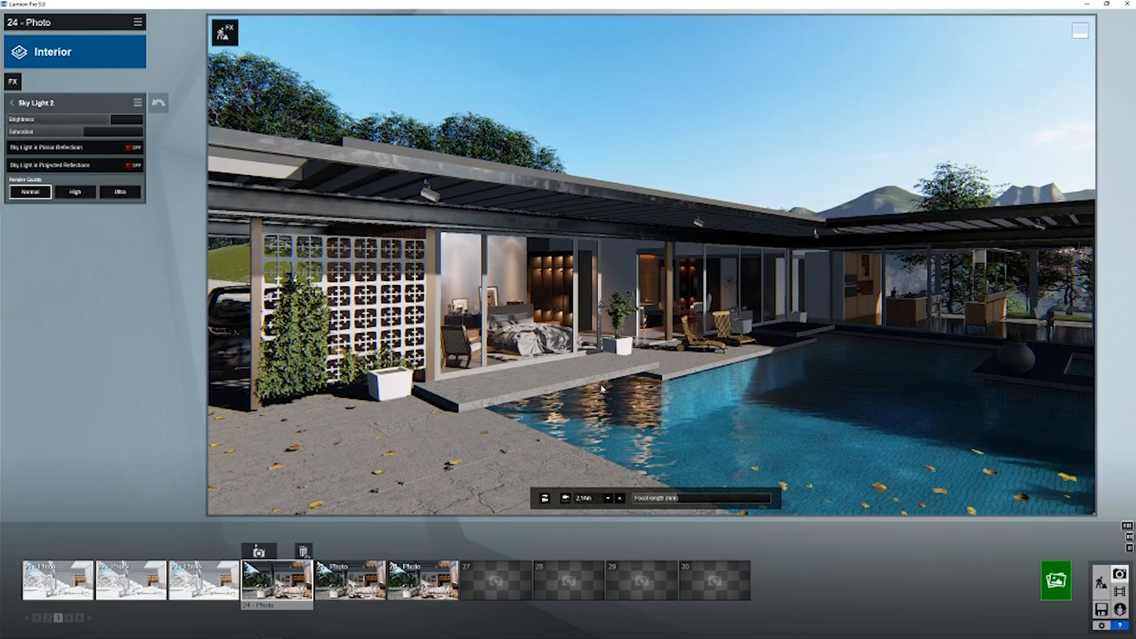
pyautogui.press('e')
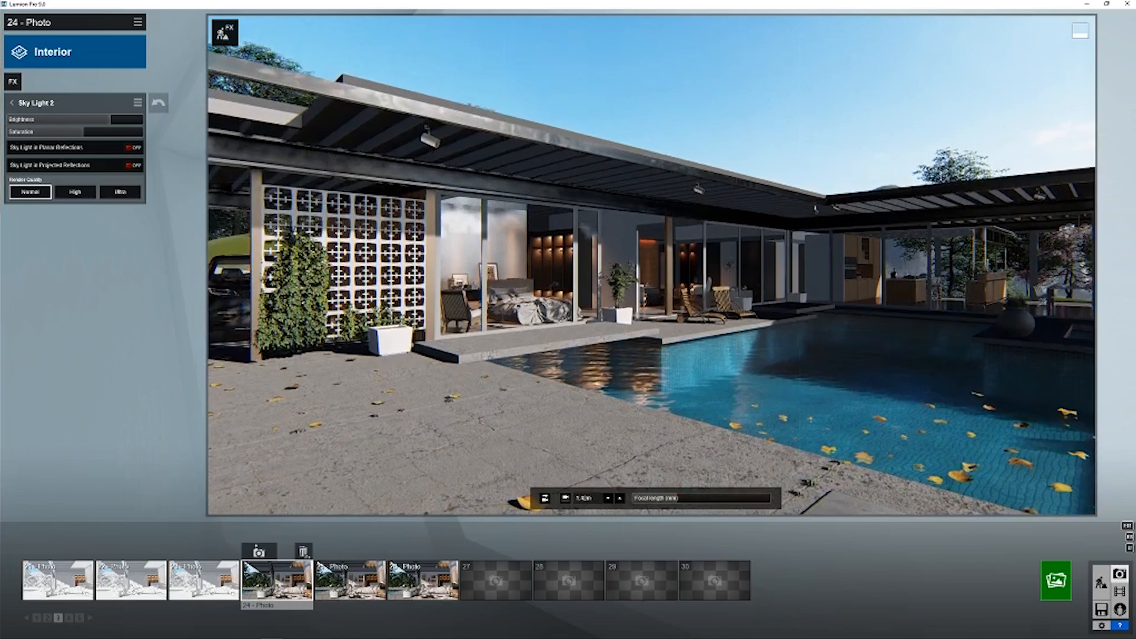
pyautogui.press('d')
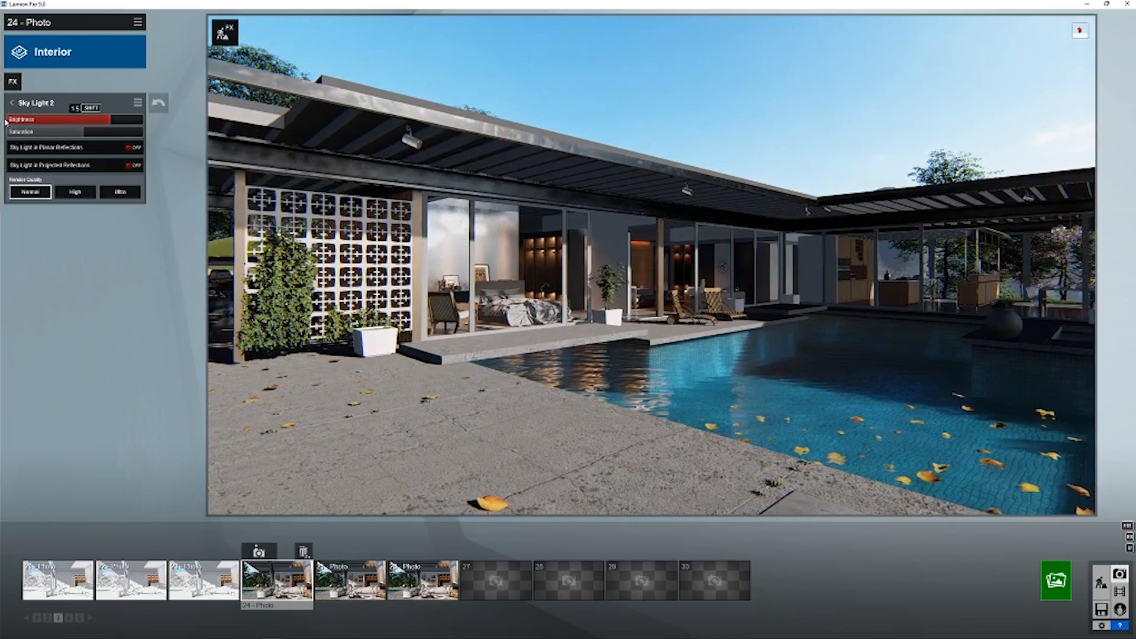
pyautogui.moveTo(101, 121)
pyautogui.mouseDown()
pyautogui.moveTo(59, 120)
pyautogui.moveTo(138, 128)
pyautogui.moveTo(19, 129)
pyautogui.moveTo(120, 132)
pyautogui.mouseUp()
pyautogui.moveTo(84, 134); pyautogui.dragTo(9, 135)
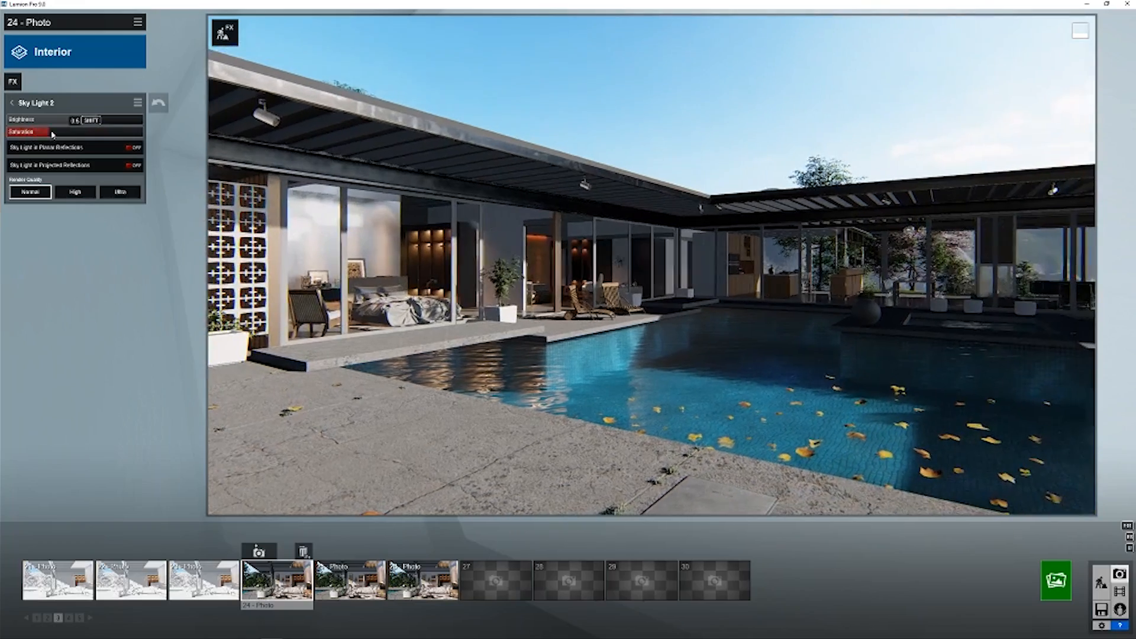
pyautogui.moveTo(59, 134); pyautogui.dragTo(75, 134)
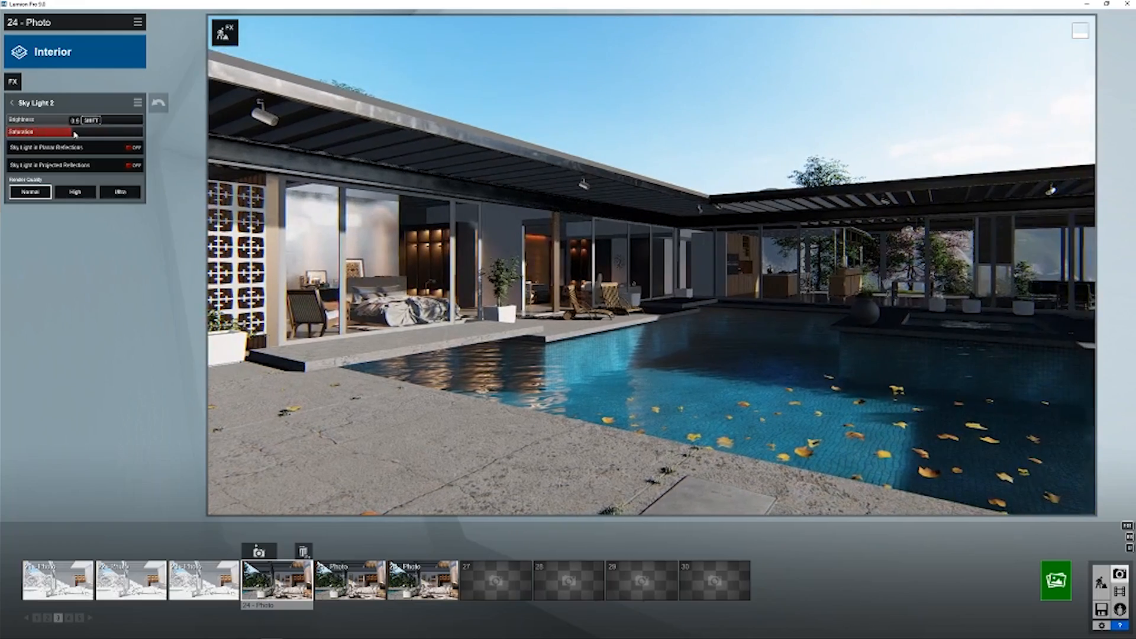
# Reframe the pool courtyard from farther back and raise the Sky Light 2 saturation close to its maximum.
pyautogui.press('s')
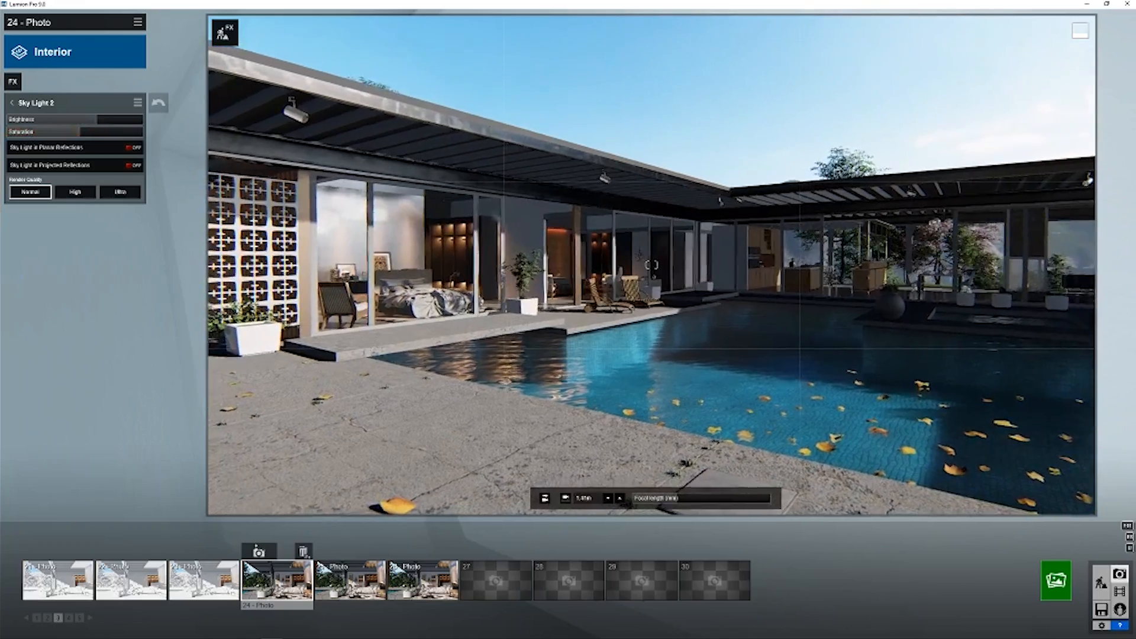
pyautogui.press('d')
pyautogui.press('w')
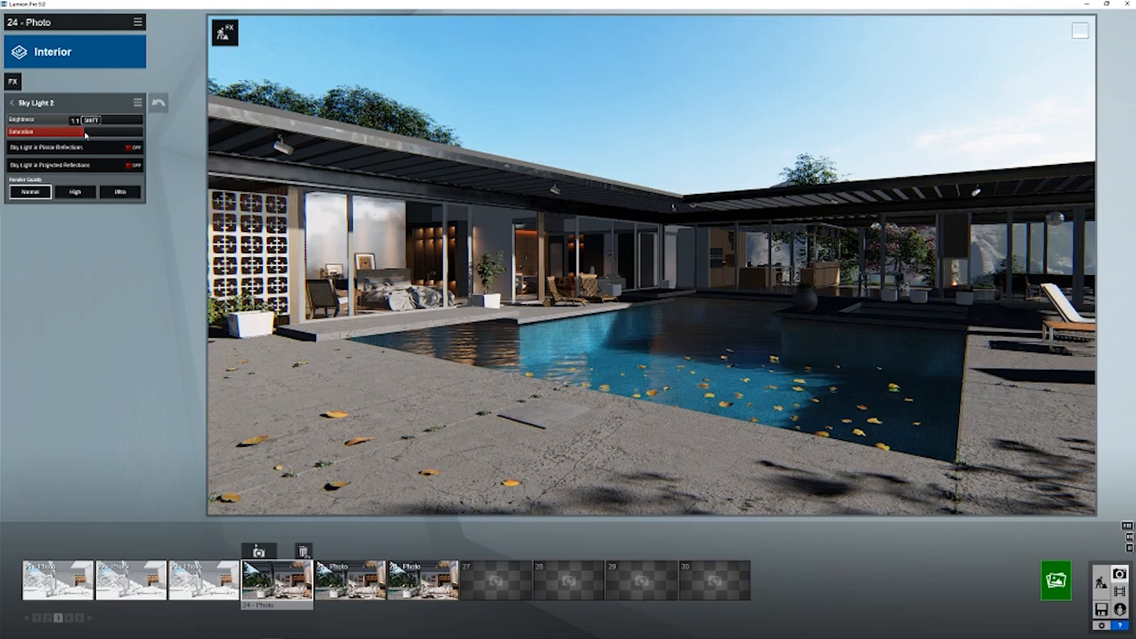
pyautogui.moveTo(92, 136); pyautogui.dragTo(130, 141)
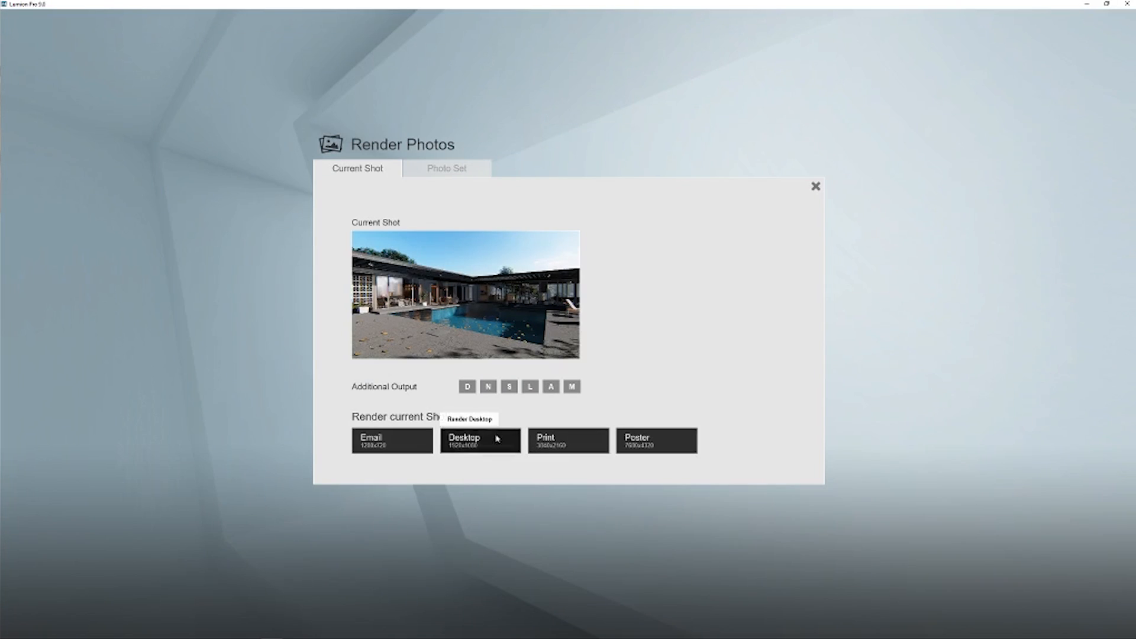
# Render the current pool shot at Desktop size (1920x1080) and save it as "tt".
pyautogui.click(497, 437)
pyautogui.write('tt')
pyautogui.press('Return')
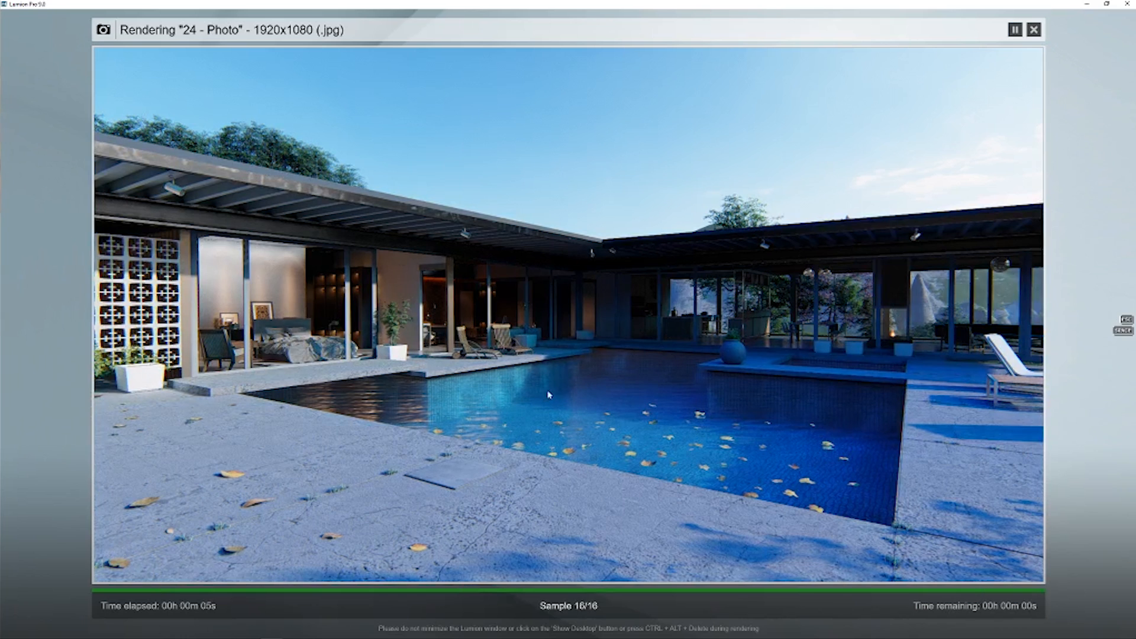
# Close the finished render, lower the Sky Light 2 saturation, and pull the camera back to show more of the pool terrace.
pyautogui.click(962, 576)
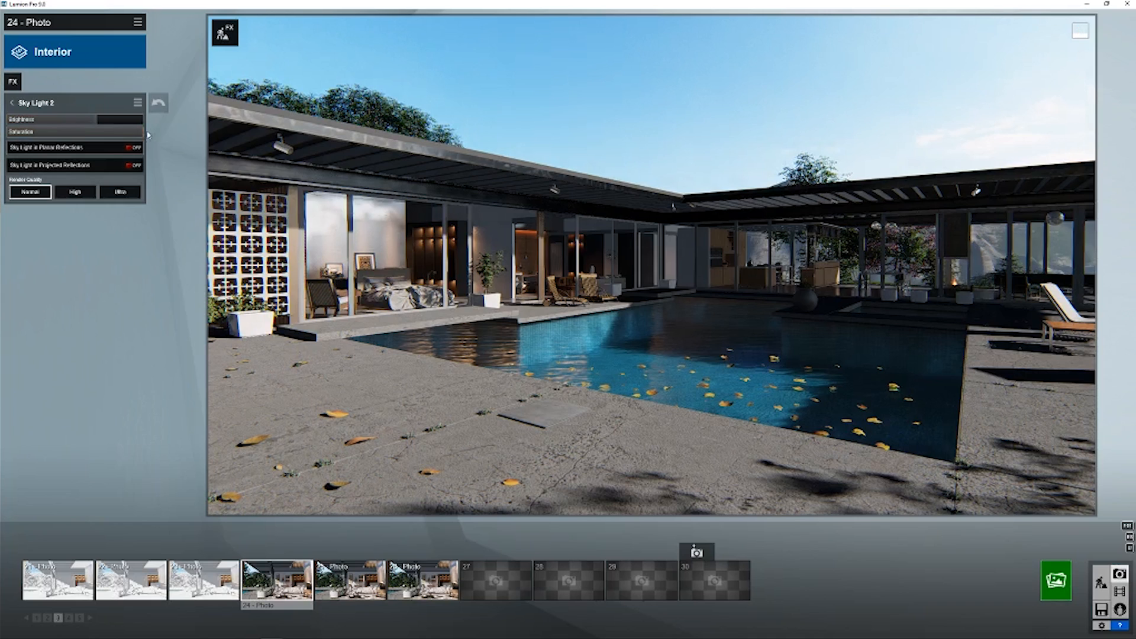
pyautogui.moveTo(135, 136); pyautogui.dragTo(89, 141)
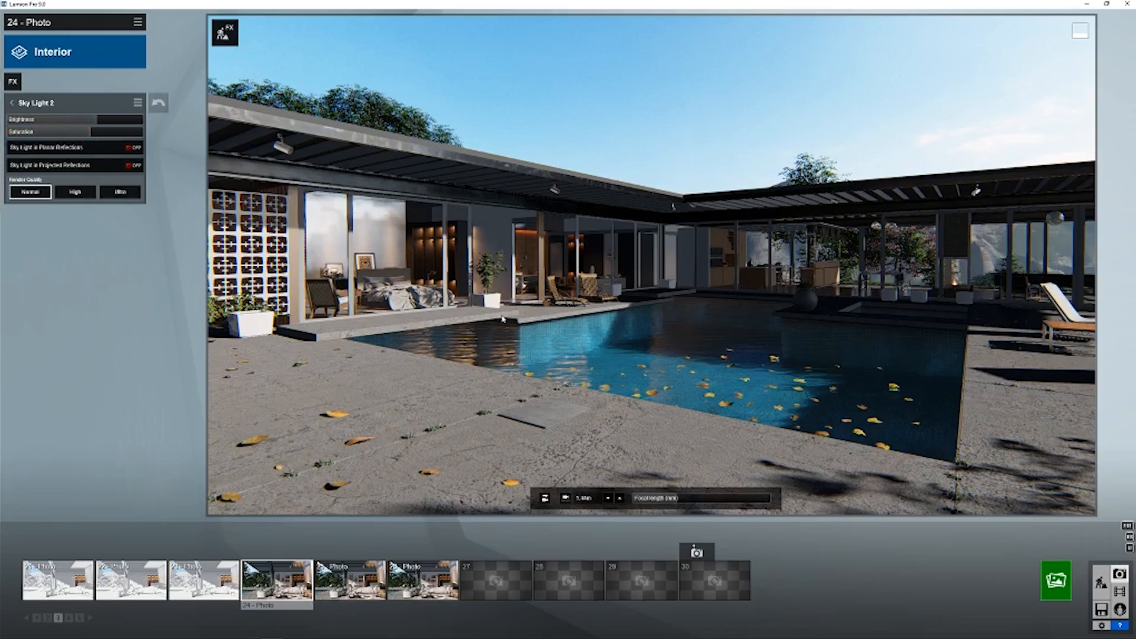
pyautogui.moveTo(511, 307)
pyautogui.mouseDown(button='right')
pyautogui.moveTo(465, 305)
pyautogui.moveTo(508, 307)
pyautogui.mouseUp(button='right')
pyautogui.press('s')
pyautogui.press('w')
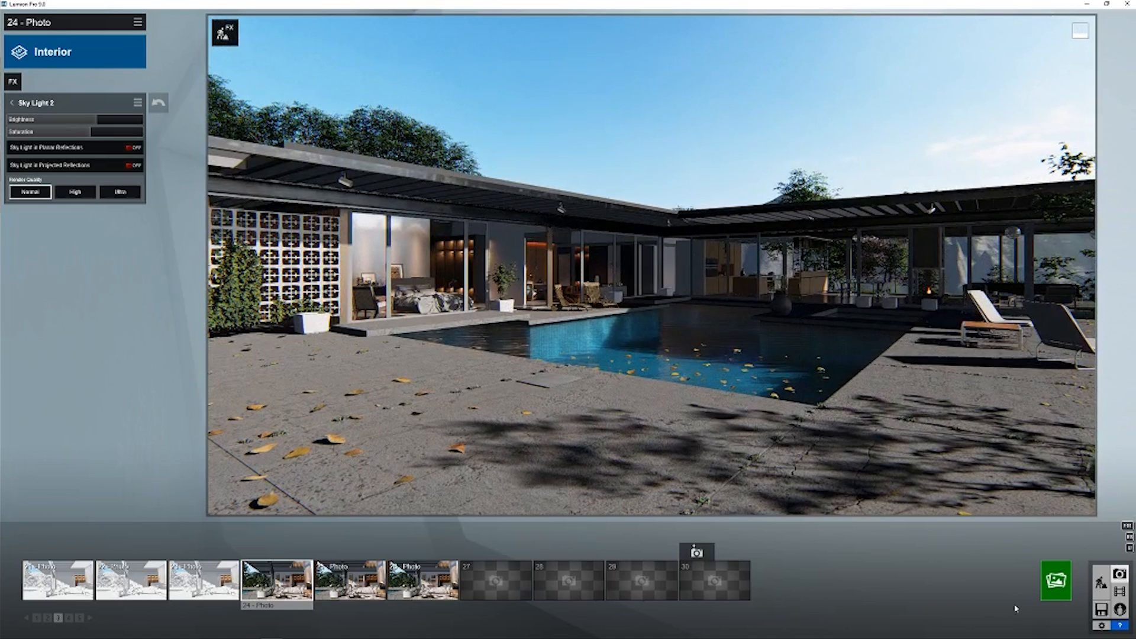
# Record a new movie clip in the first slot with camera keyframes of the current pool courtyard view, and save it.
pyautogui.click(1120, 591)
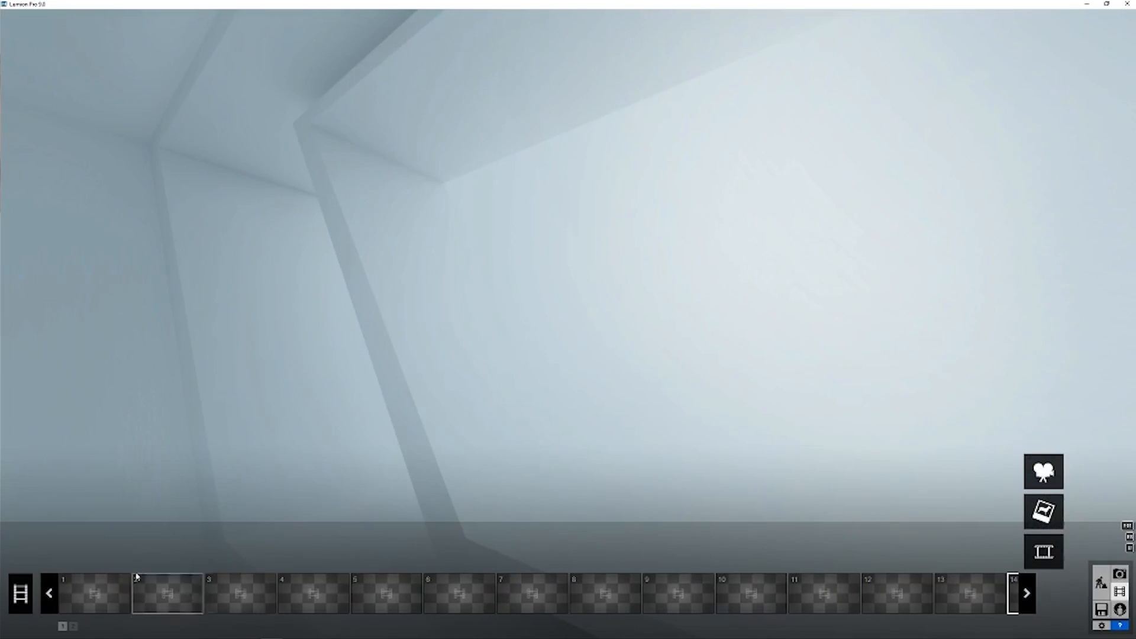
pyautogui.click(84, 583)
pyautogui.click(88, 473)
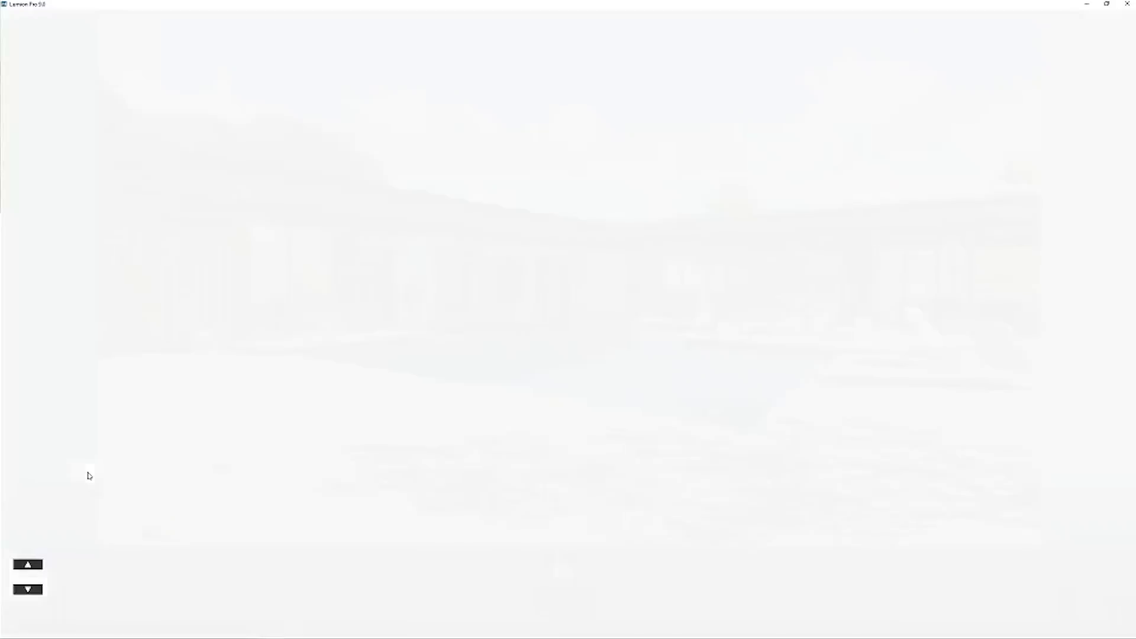
pyautogui.click(563, 569)
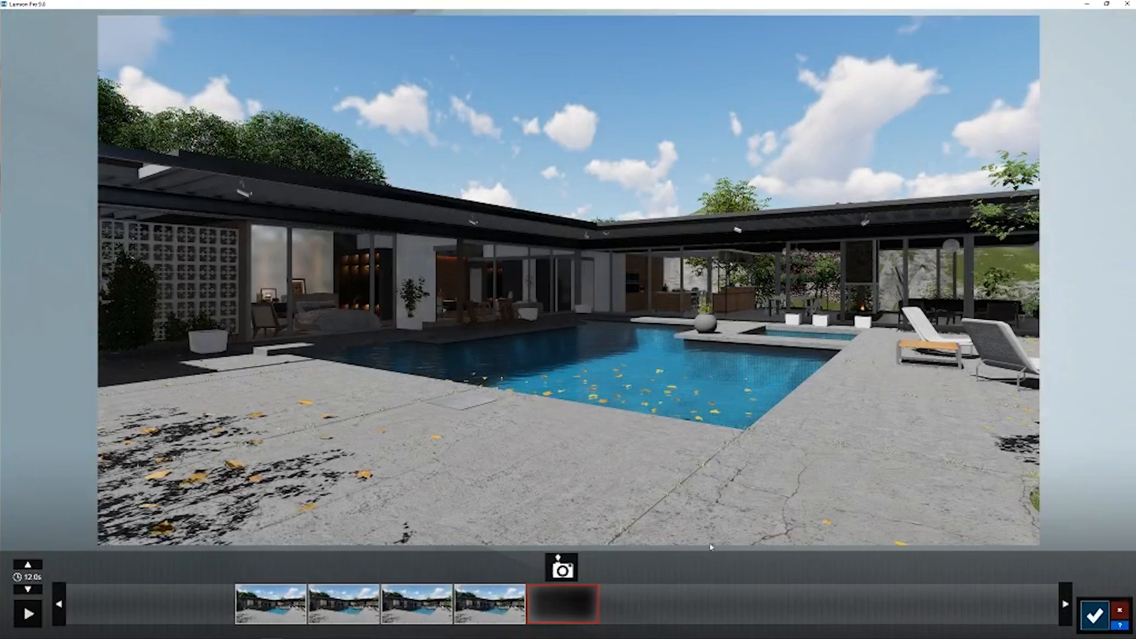
pyautogui.click(1094, 615)
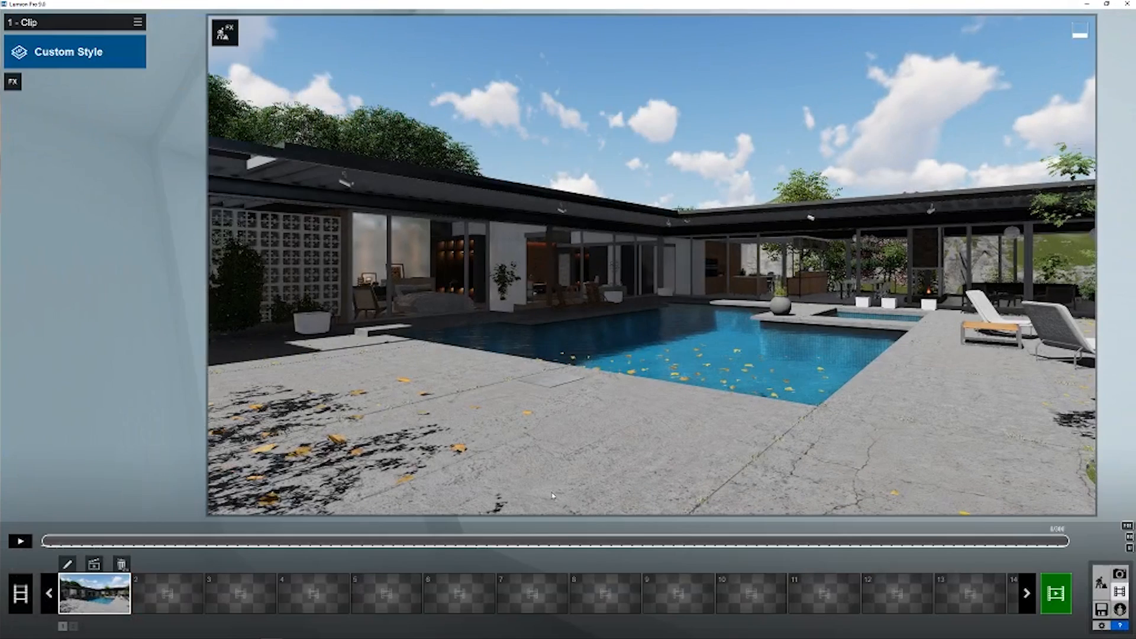
# Review the clip's entire-clip, current-shot and image-sequence render options, and set the image sequence frame range to Keyframes.
pyautogui.click(94, 565)
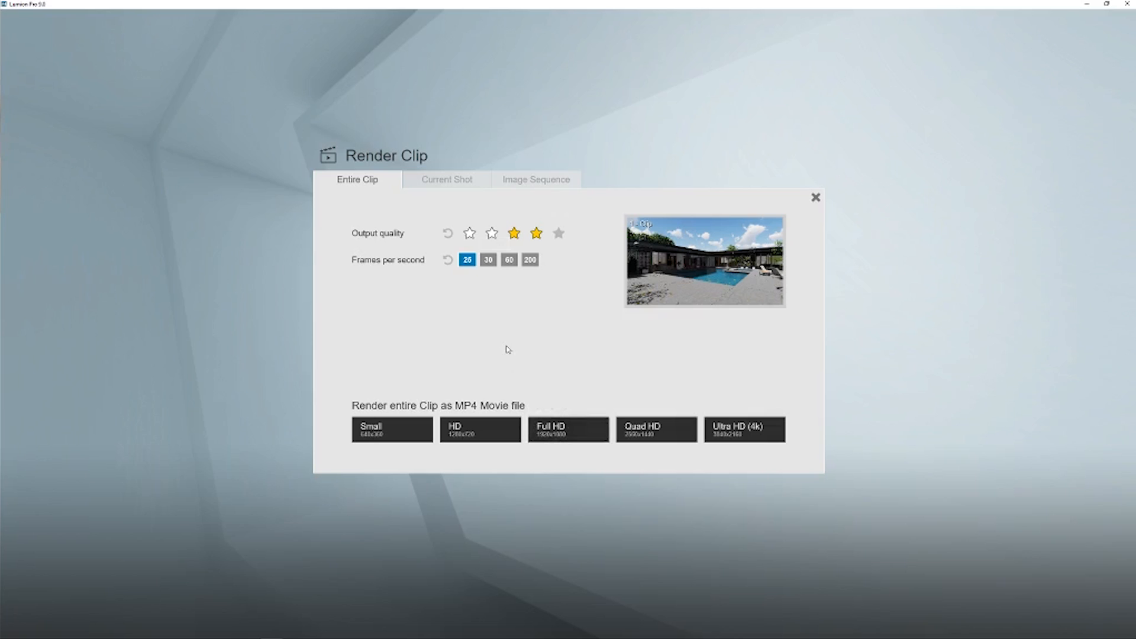
pyautogui.click(439, 180)
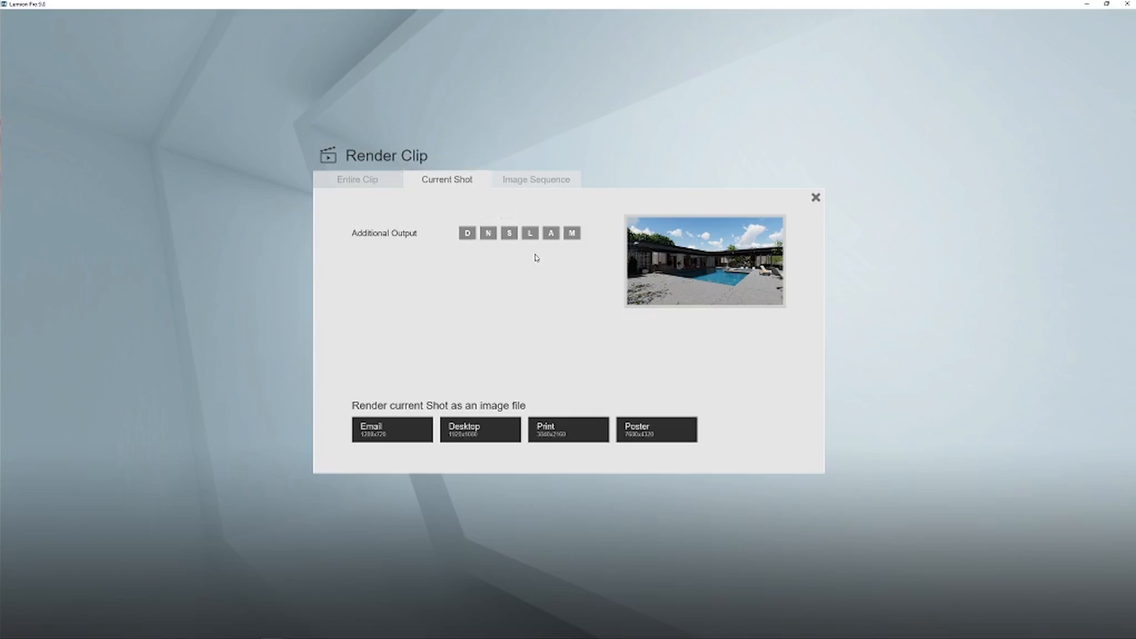
pyautogui.click(534, 180)
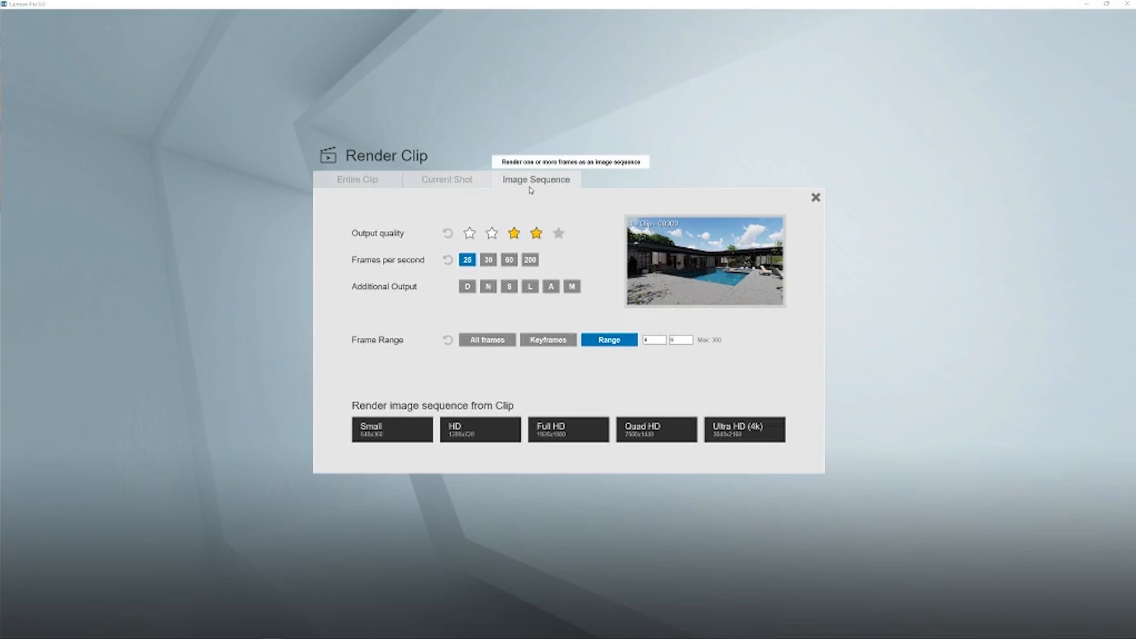
pyautogui.click(654, 341)
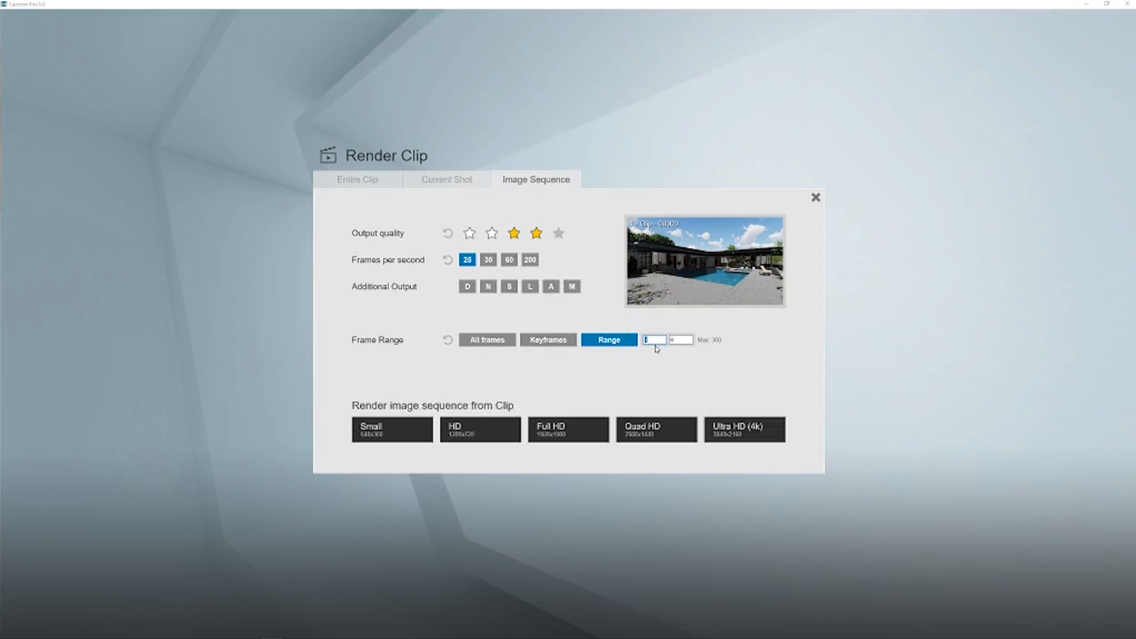
pyautogui.click(563, 340)
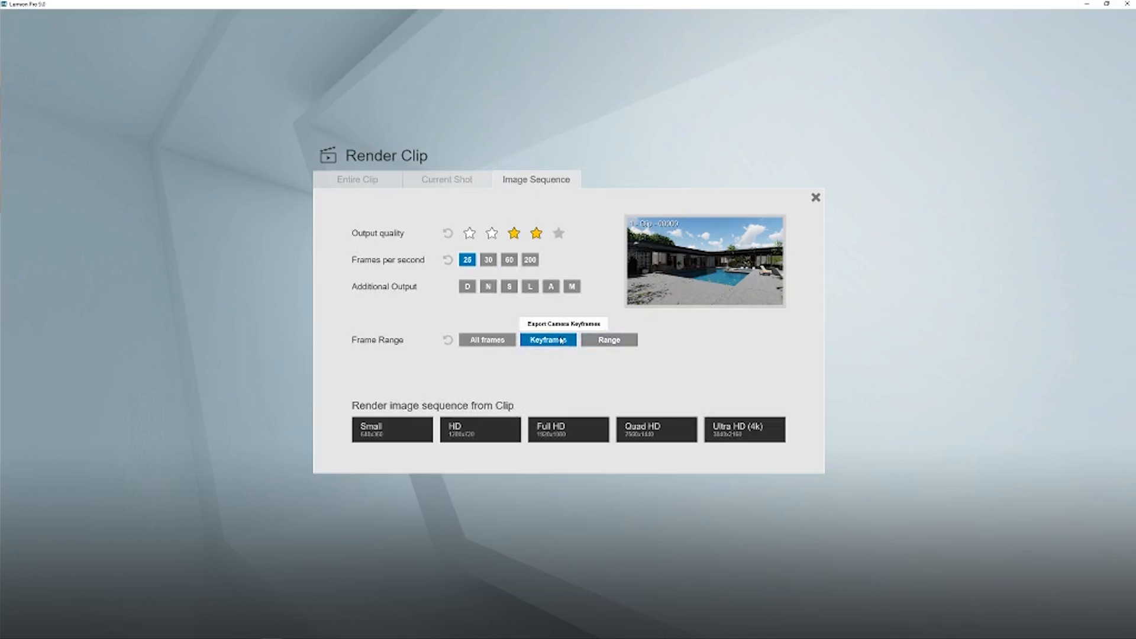
pyautogui.click(818, 198)
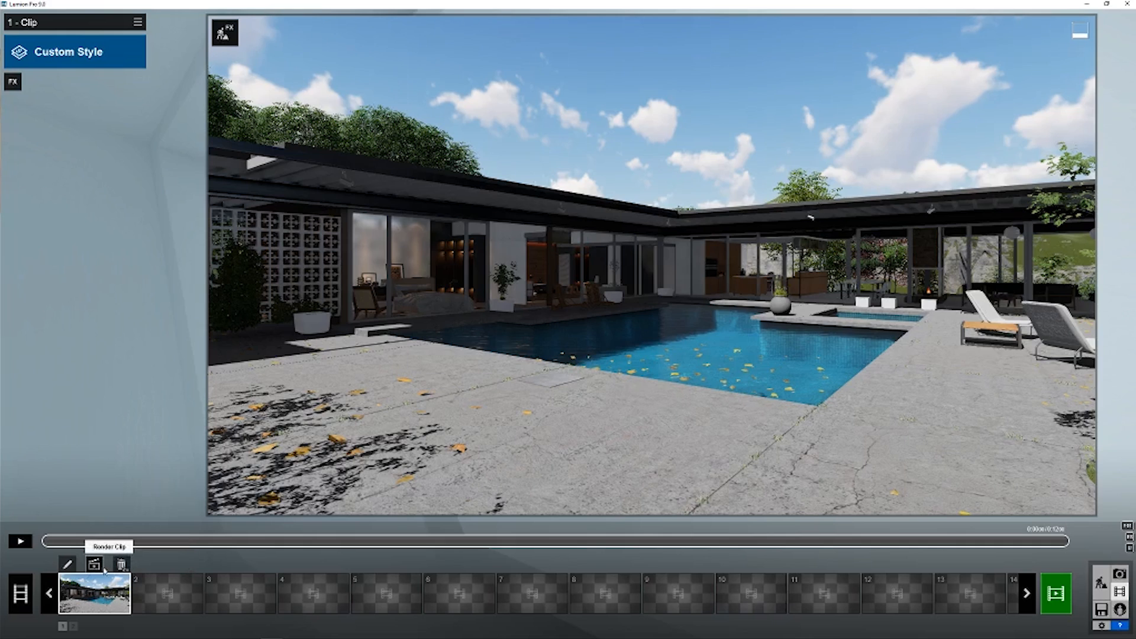
# Edit the clip by raising the camera above the roof for the last keyframe, and update the third keyframe from an elevated view.
pyautogui.click(67, 564)
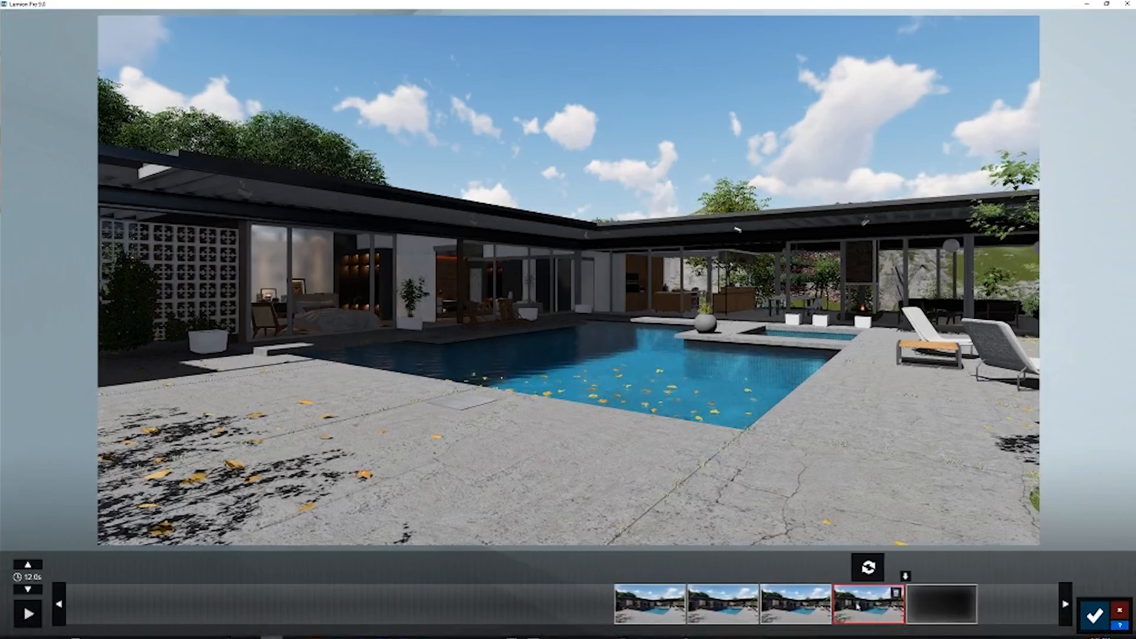
pyautogui.press('q')
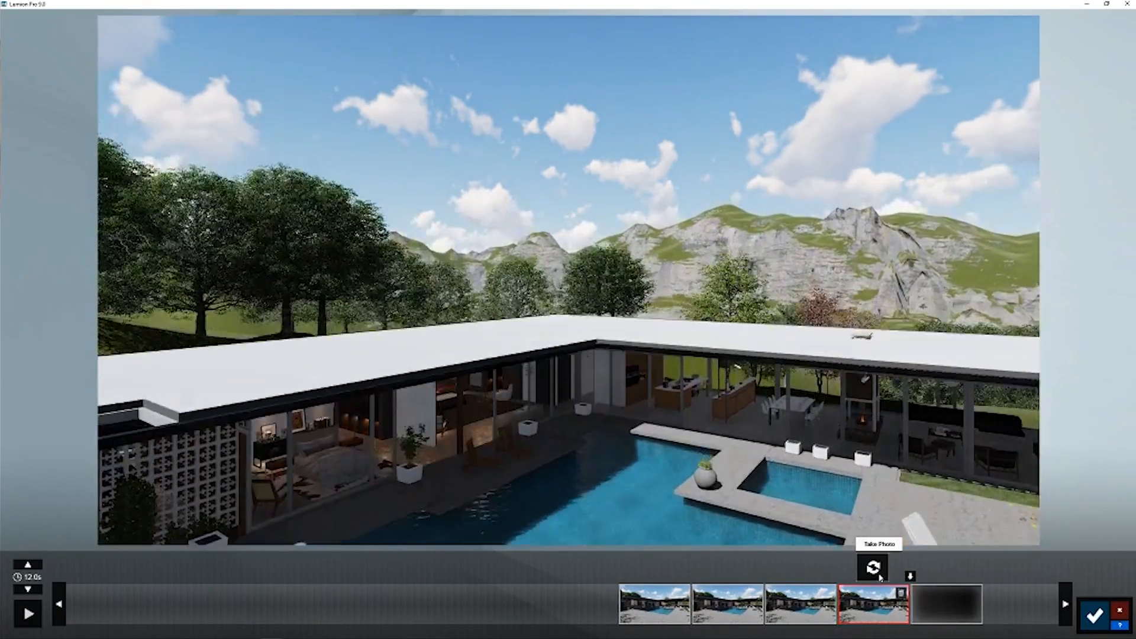
pyautogui.click(873, 578)
pyautogui.click(820, 606)
pyautogui.click(800, 567)
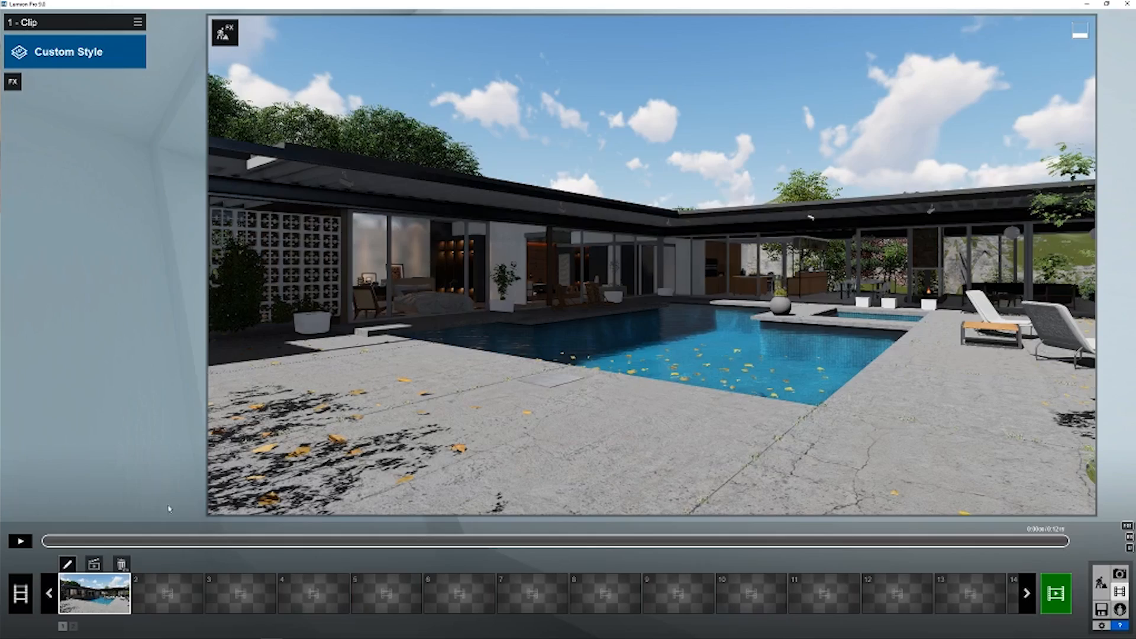
# Preview the camera move, and render the clip's keyframes as a Full HD (1920x1080) image sequence at three-star output quality.
pyautogui.moveTo(59, 542); pyautogui.dragTo(736, 546)
pyautogui.click(94, 564)
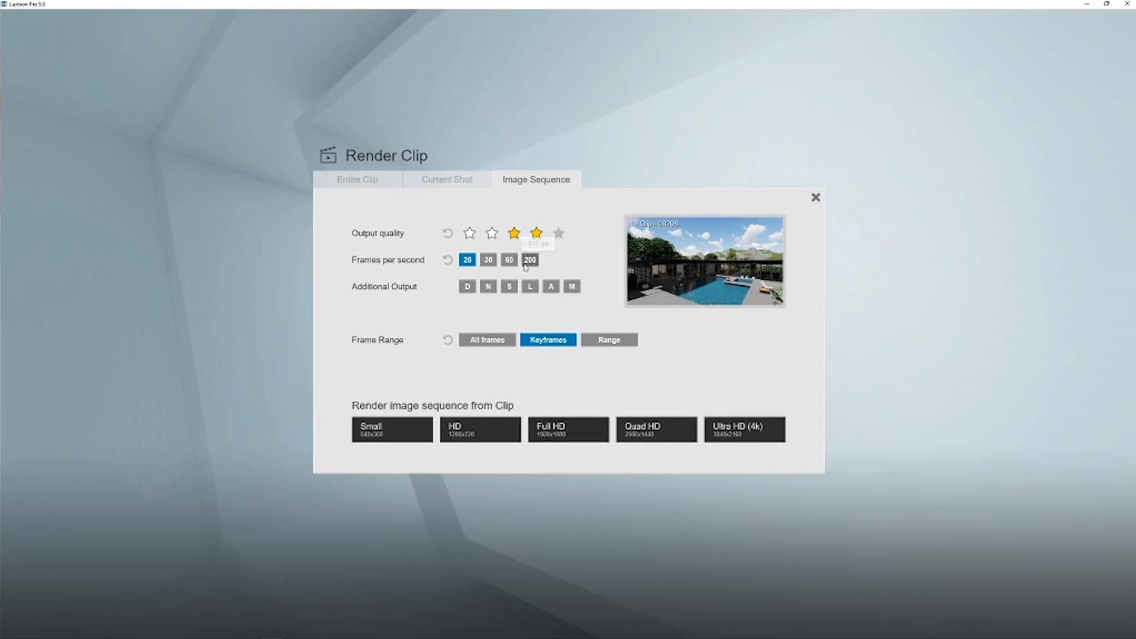
pyautogui.click(514, 232)
pyautogui.click(551, 427)
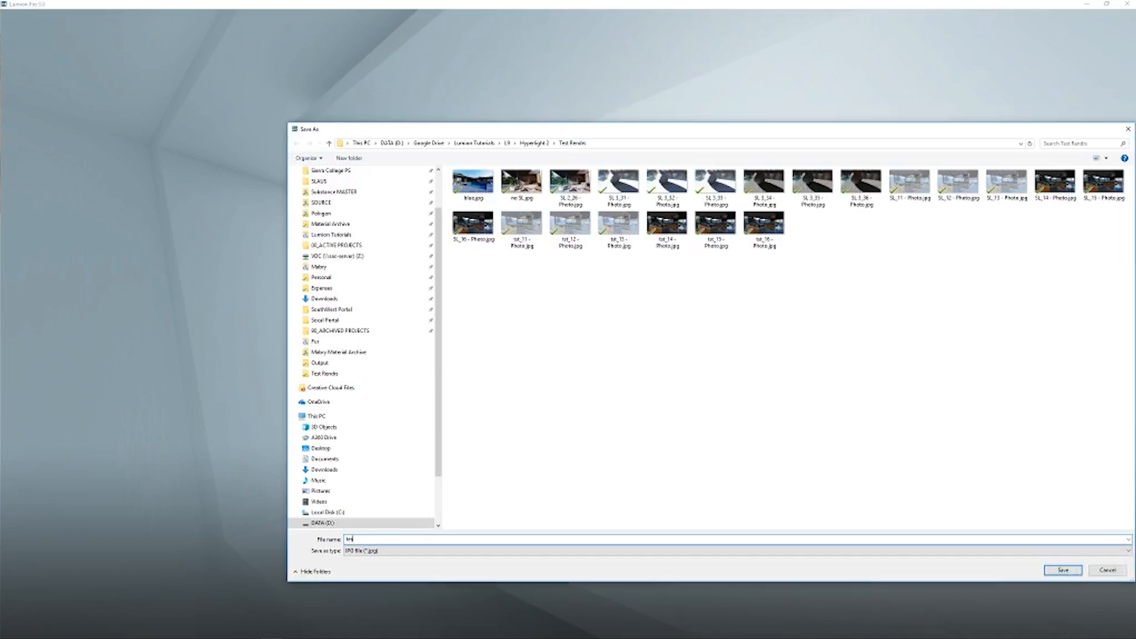
pyautogui.press('Return')
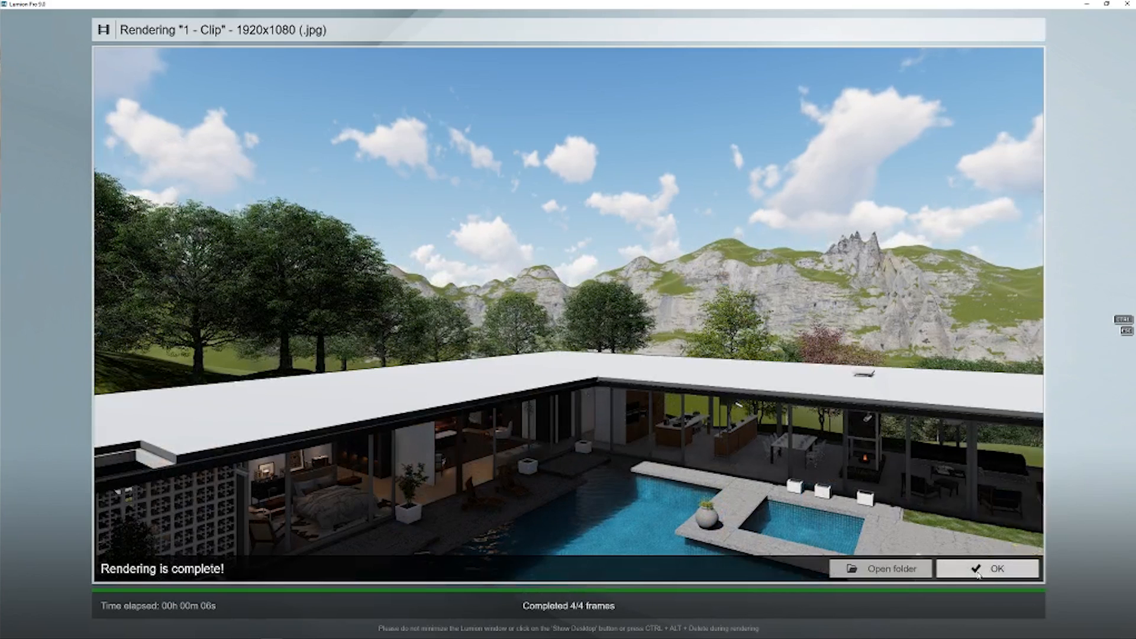
pyautogui.click(974, 570)
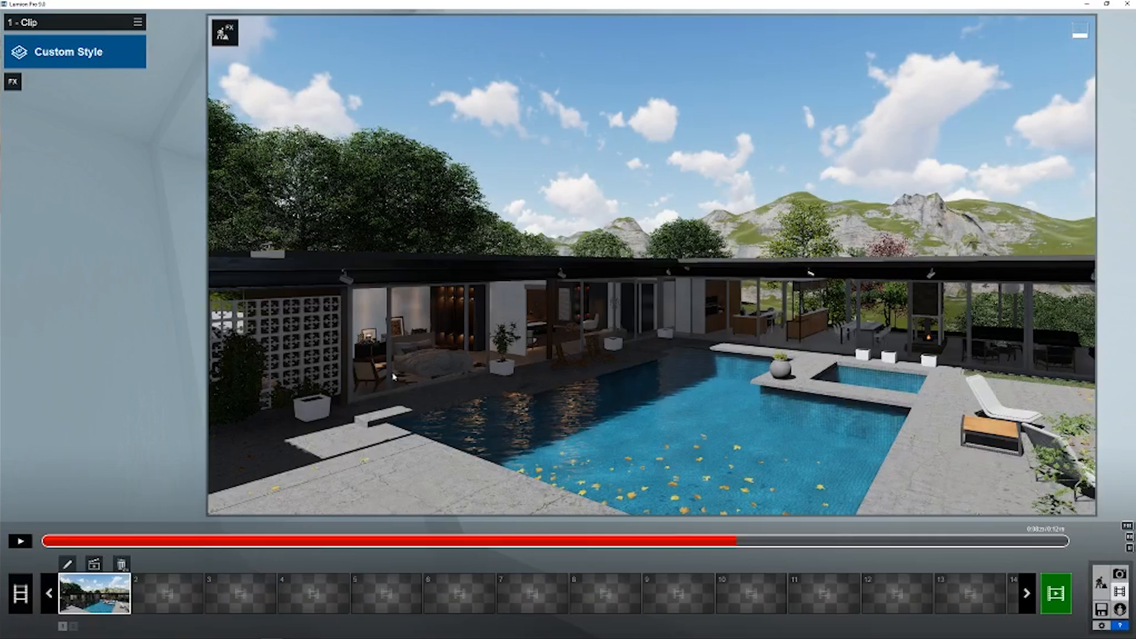
# Return the clip to its first frame and add a Color Correction effect with its temperature raised to about 0.5.
pyautogui.moveTo(284, 543); pyautogui.dragTo(669, 536)
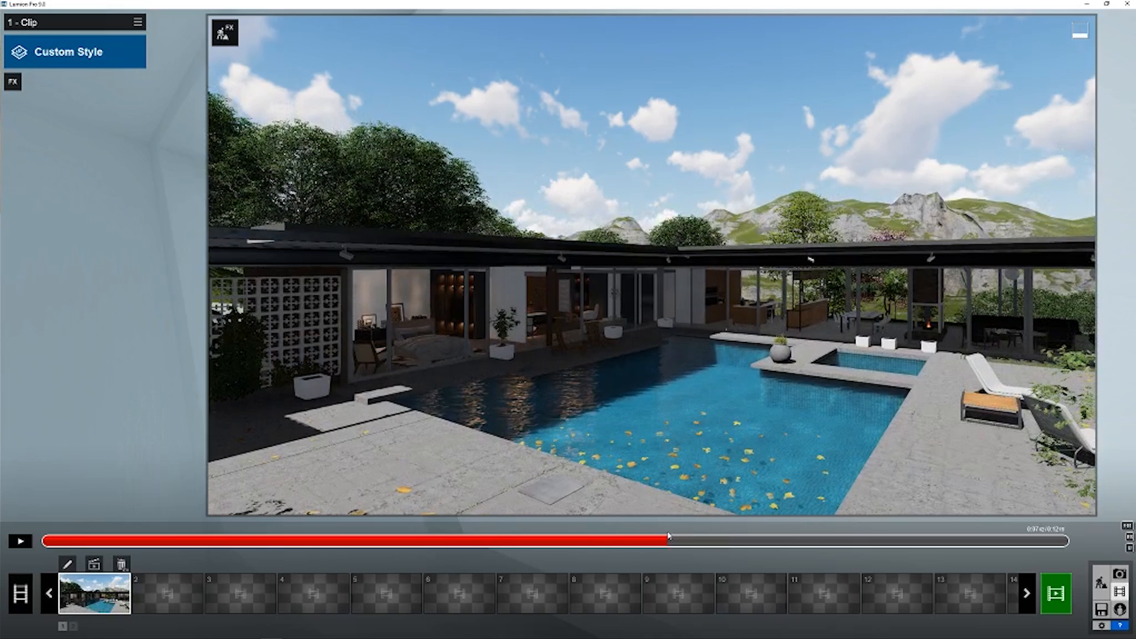
pyautogui.click(45, 541)
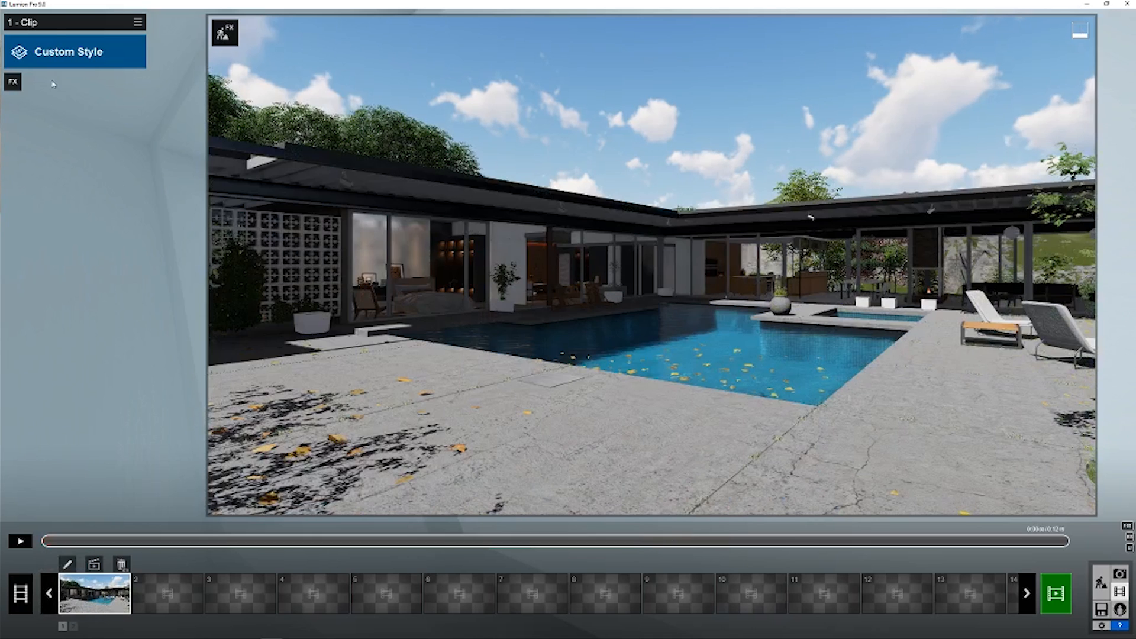
pyautogui.click(13, 82)
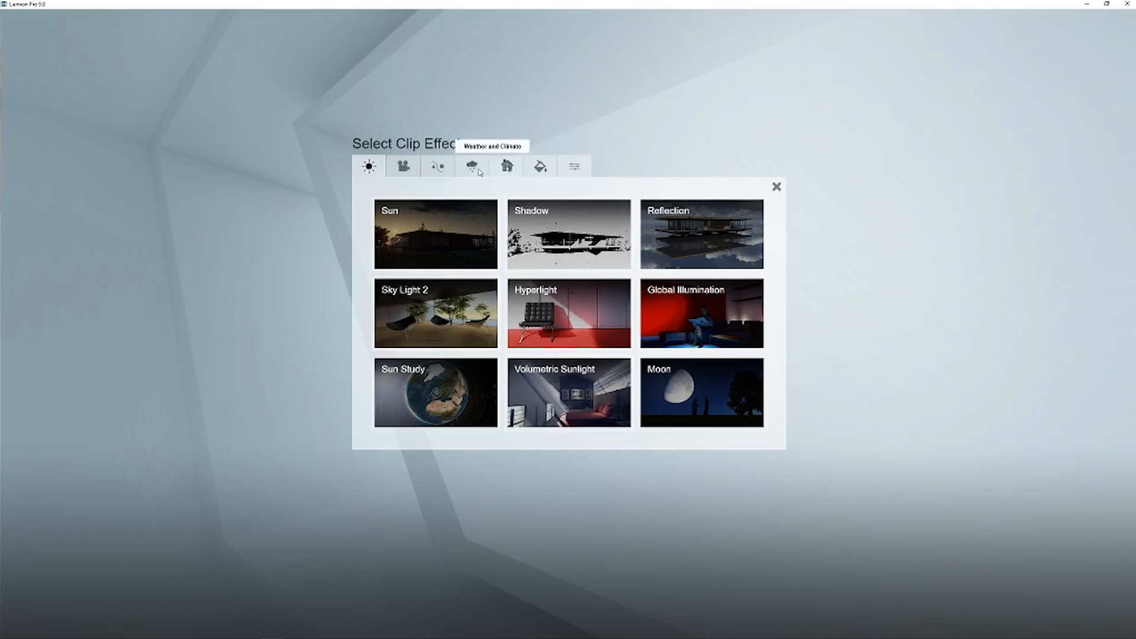
pyautogui.click(506, 166)
pyautogui.click(540, 166)
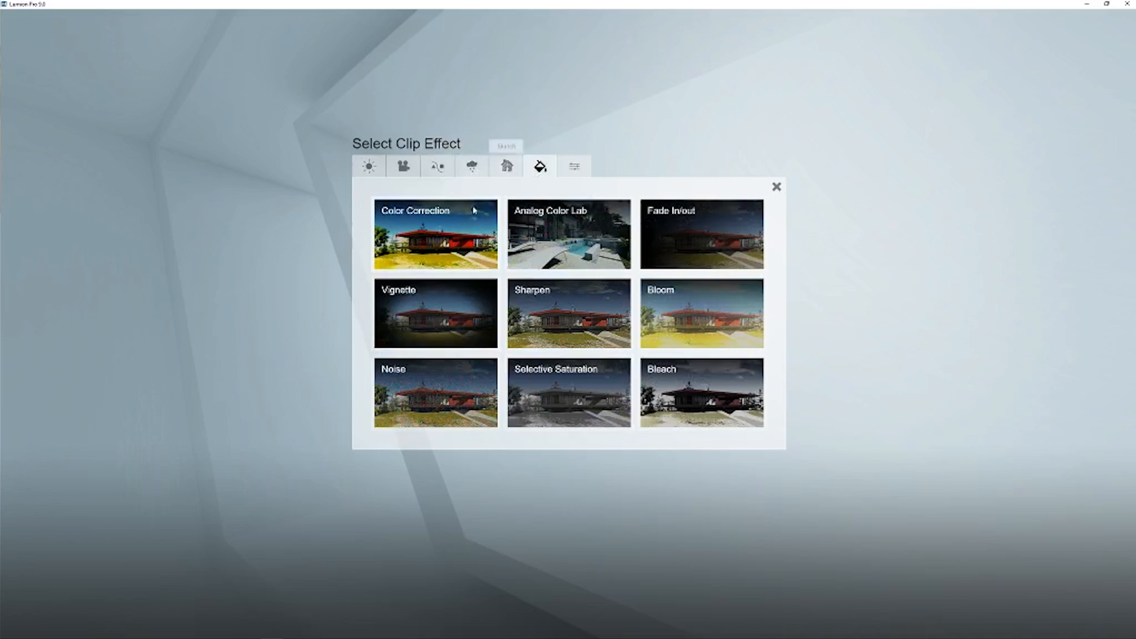
pyautogui.click(435, 234)
pyautogui.moveTo(90, 120); pyautogui.dragTo(104, 123)
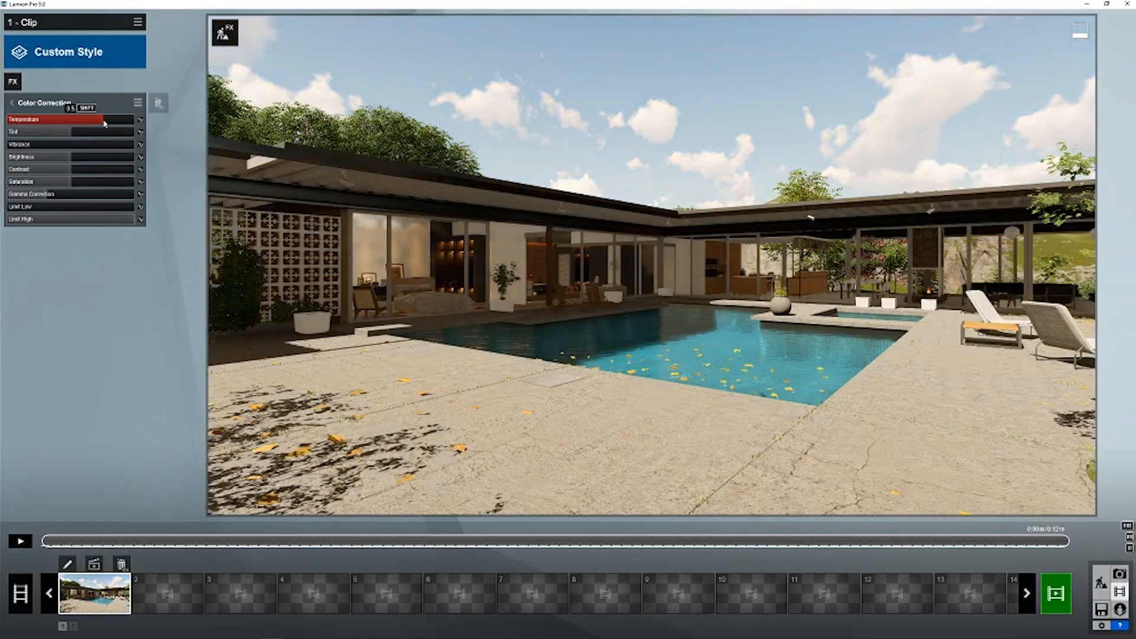
# Add a Sky Light 2 effect to the clip with High render quality and saturation raised to about 1.6.
pyautogui.click(13, 82)
pyautogui.click(369, 167)
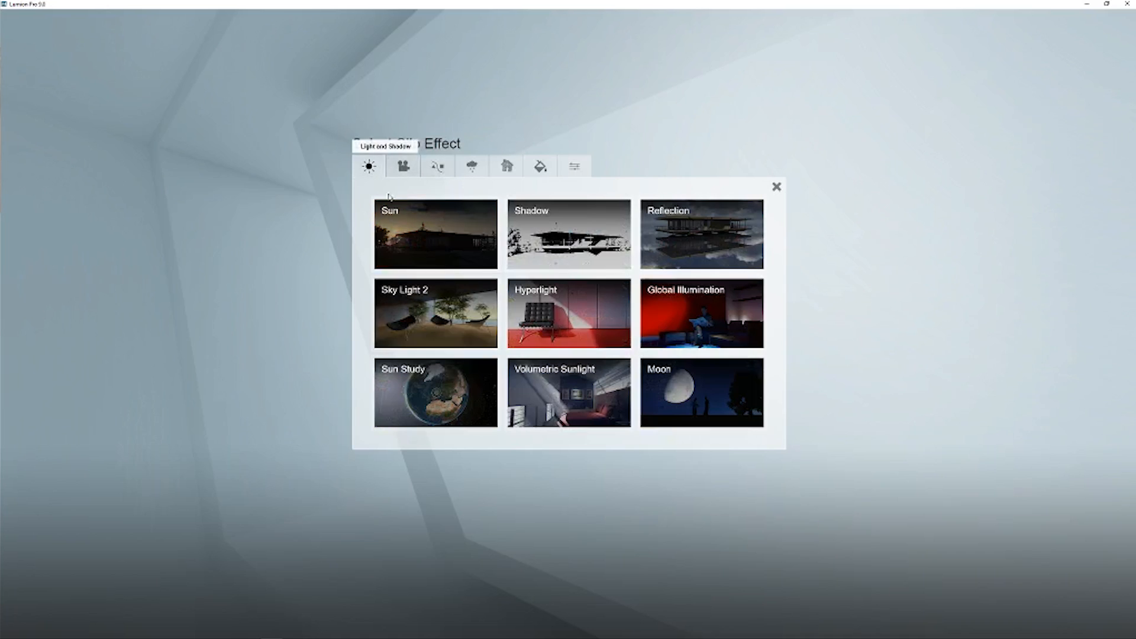
pyautogui.click(447, 313)
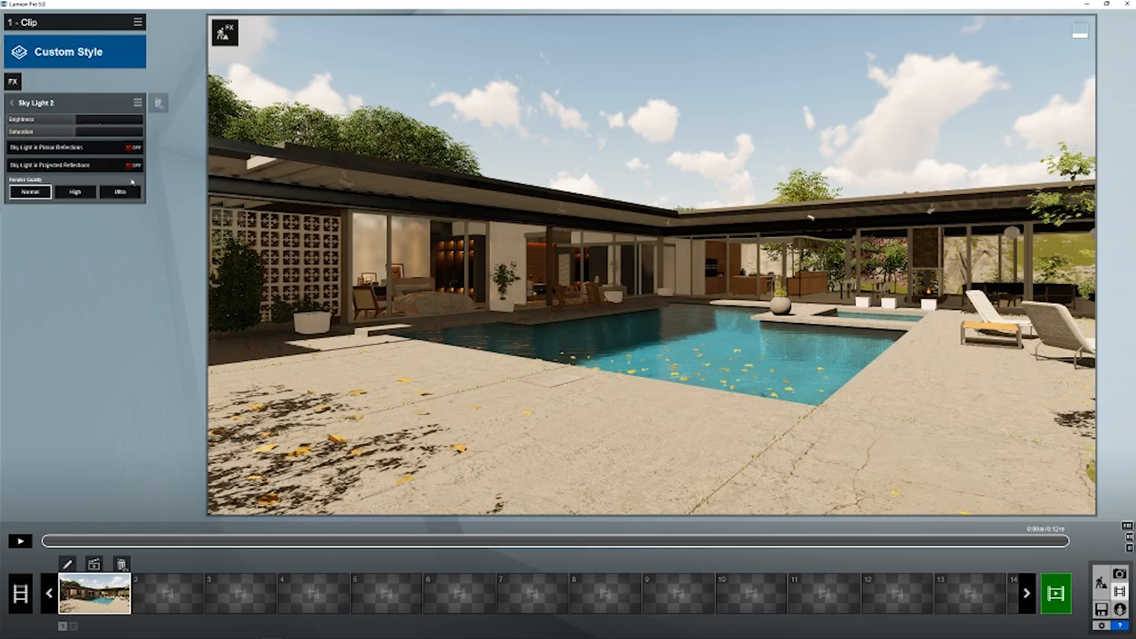
pyautogui.click(75, 192)
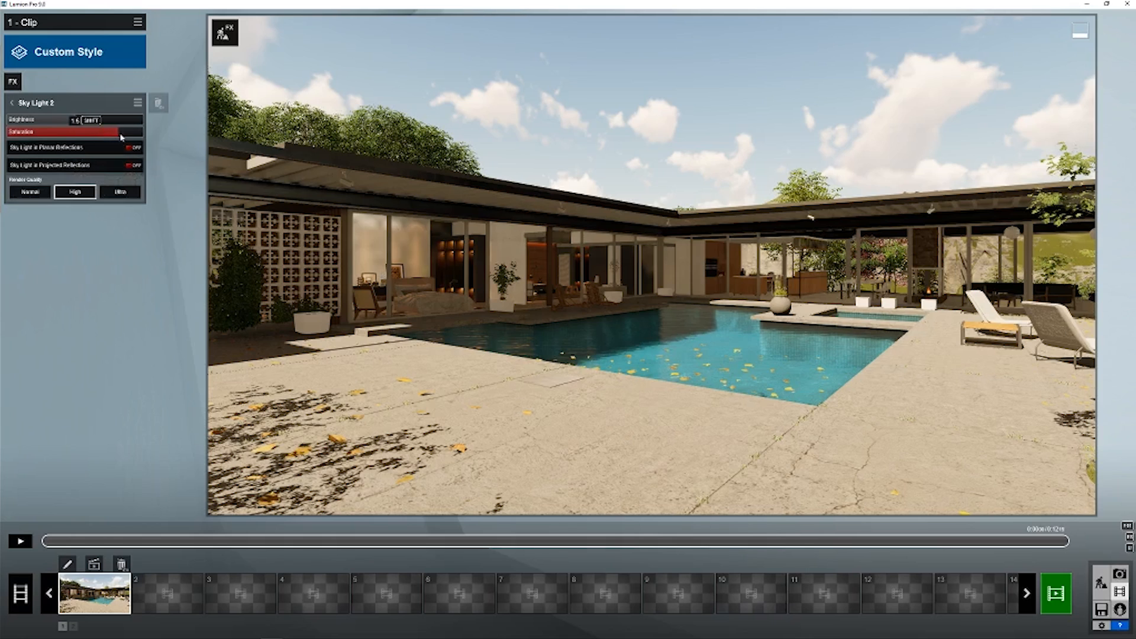
# Render only the clip's first frame as a Full HD (1920x1080) image sequence with a frame range of 0 to 0.
pyautogui.click(96, 567)
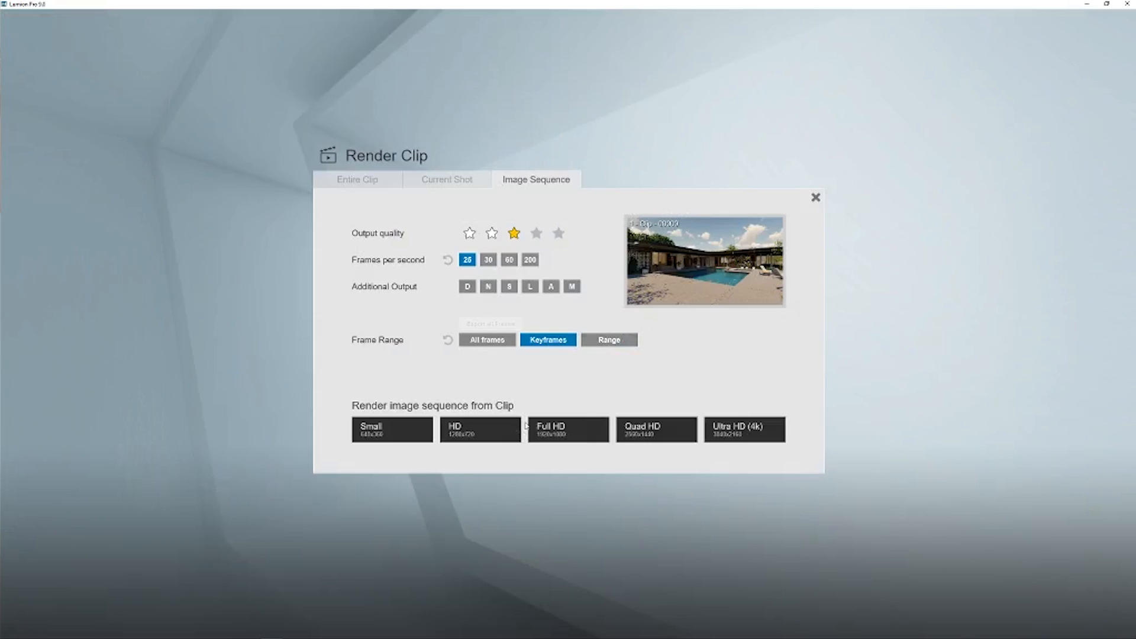
pyautogui.click(609, 339)
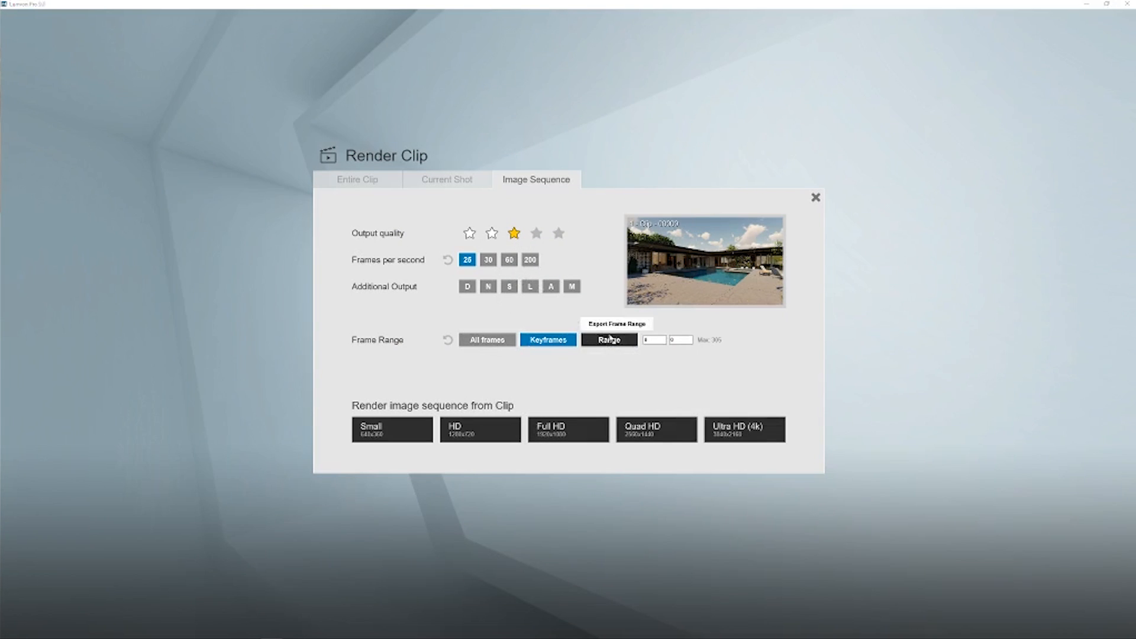
pyautogui.click(550, 431)
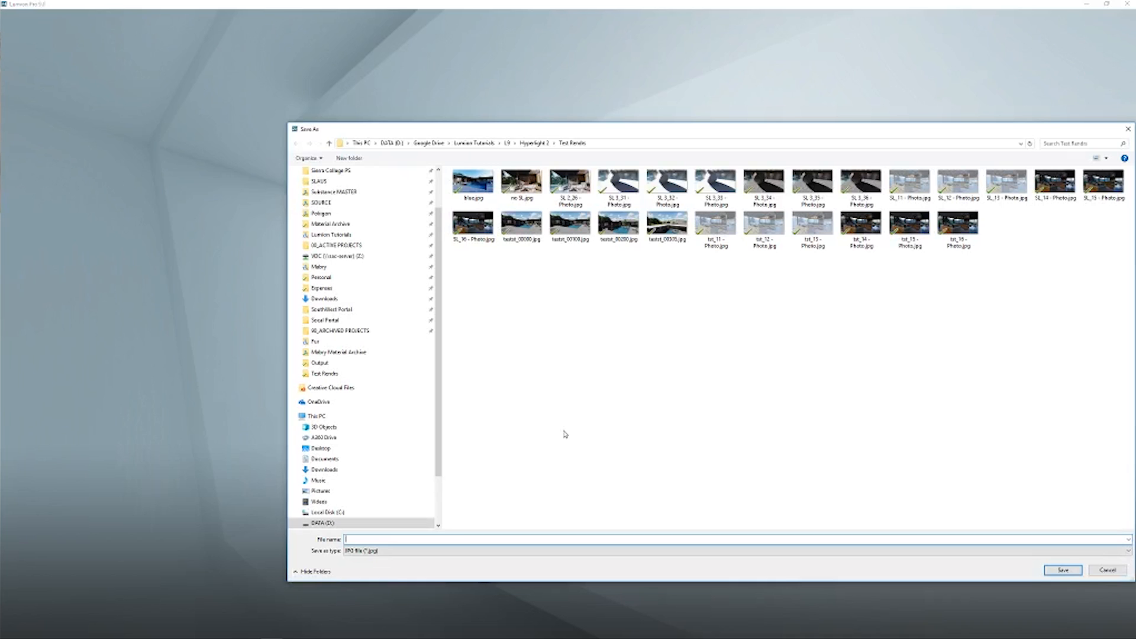
pyautogui.press('Escape')
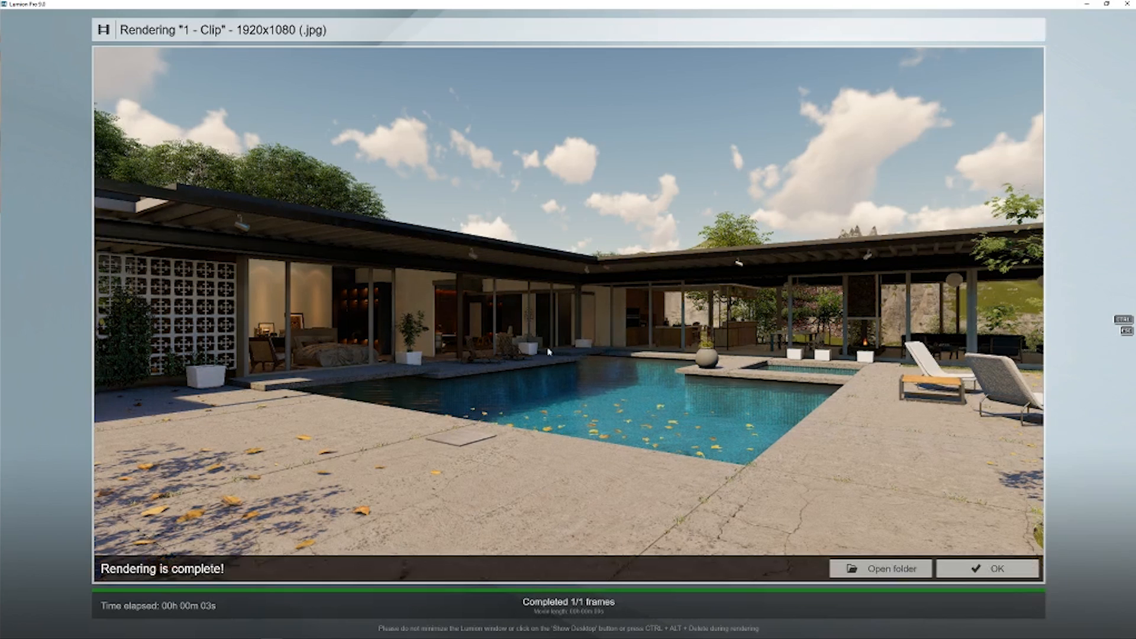
pyautogui.click(947, 567)
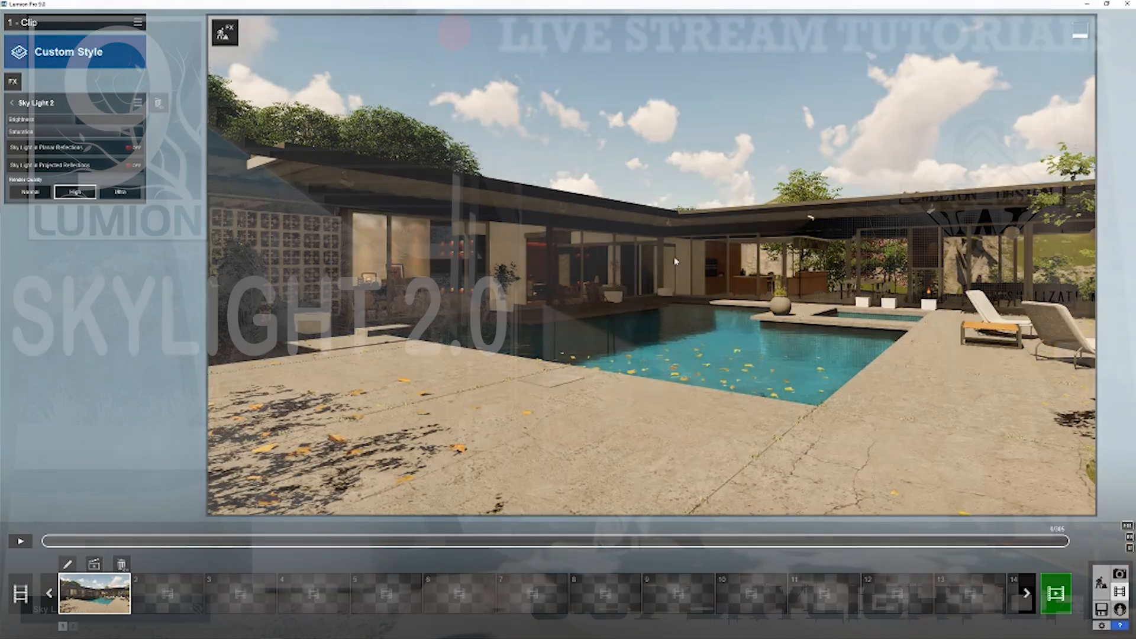